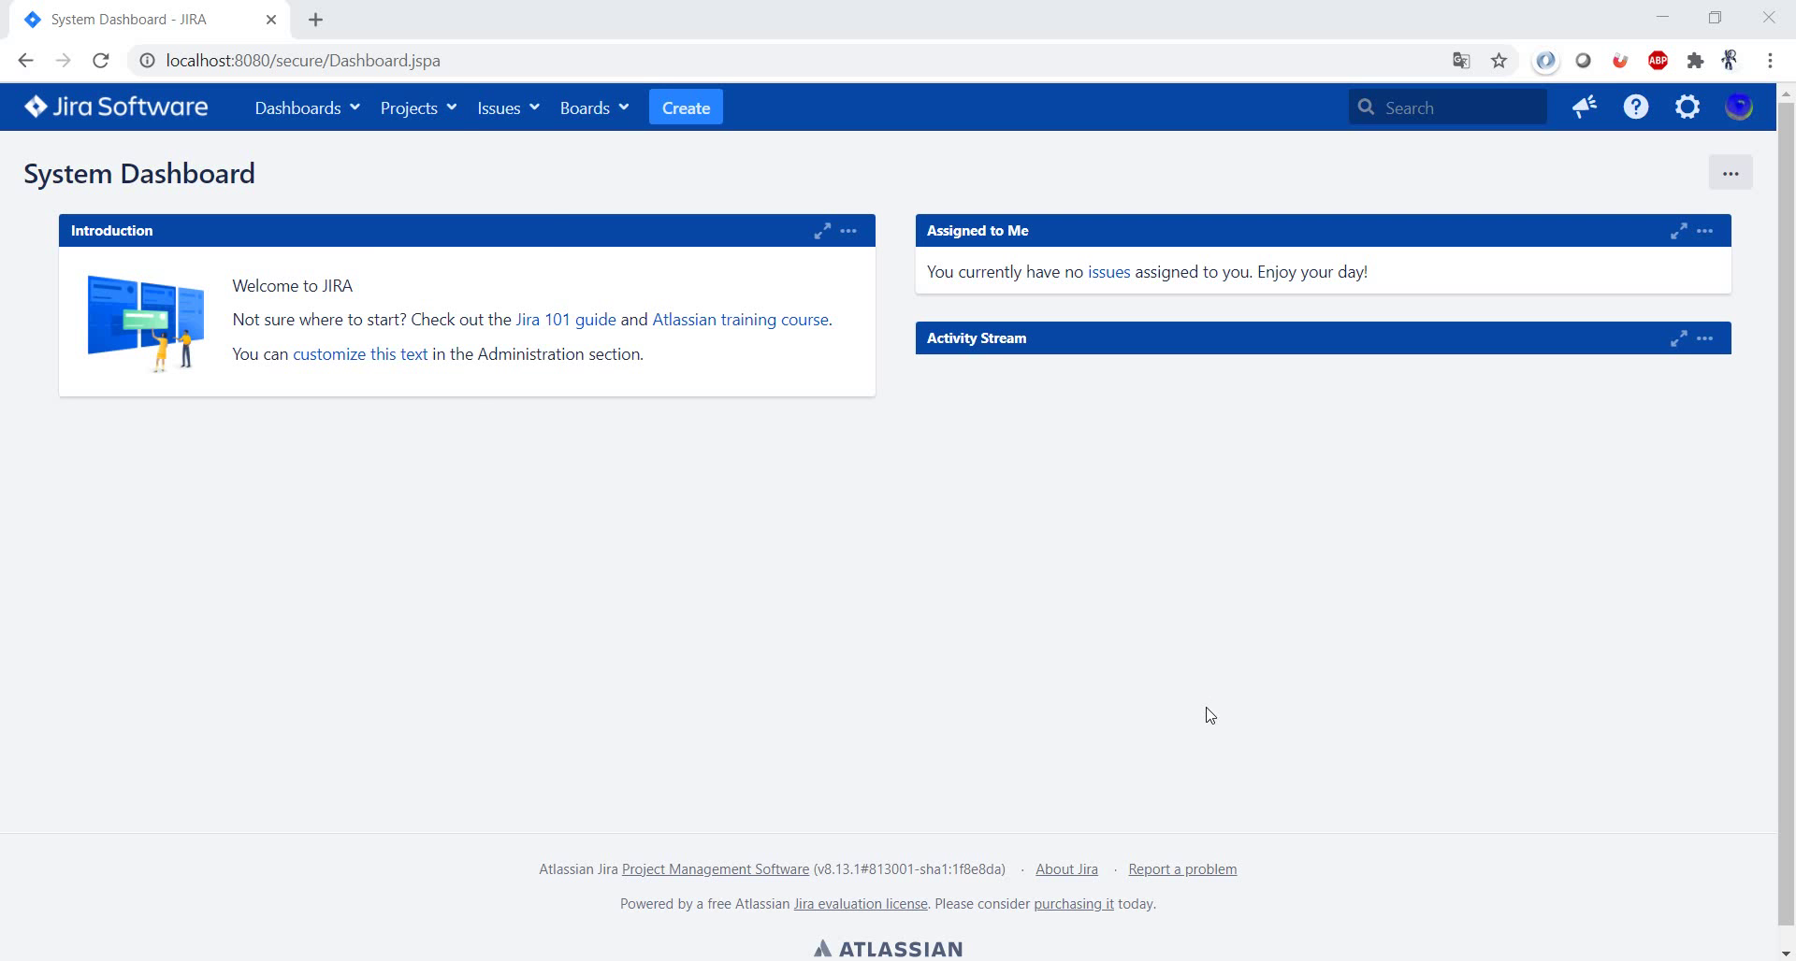
- Open TestProject1 and start its first issue with the issue type set to Epic
click(432, 110)
click(445, 191)
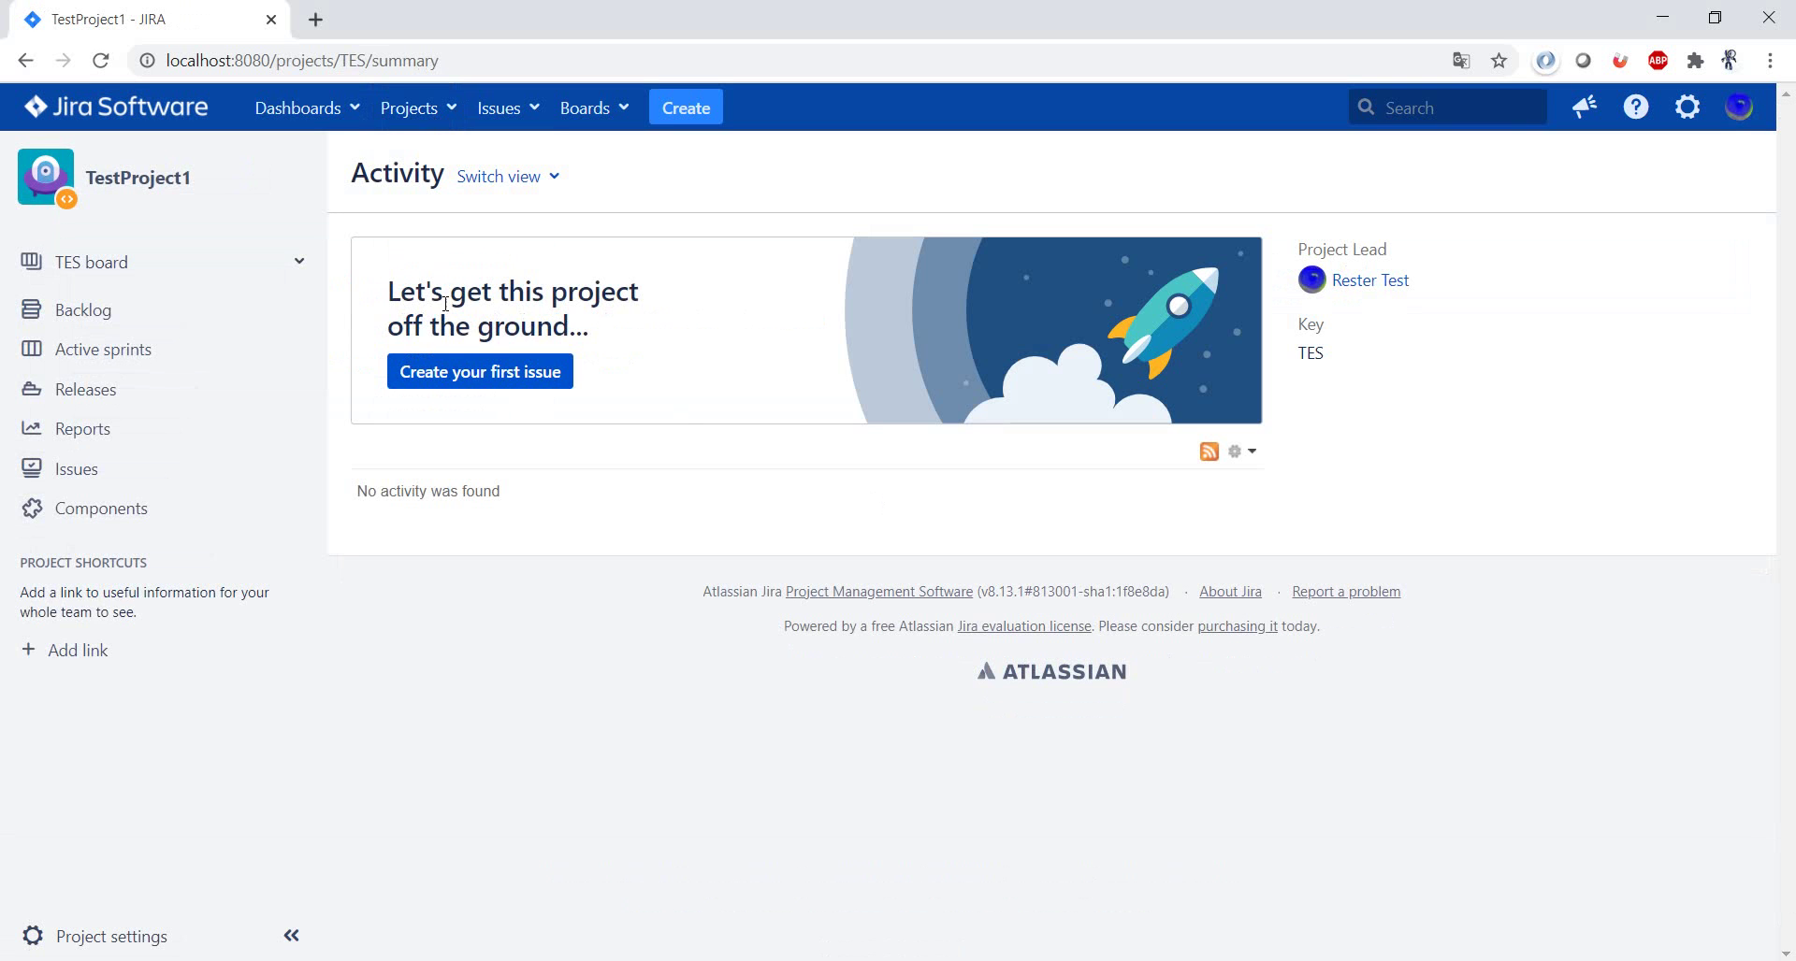
drag(388, 286, 661, 353)
click(715, 327)
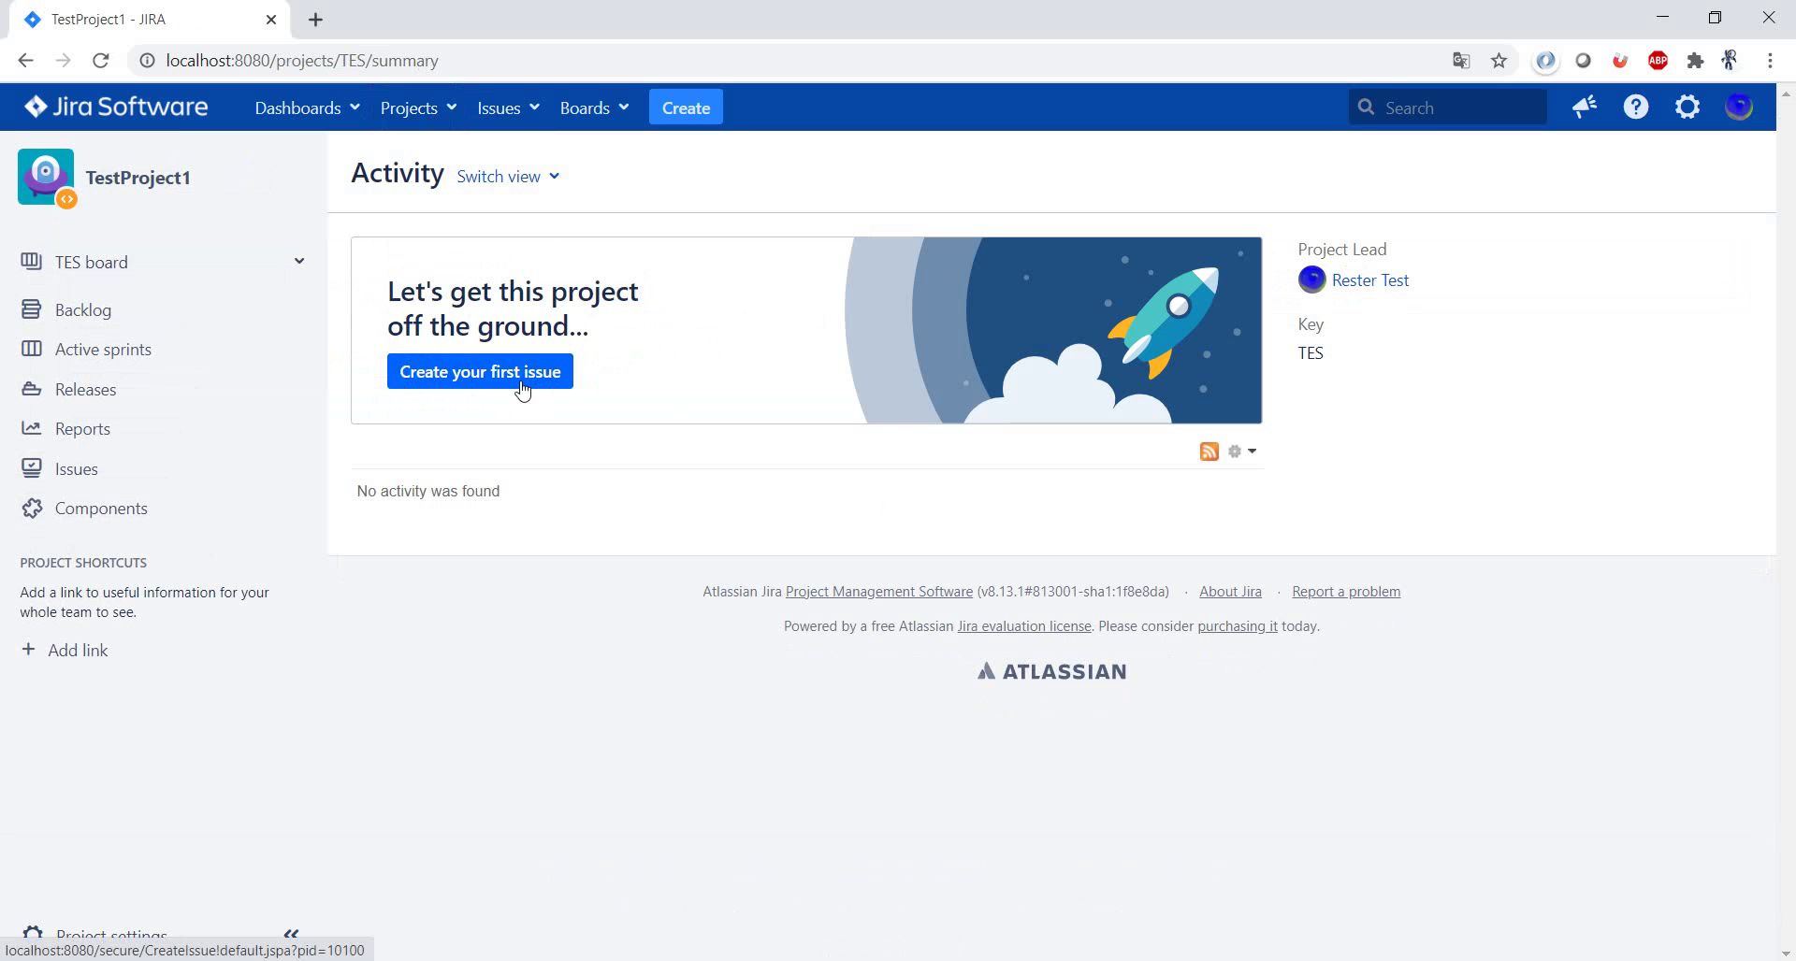
click(505, 379)
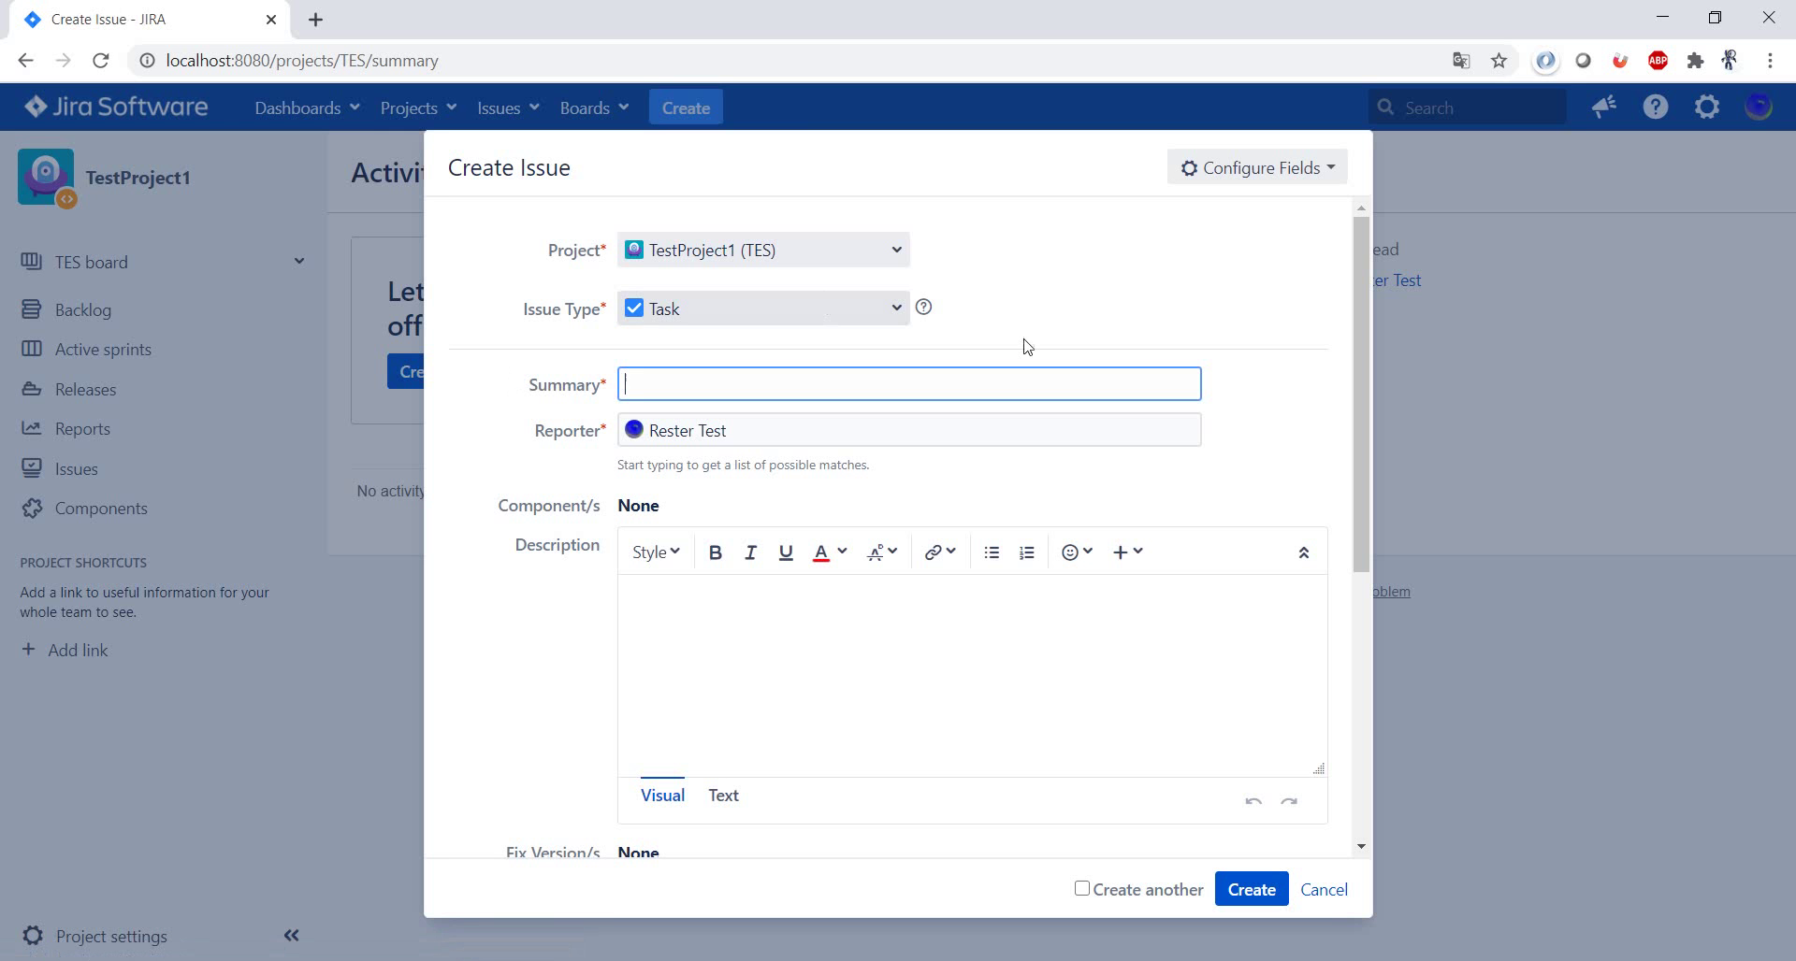
click(894, 311)
click(840, 412)
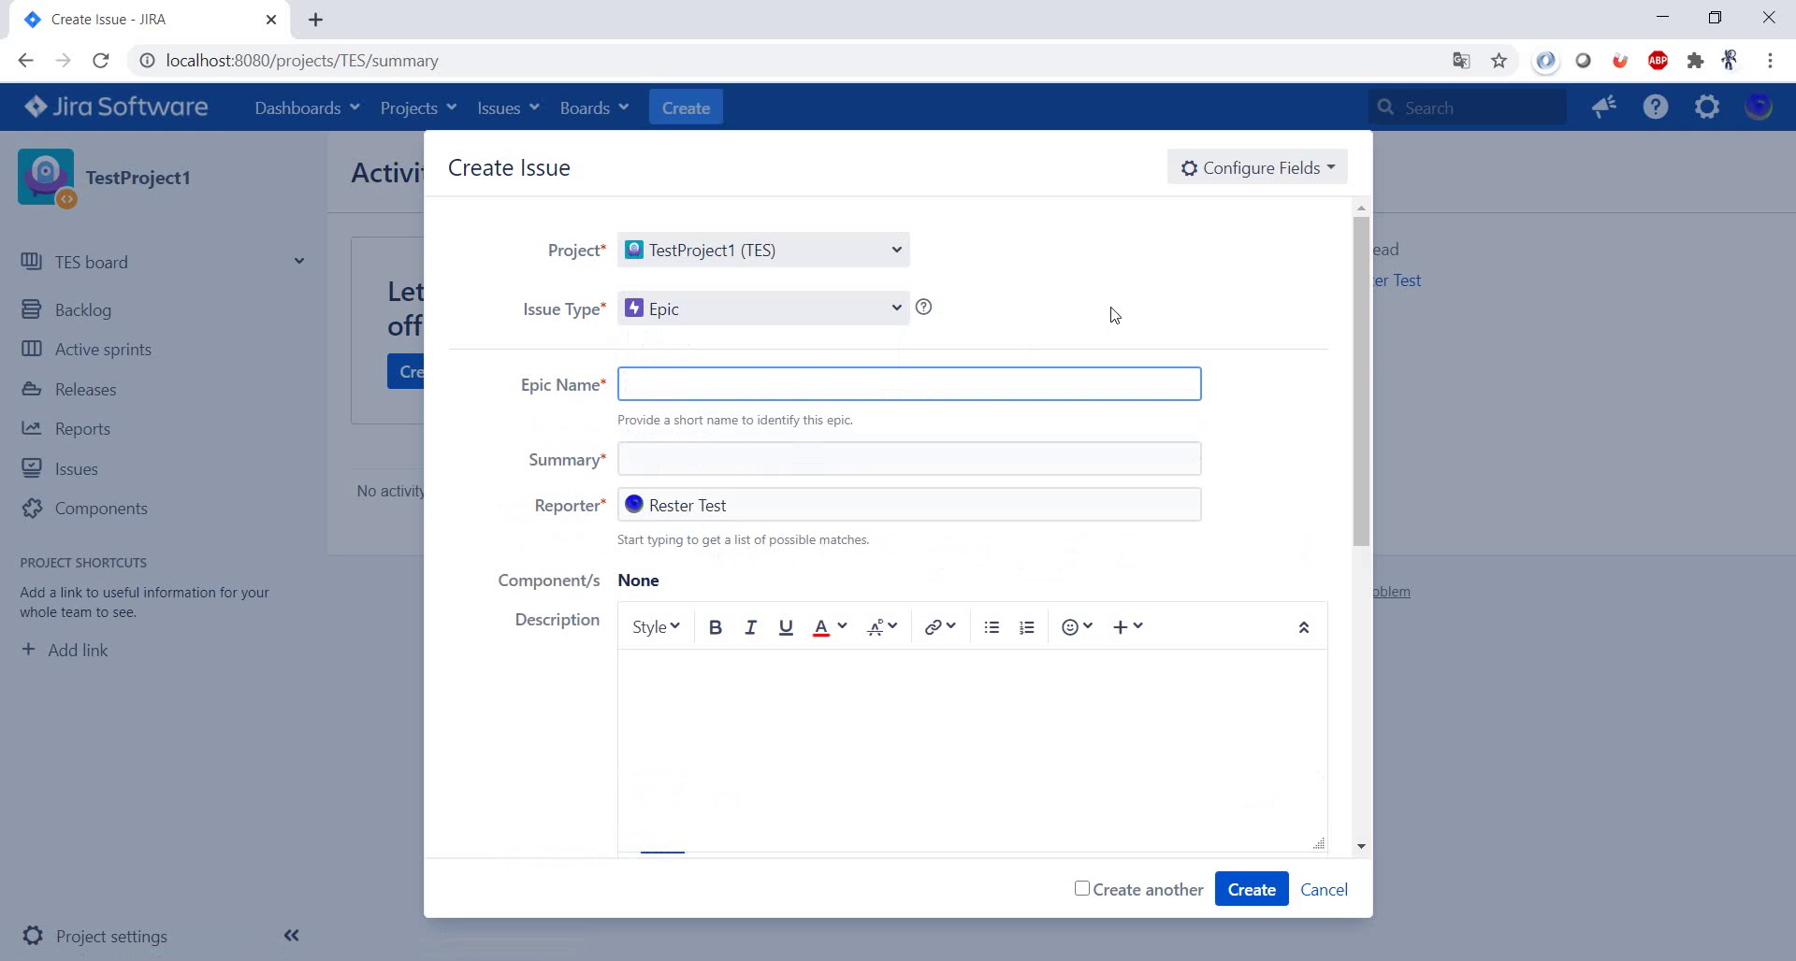
- Review the issue type, priority, status and resolution descriptions in the issue type help, then close the help window
click(923, 307)
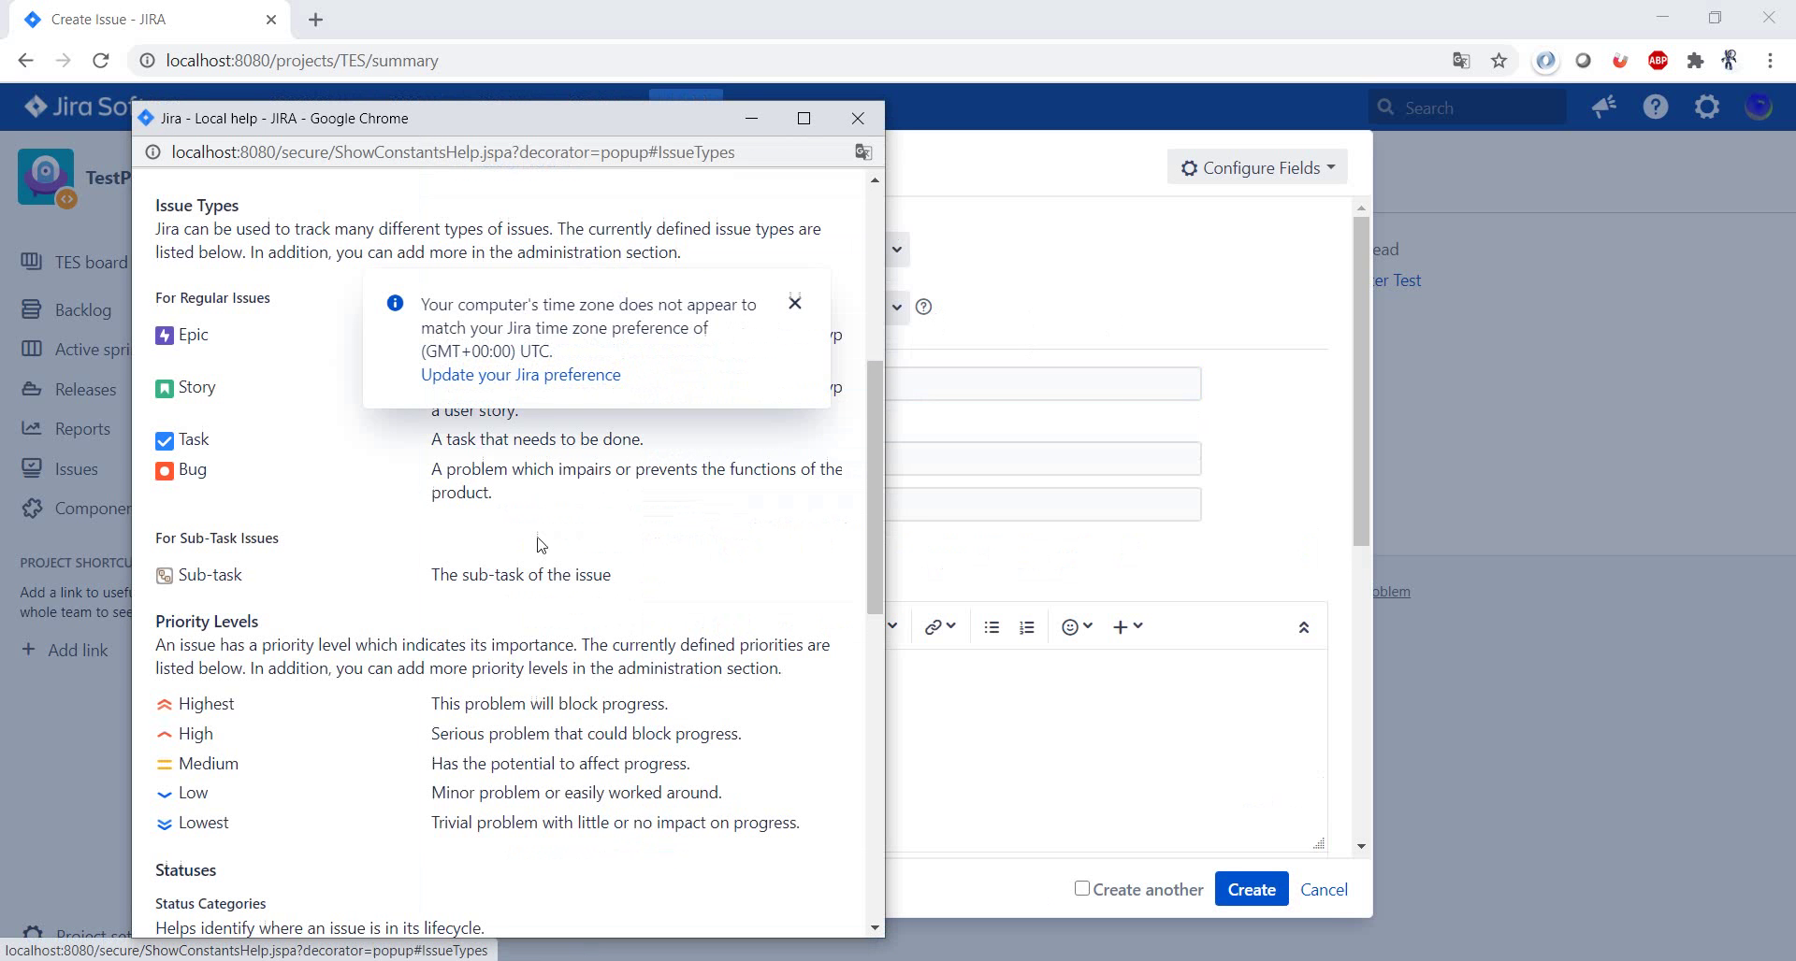
click(795, 303)
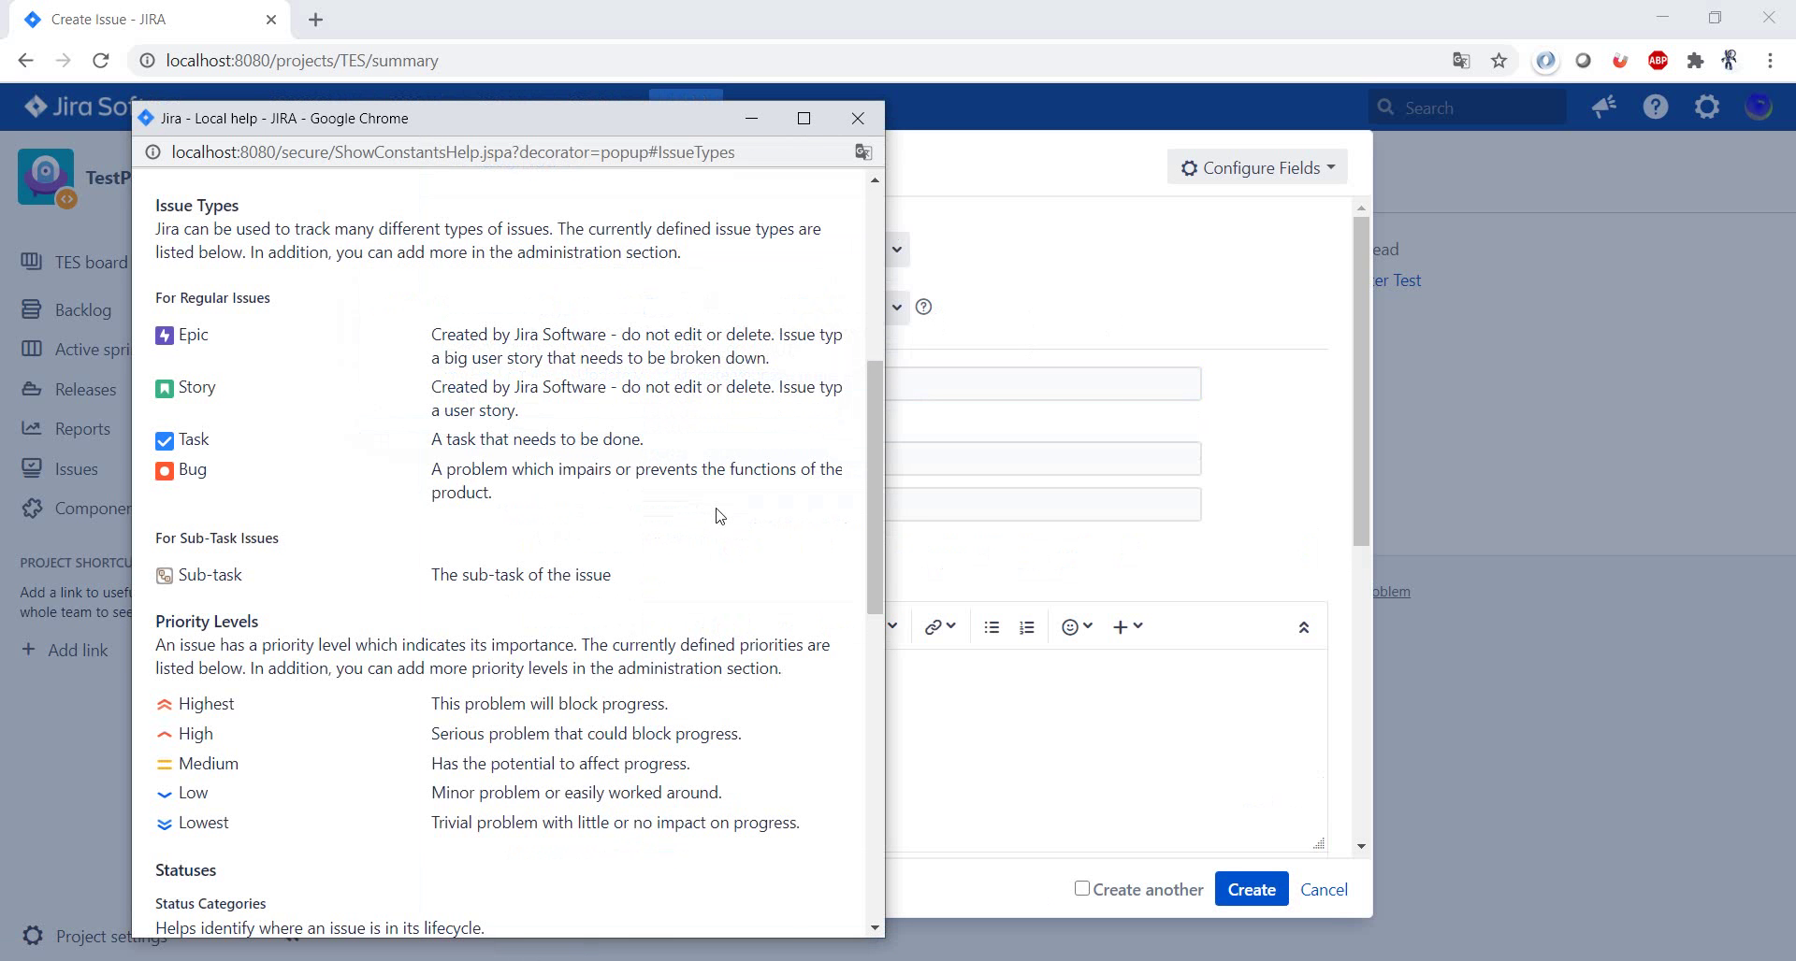
scroll(717, 514, down, 7)
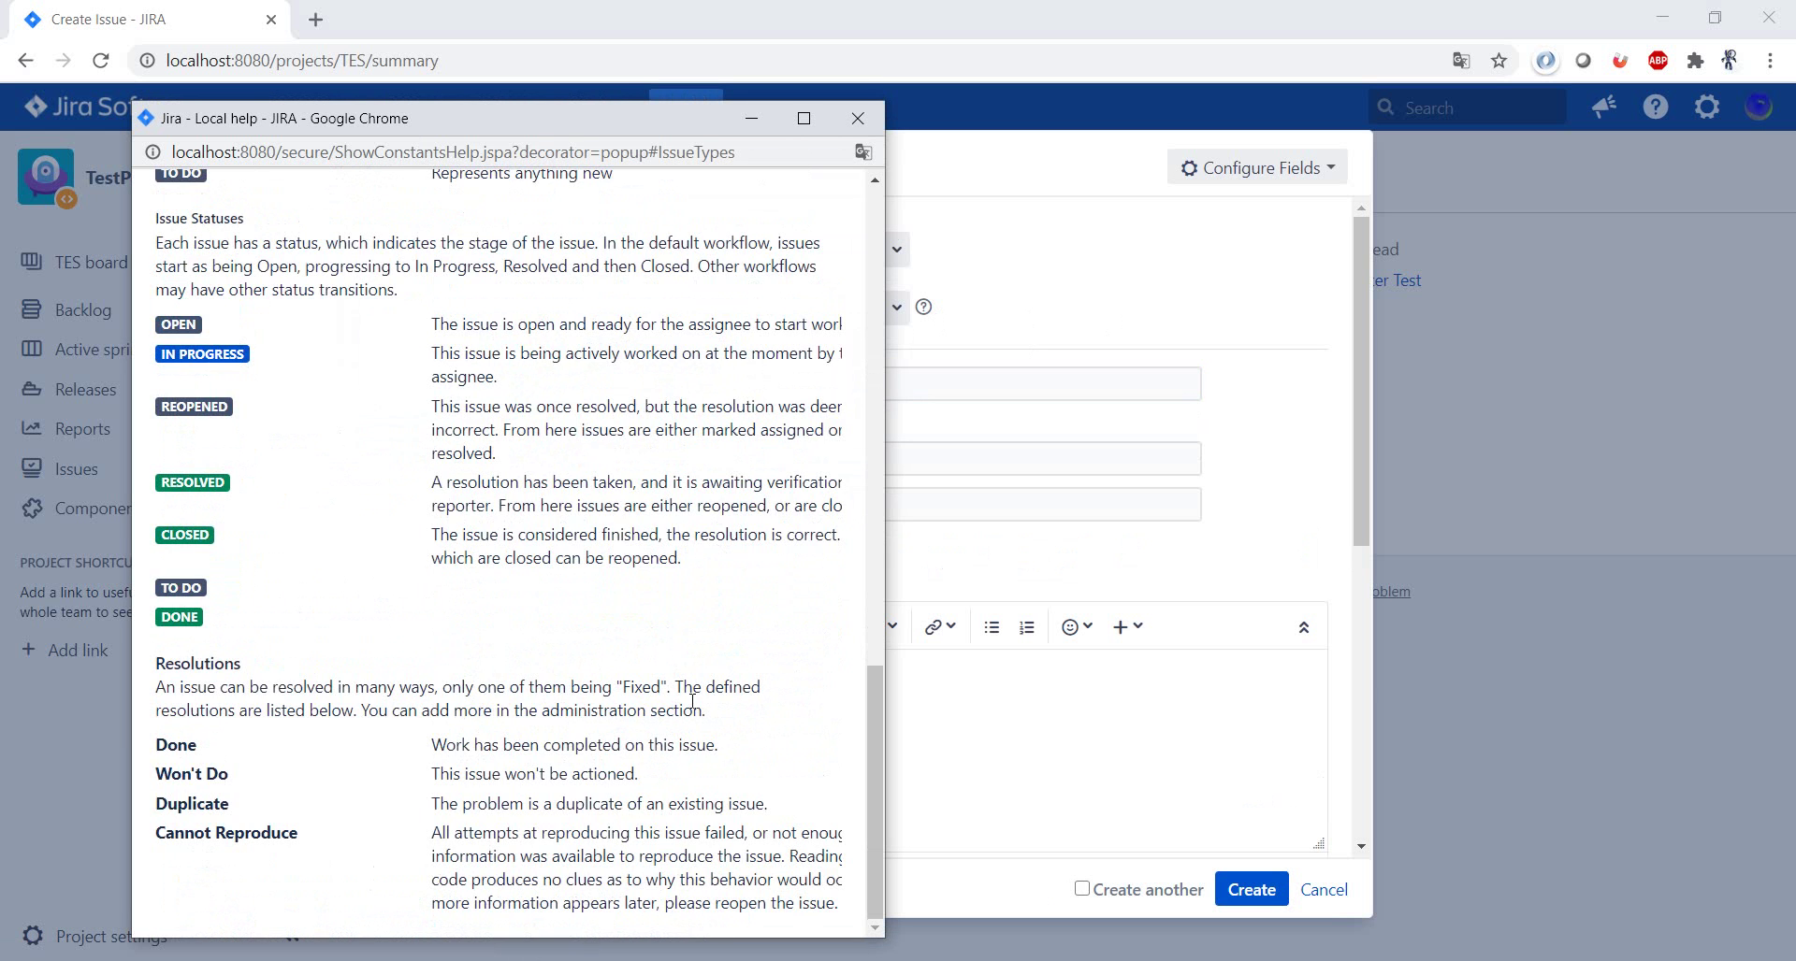
scroll(683, 655, up, 6)
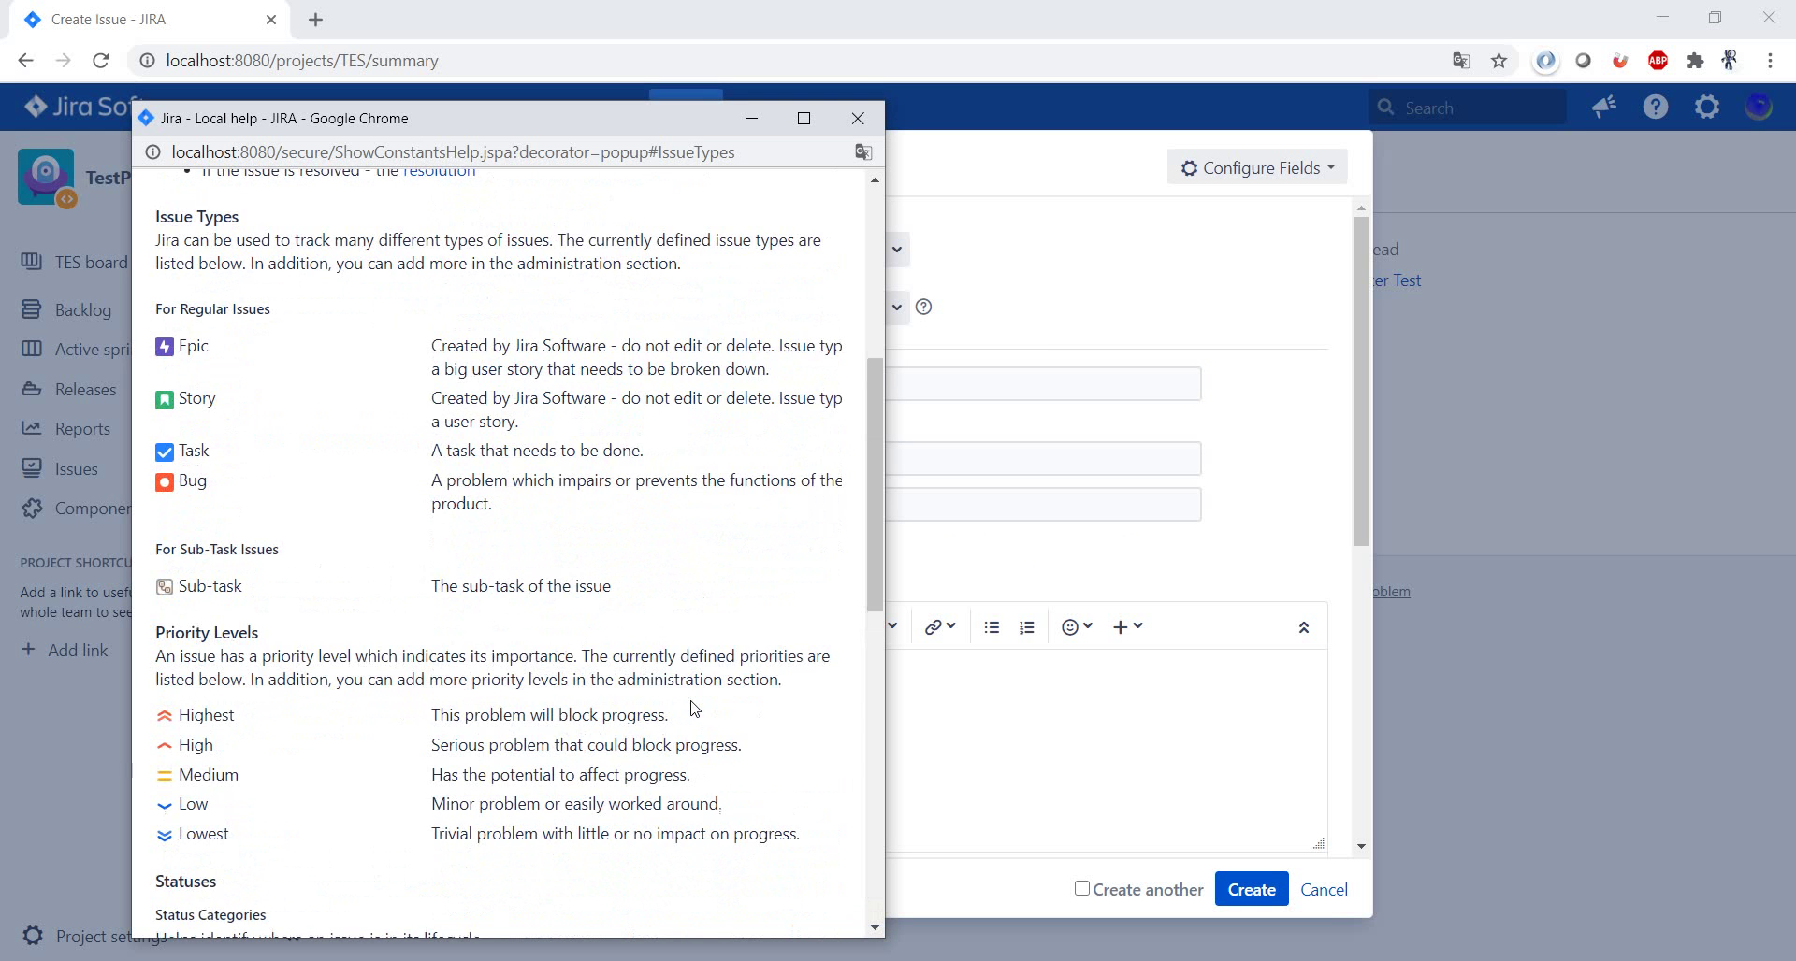
scroll(693, 708, up, 1)
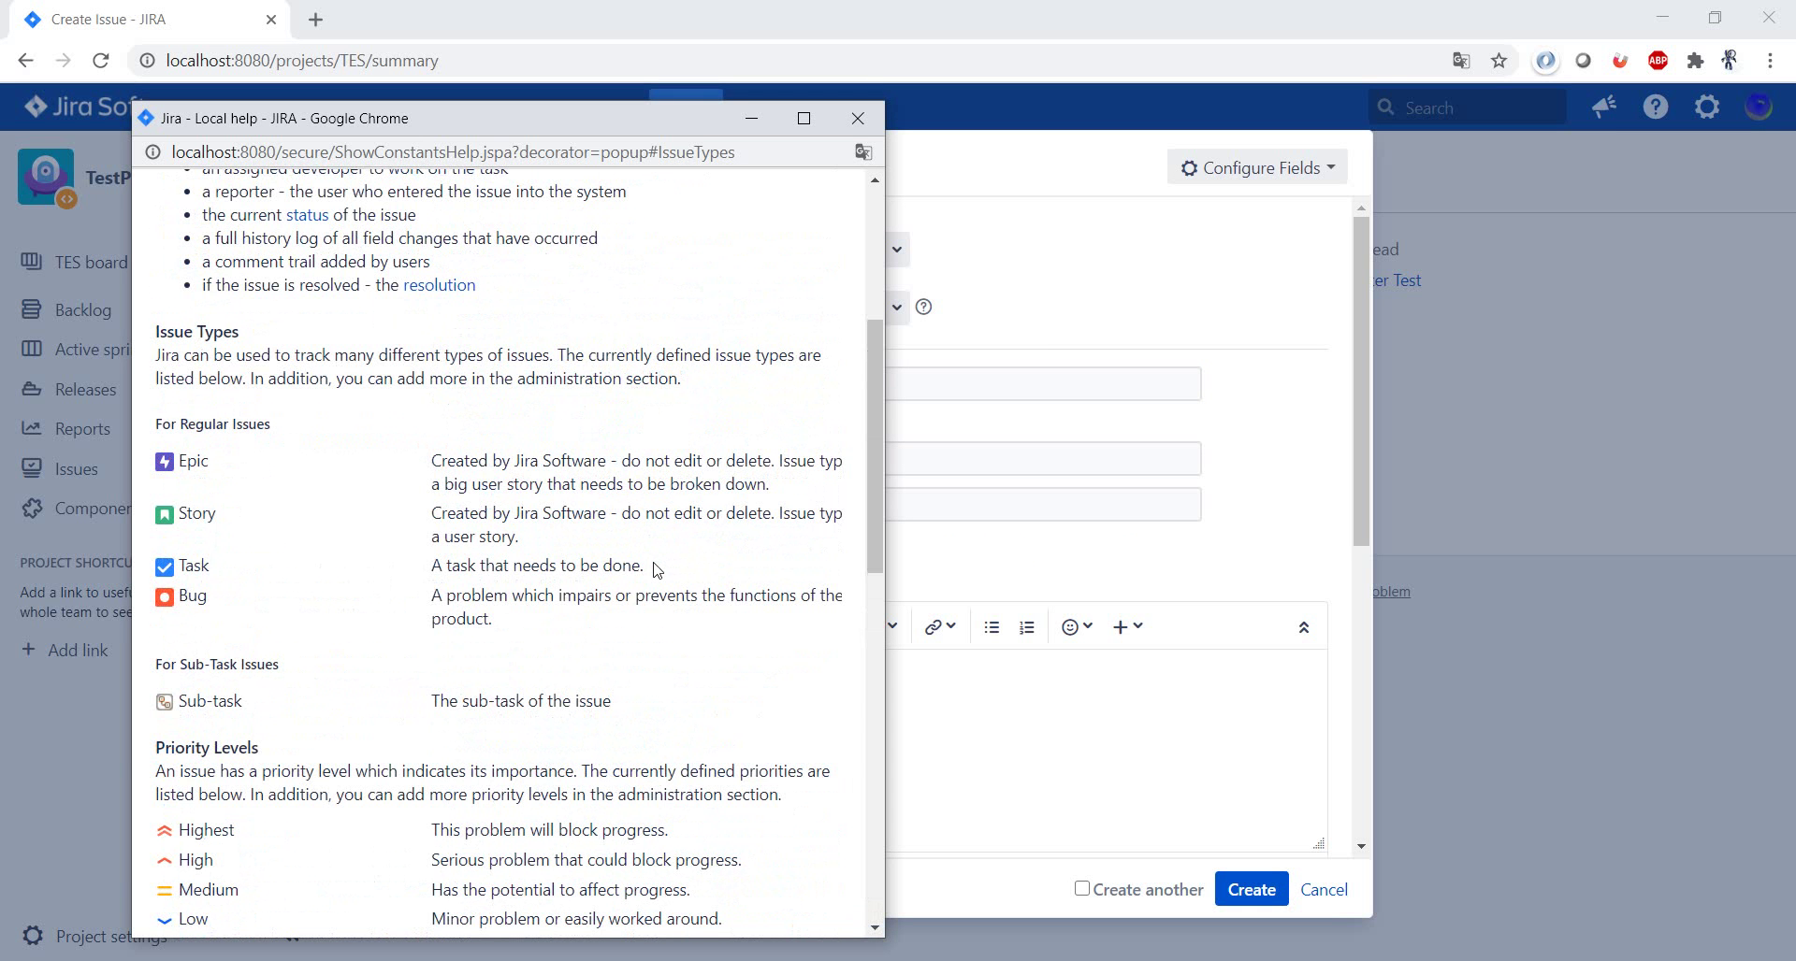
click(862, 119)
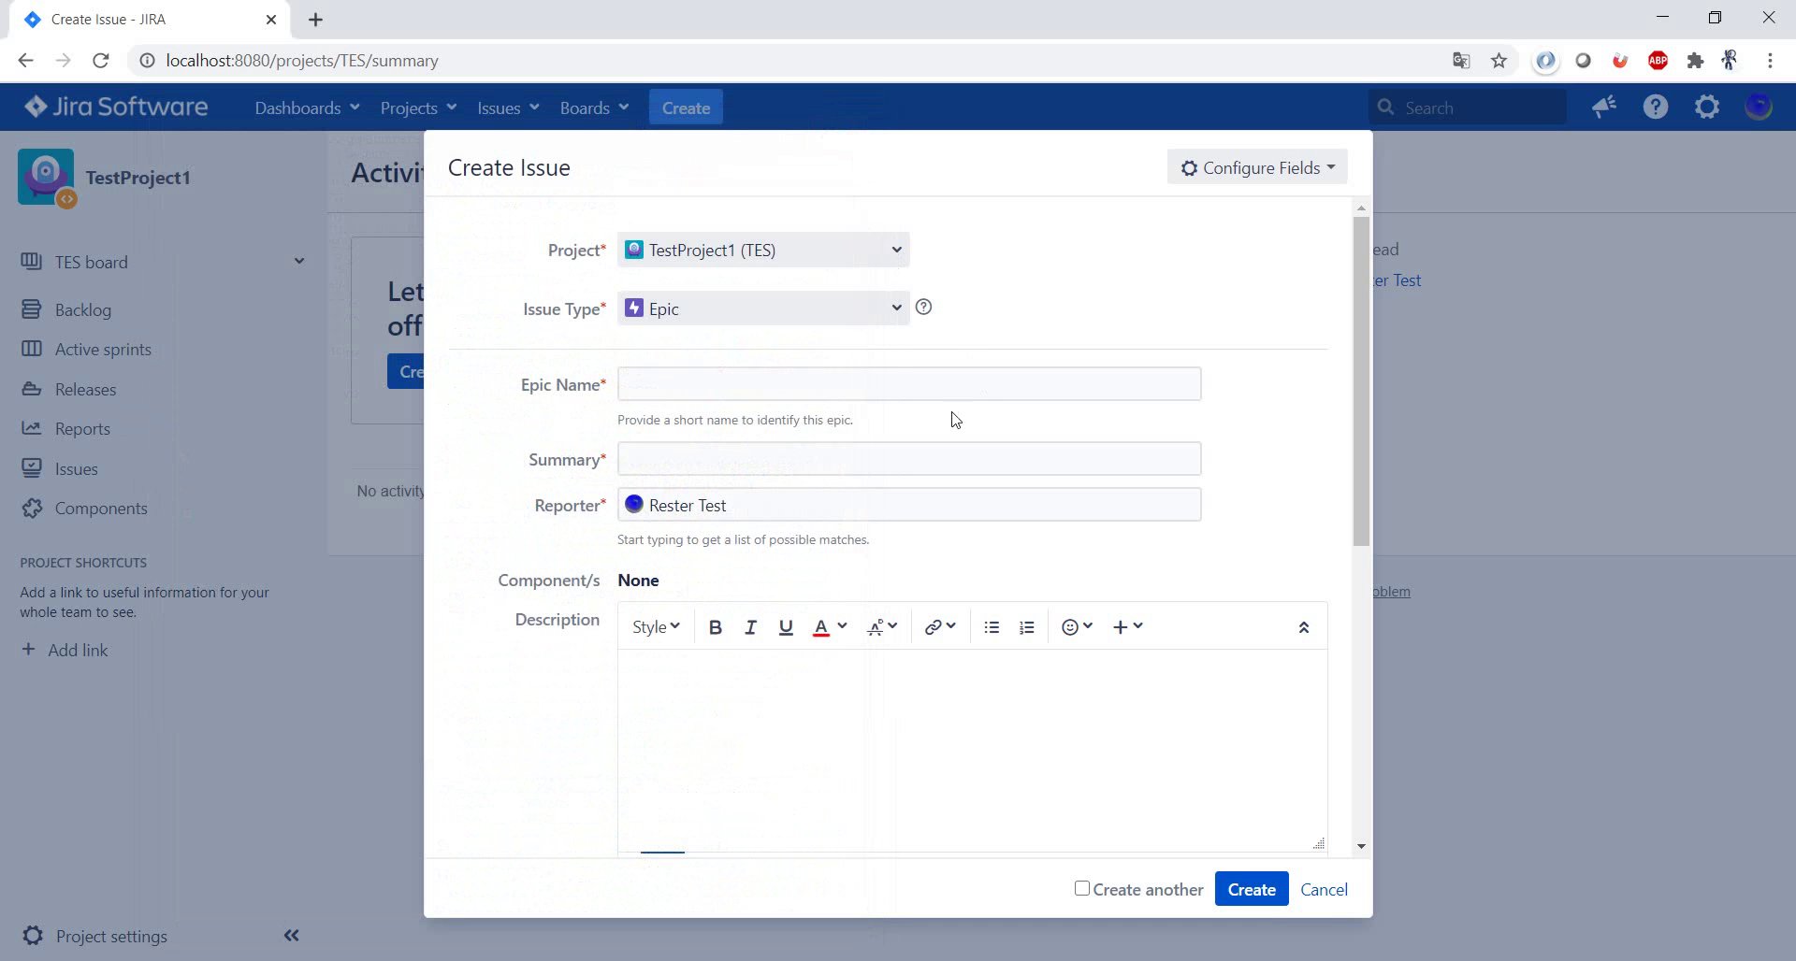
- Set the epic name to "Epic 1"
right_click(1184, 384)
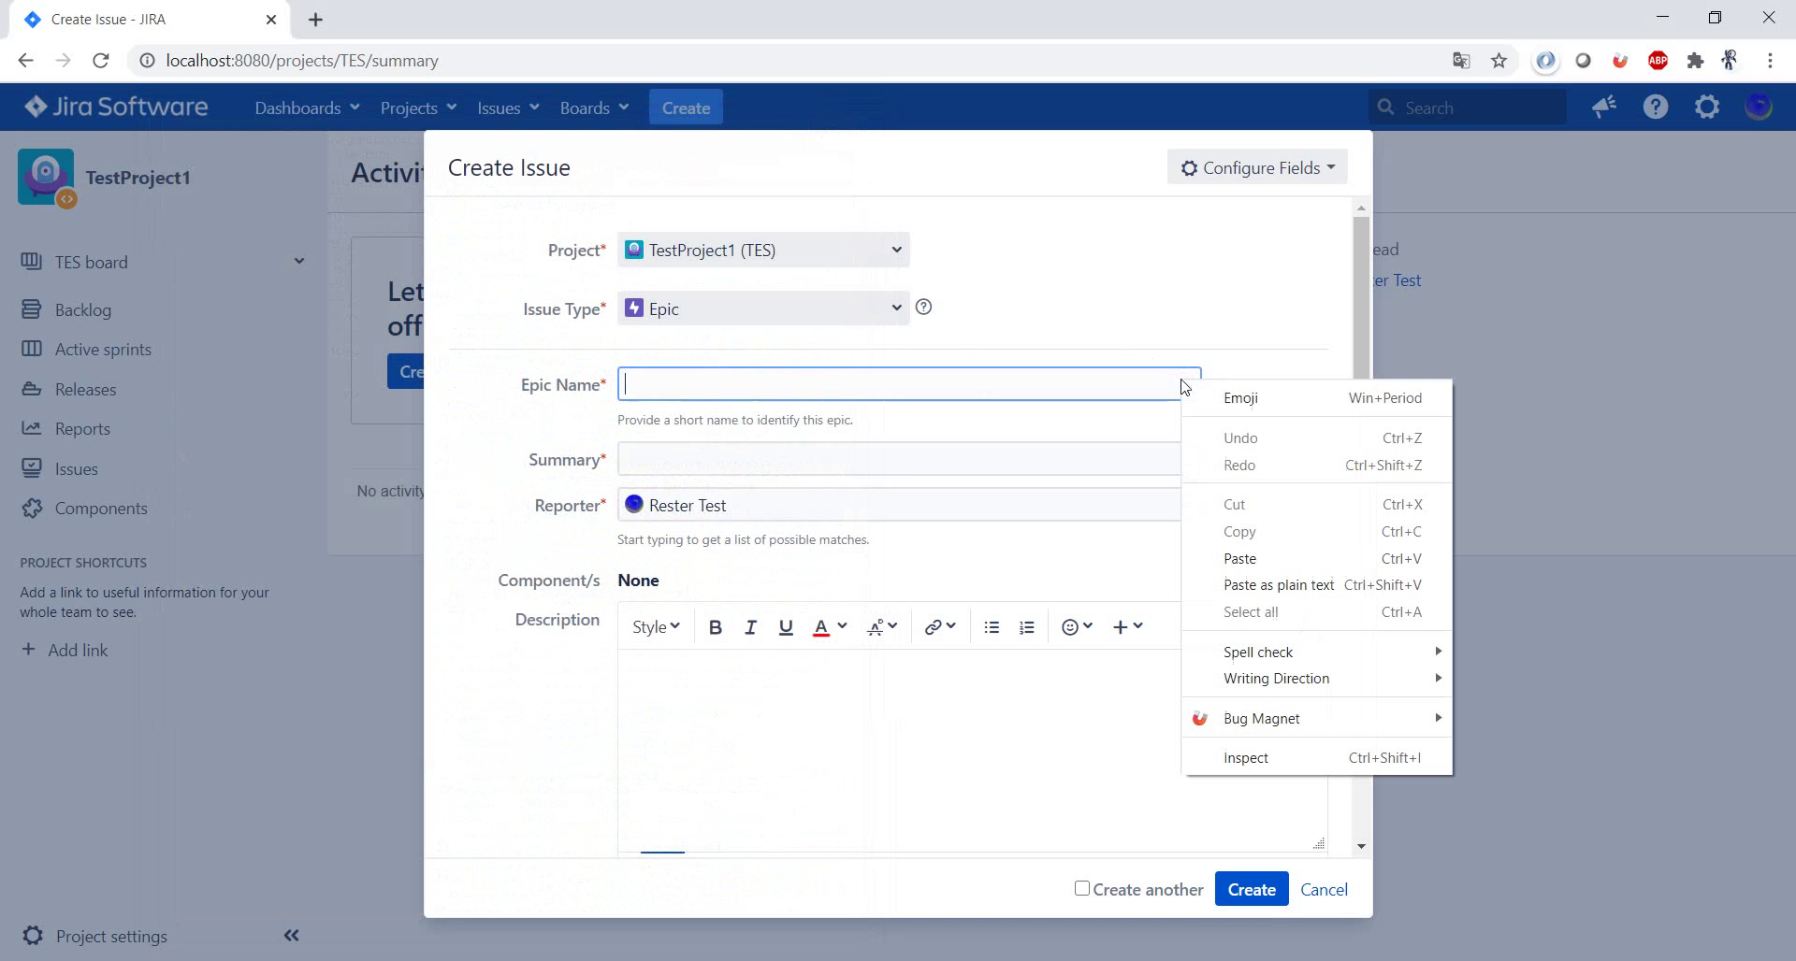
click(1183, 381)
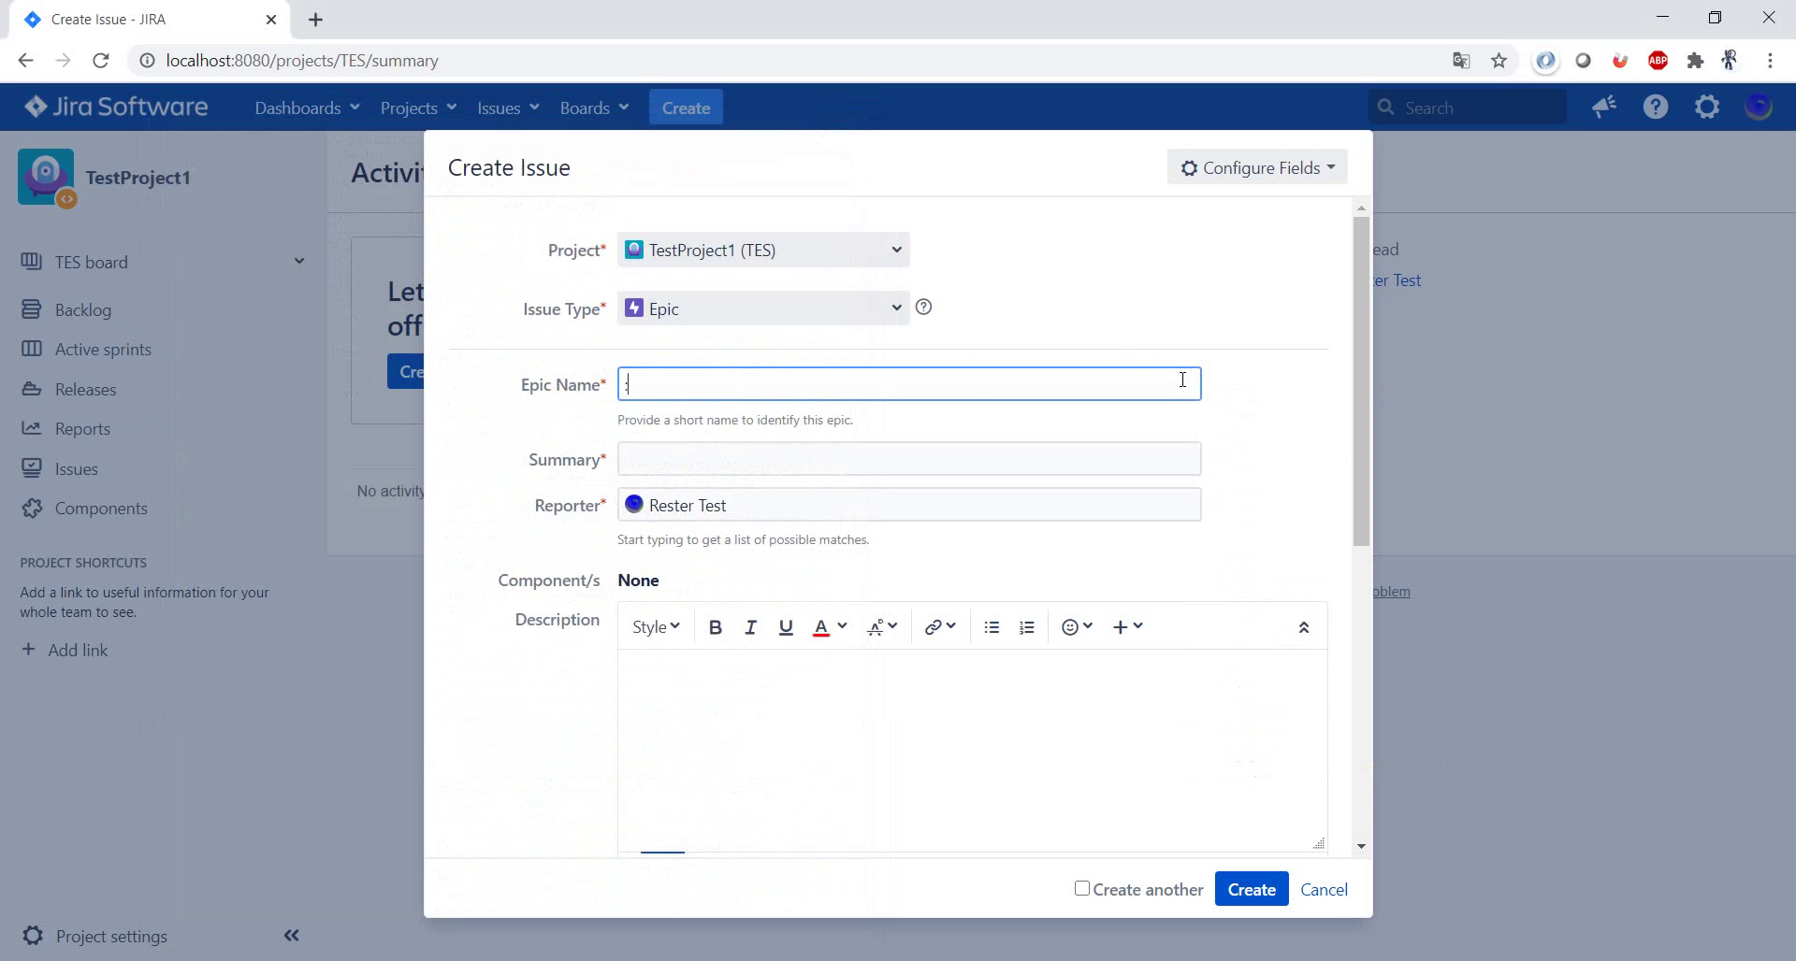
text(:pi)
key(BackSpace)
key(BackSpace)
key(BackSpace)
text(E)
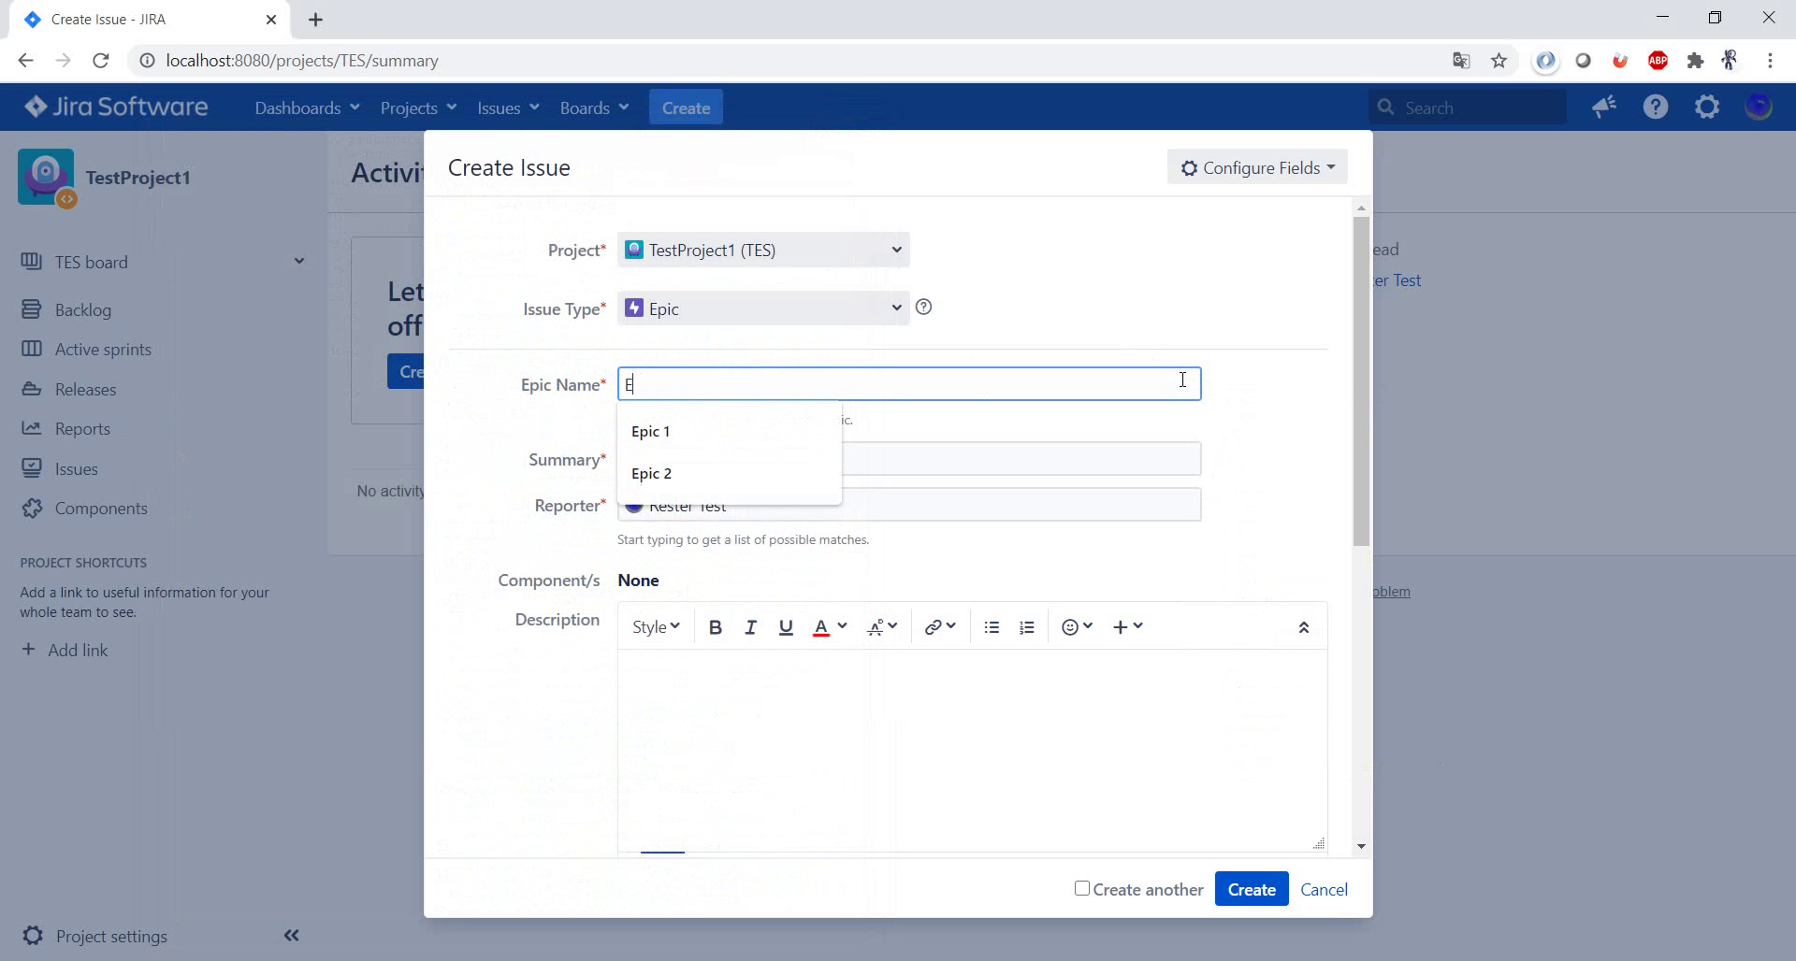
key(Down)
key(Return)
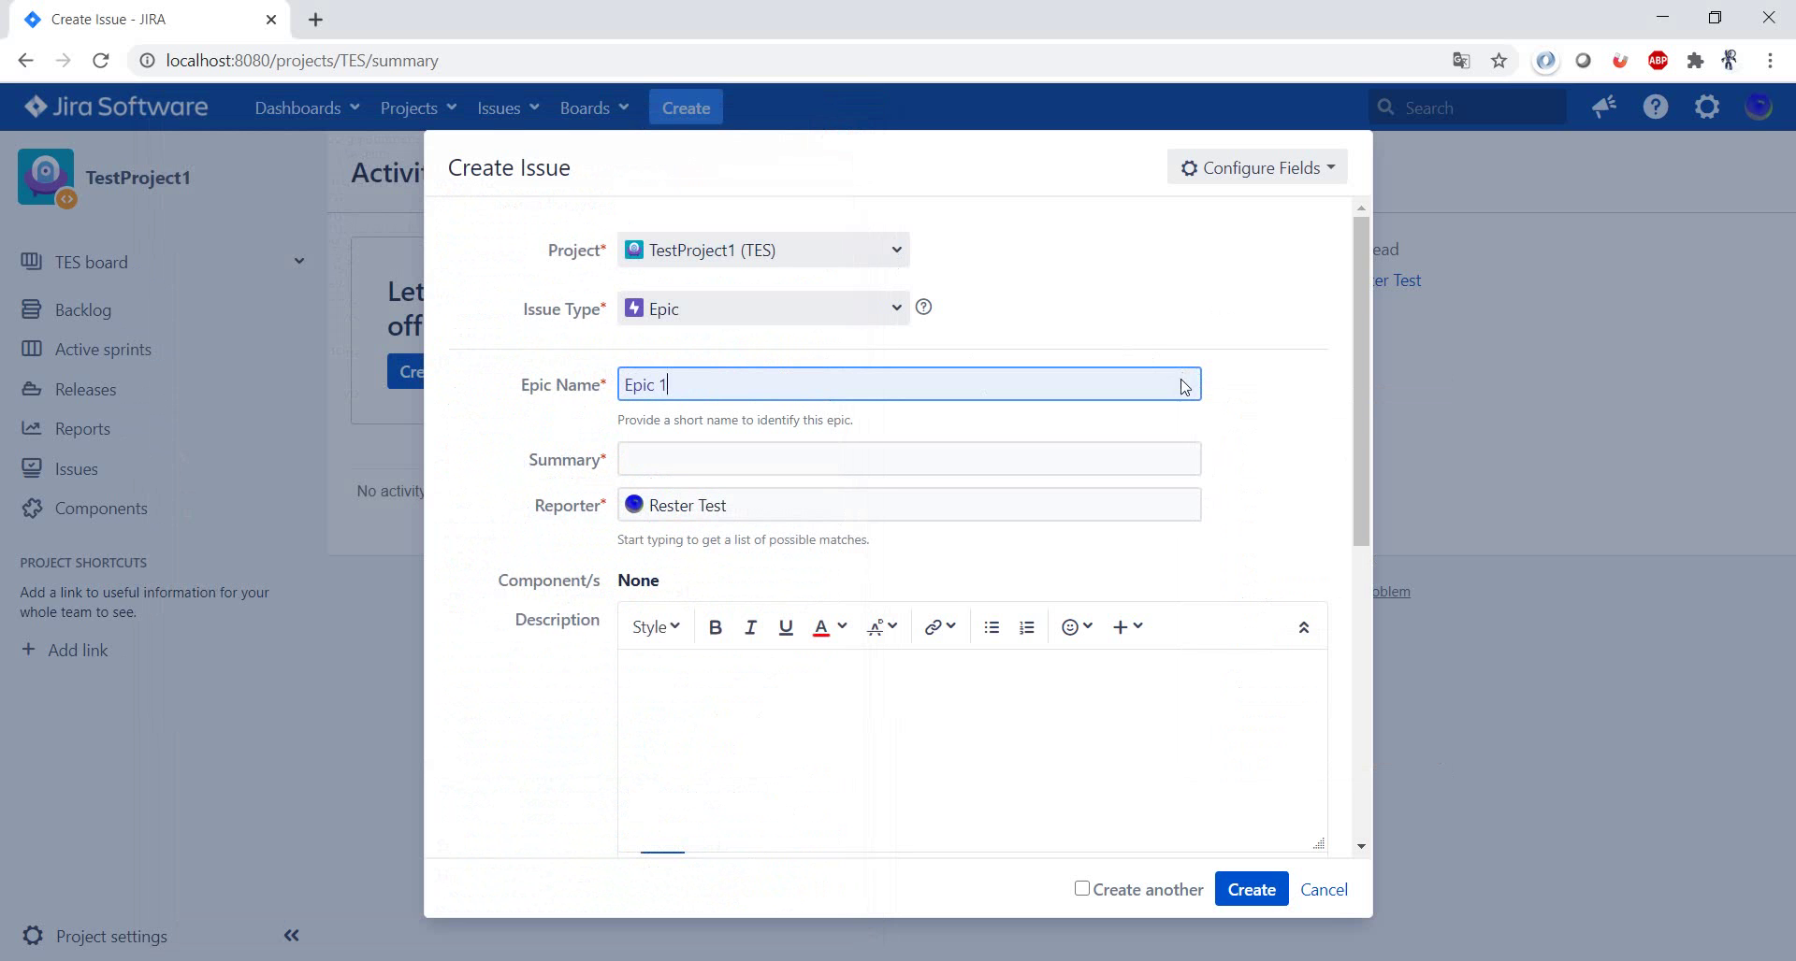
- Fill the summary of Epic 1 with a sample person's name from Bug Magnet's Latin charset names
right_click(1185, 462)
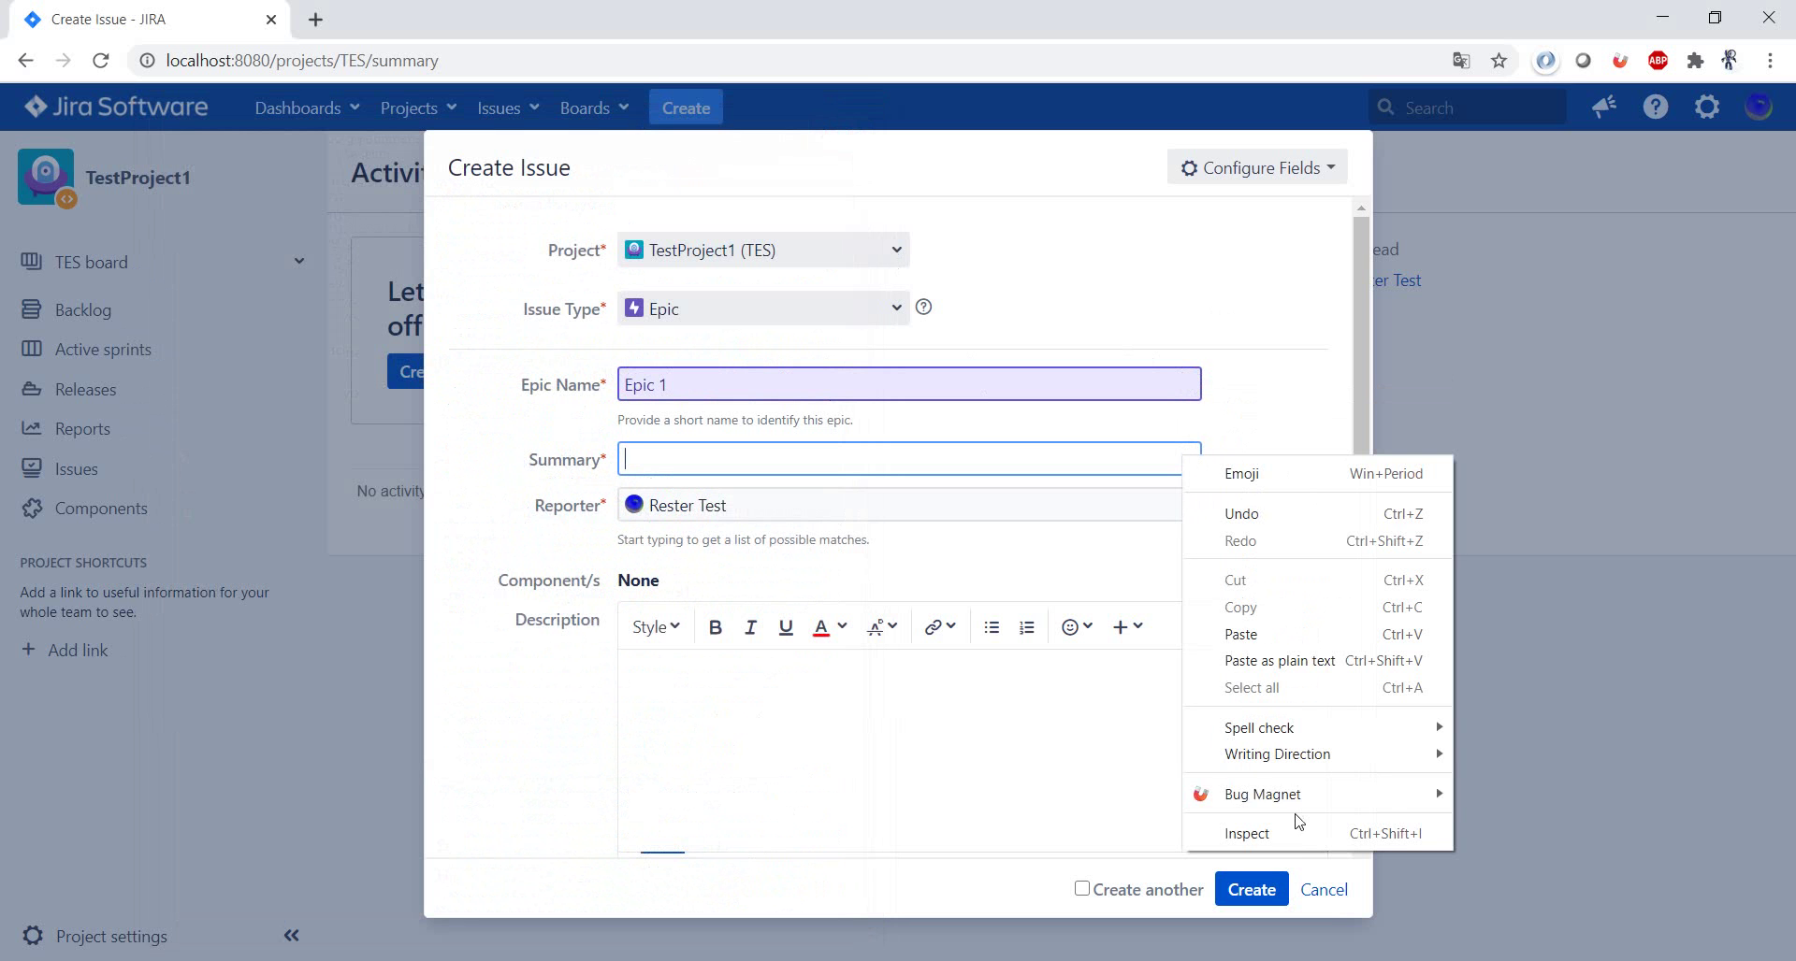
mouse_move(1304, 803)
mouse_move(1535, 795)
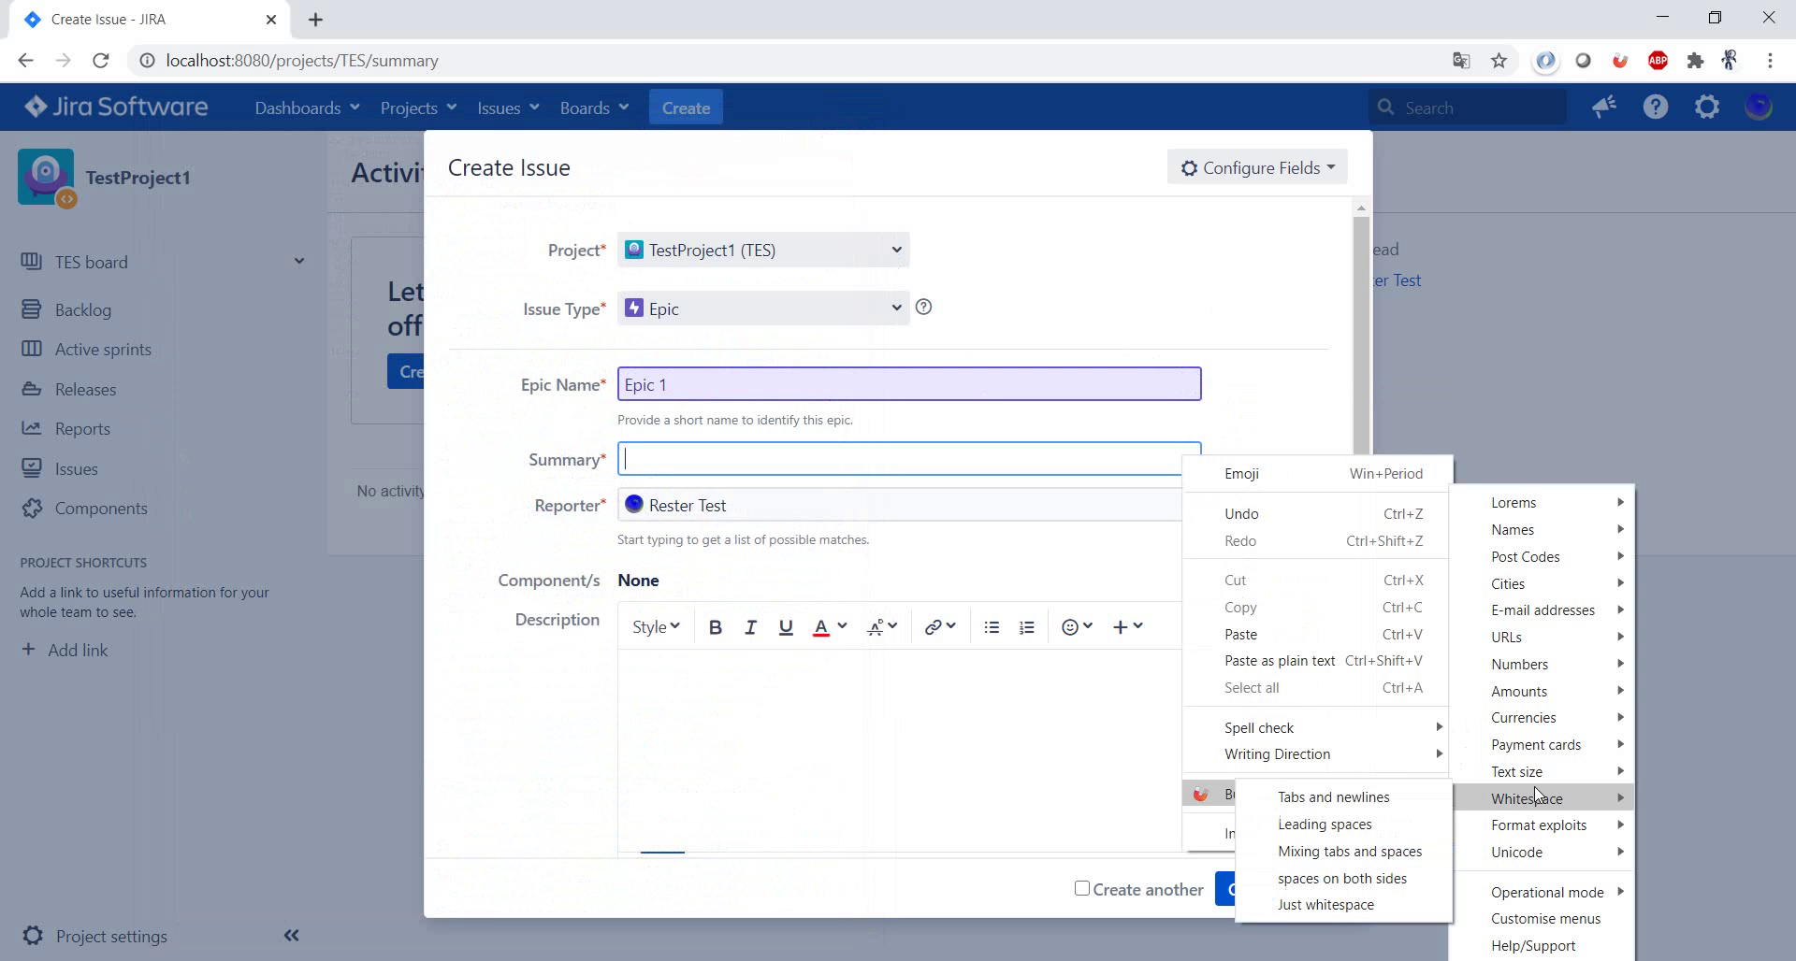
mouse_move(1547, 502)
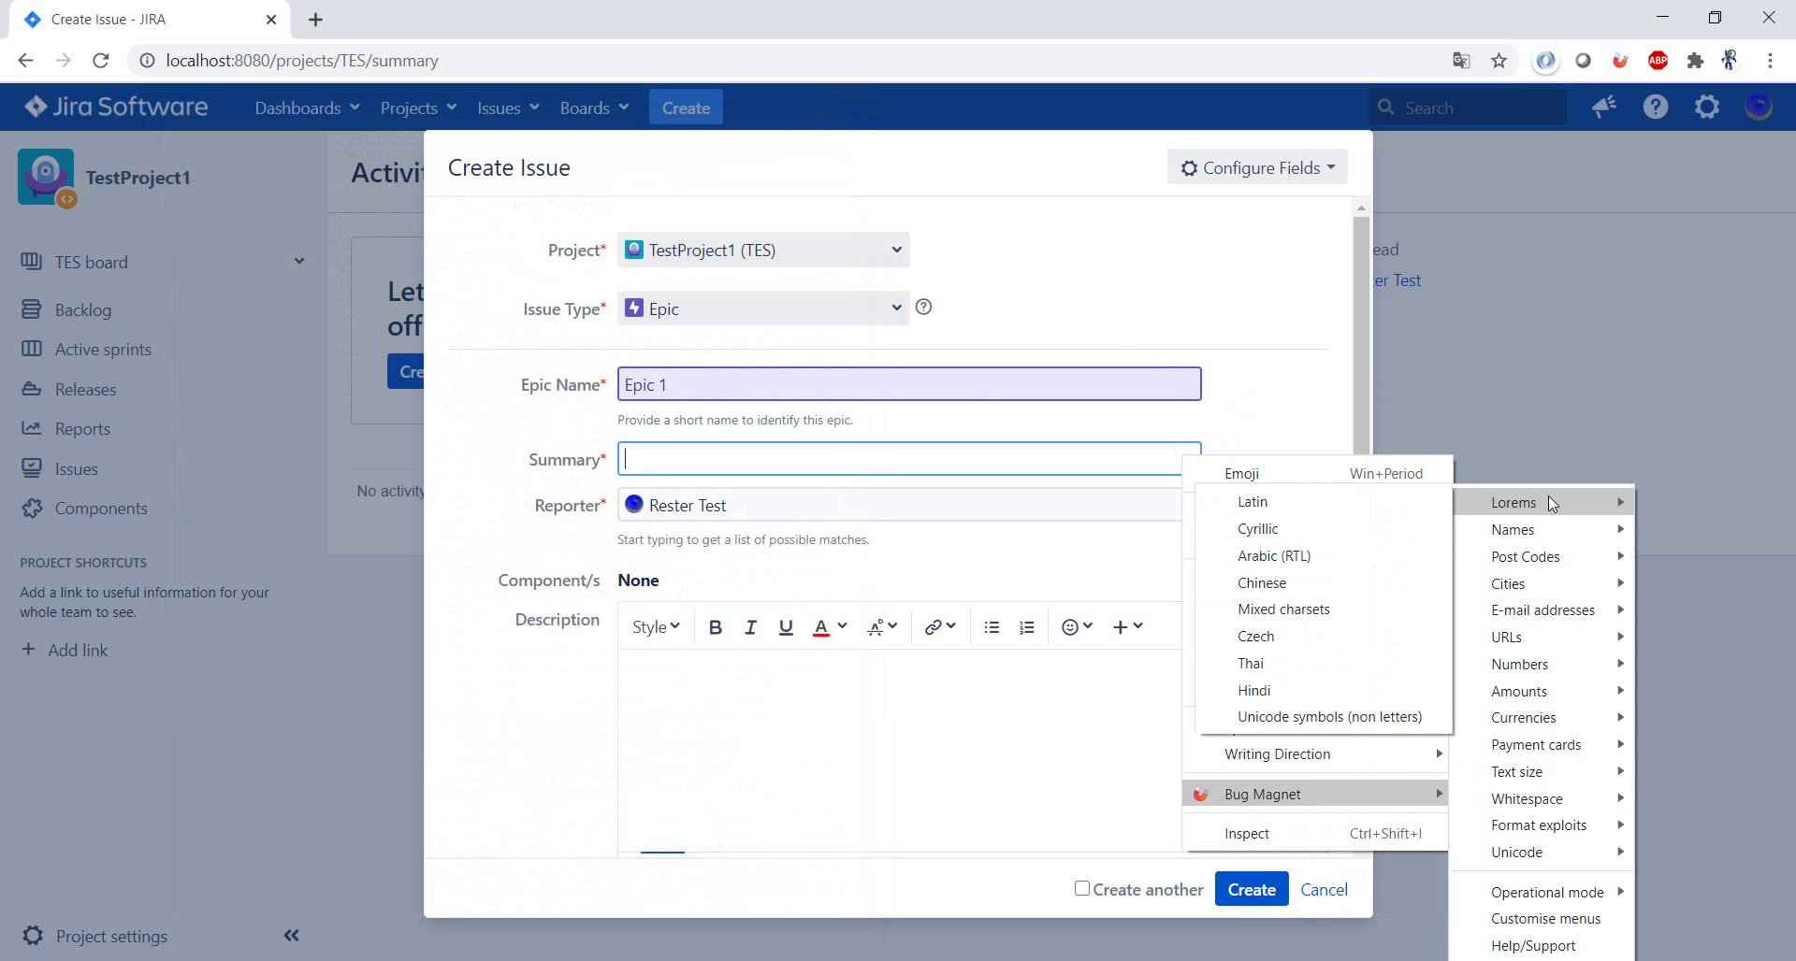
mouse_move(1512, 530)
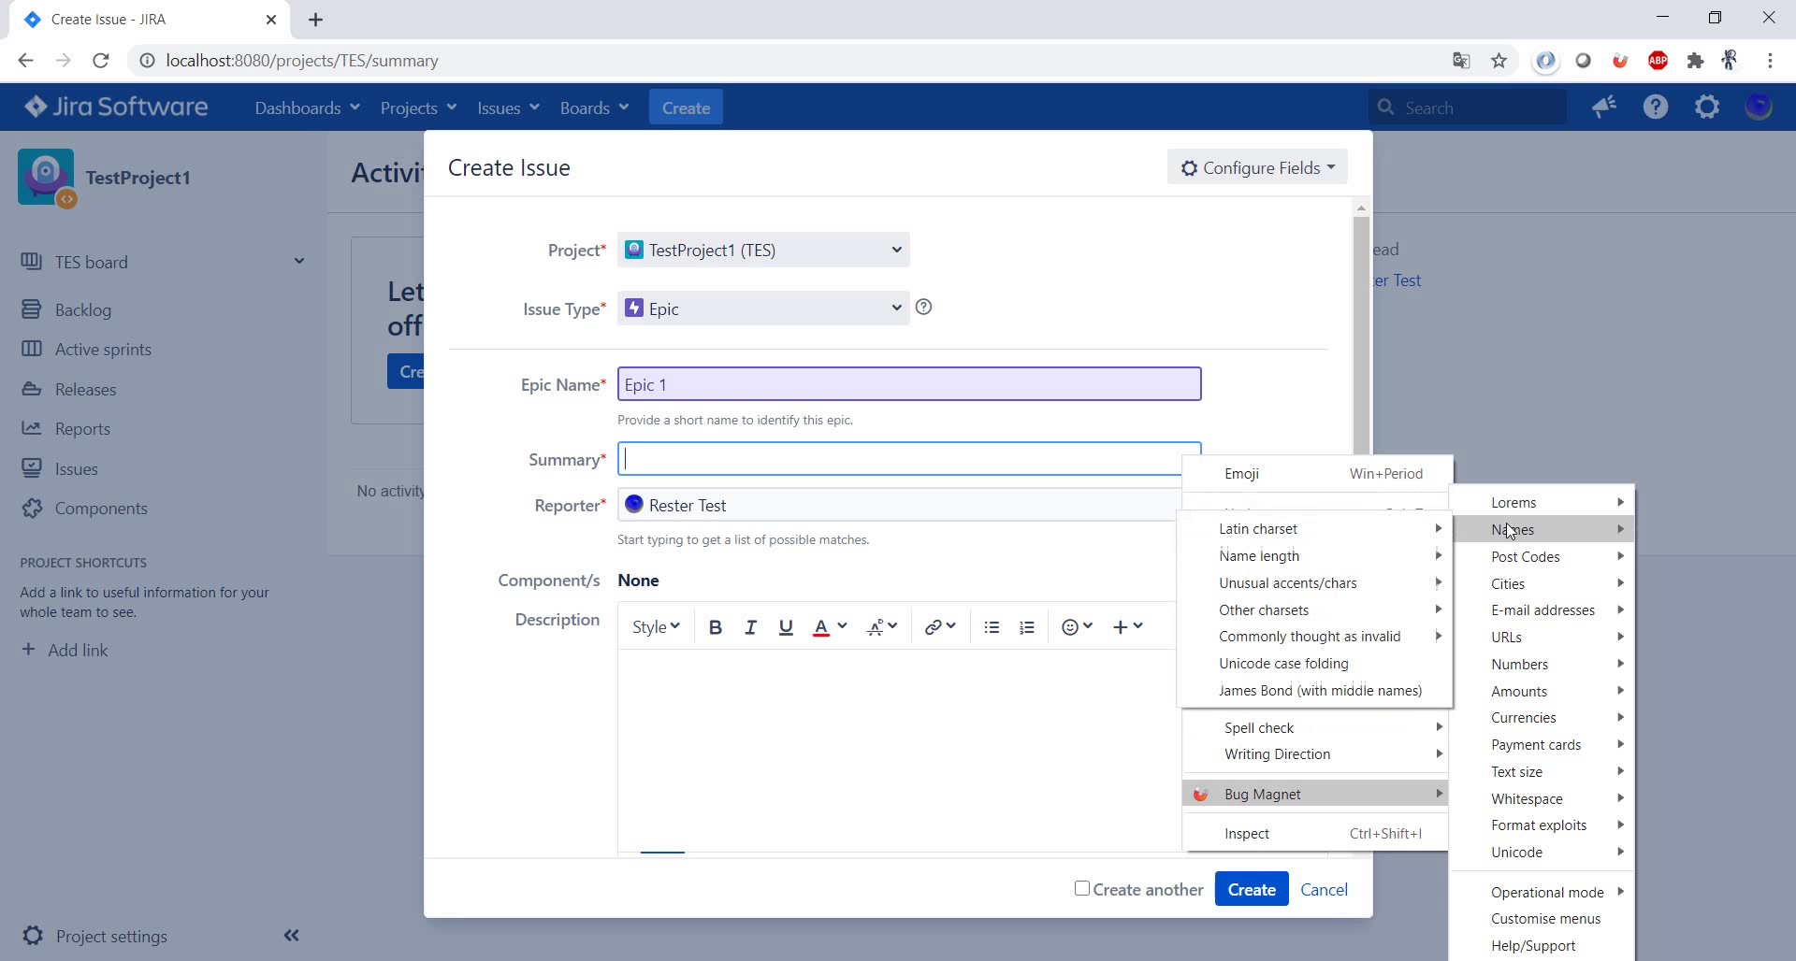
mouse_move(1258, 528)
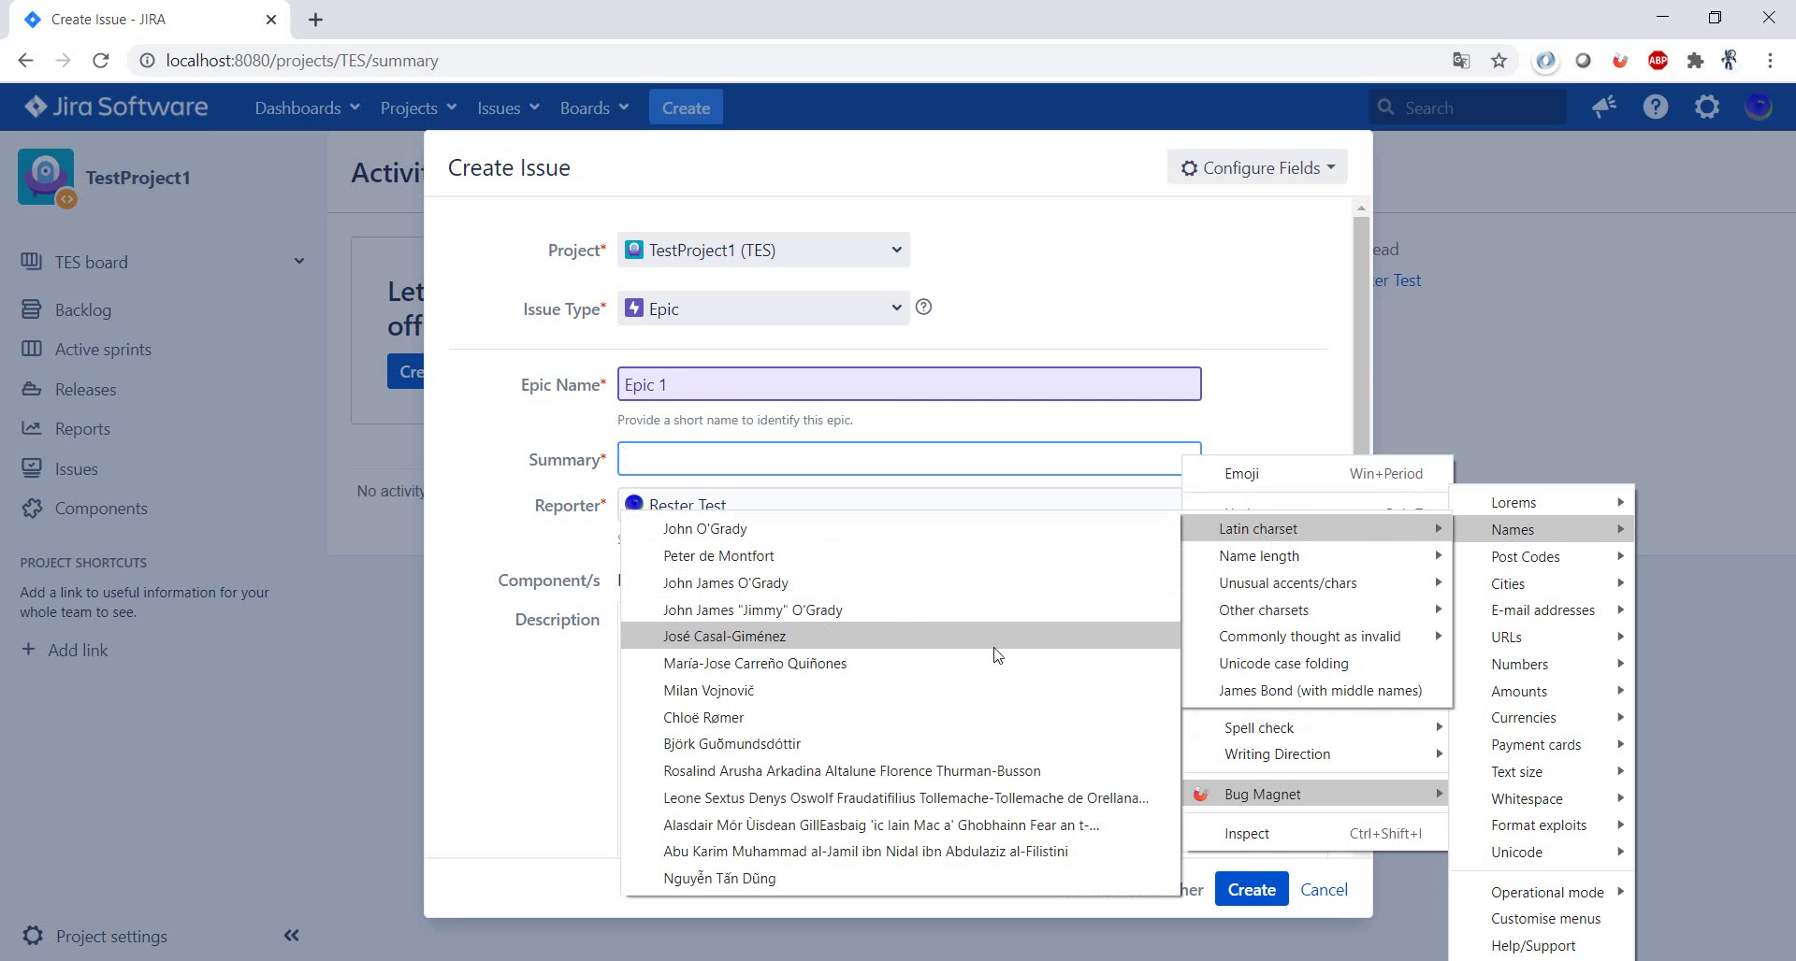
click(997, 637)
- Fill the description of Epic 1 with a short Lorem ipsum sample from Bug Magnet's text size options
click(707, 682)
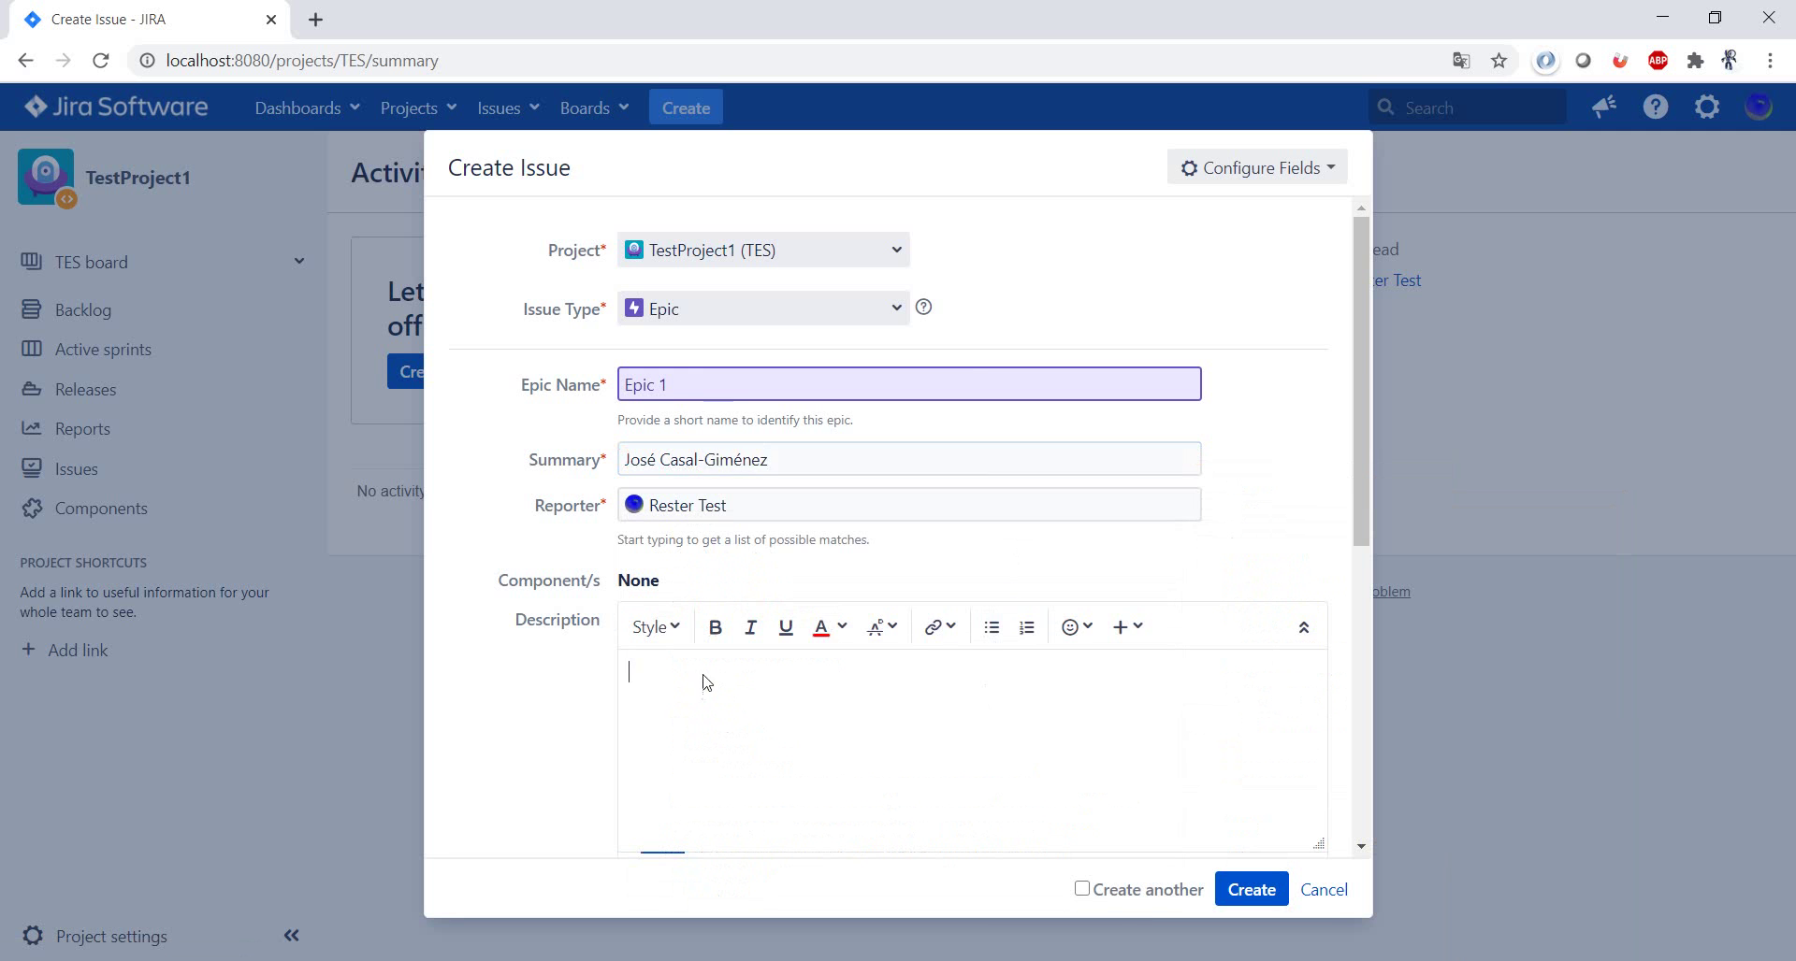
right_click(707, 679)
mouse_move(812, 617)
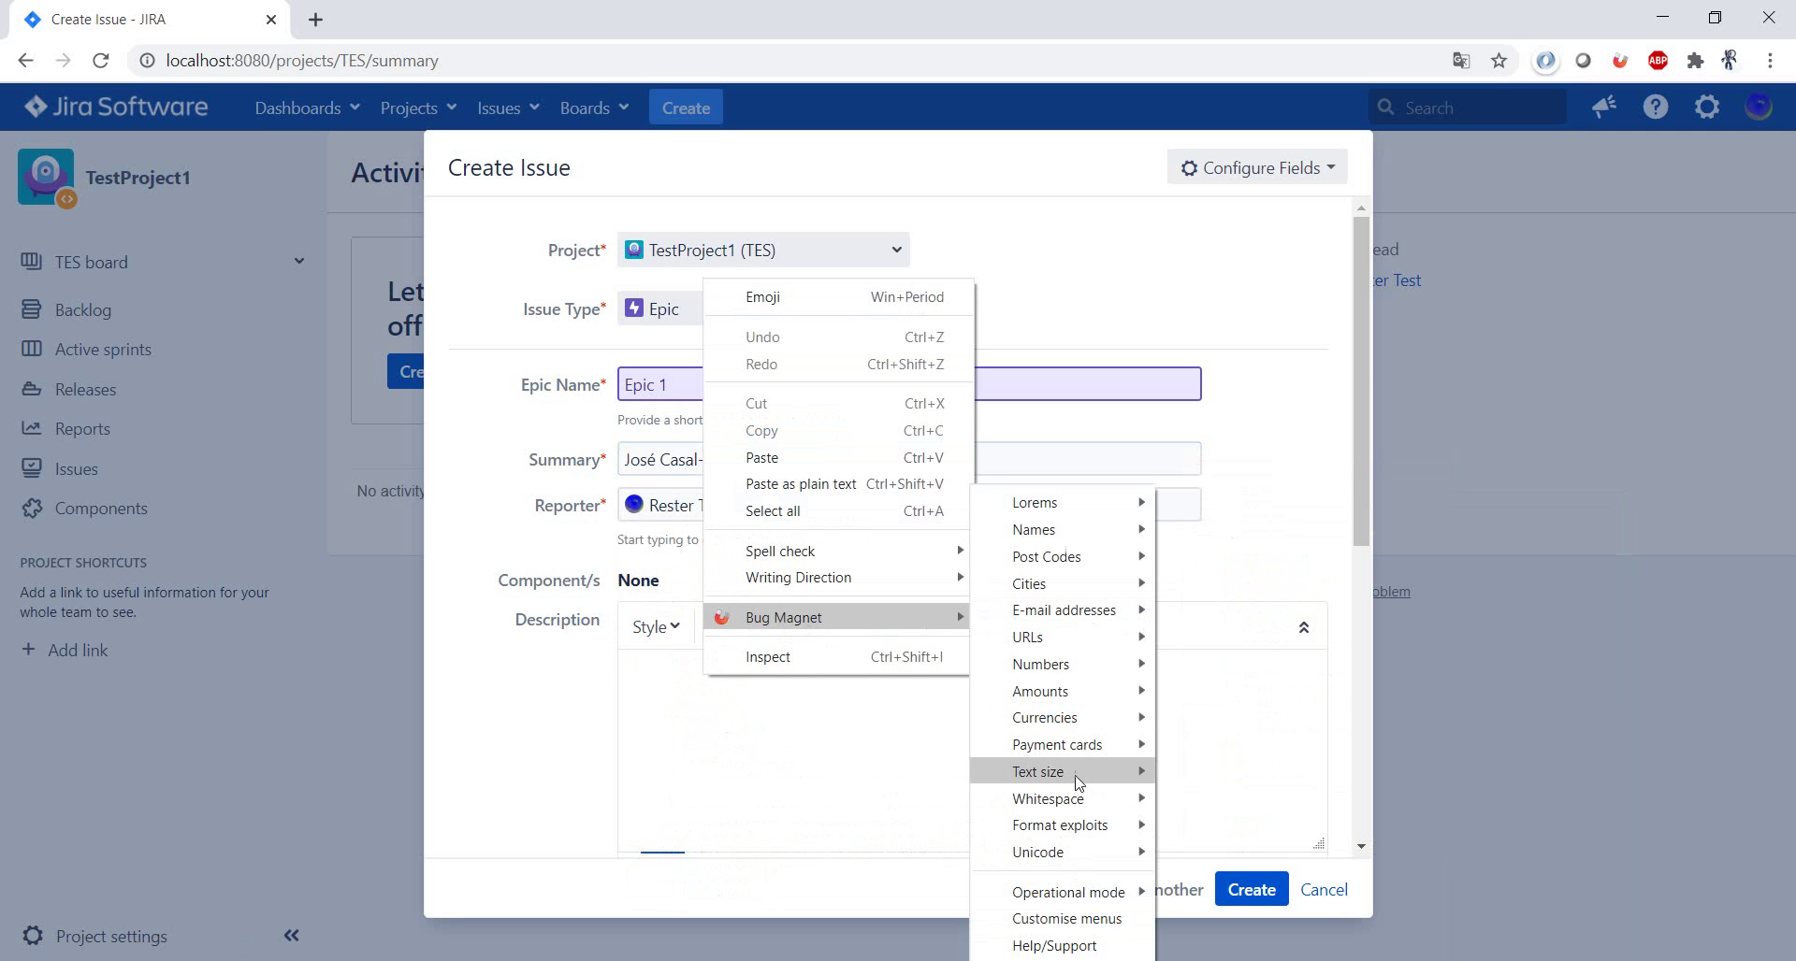
mouse_move(1085, 776)
mouse_move(1253, 778)
click(1410, 730)
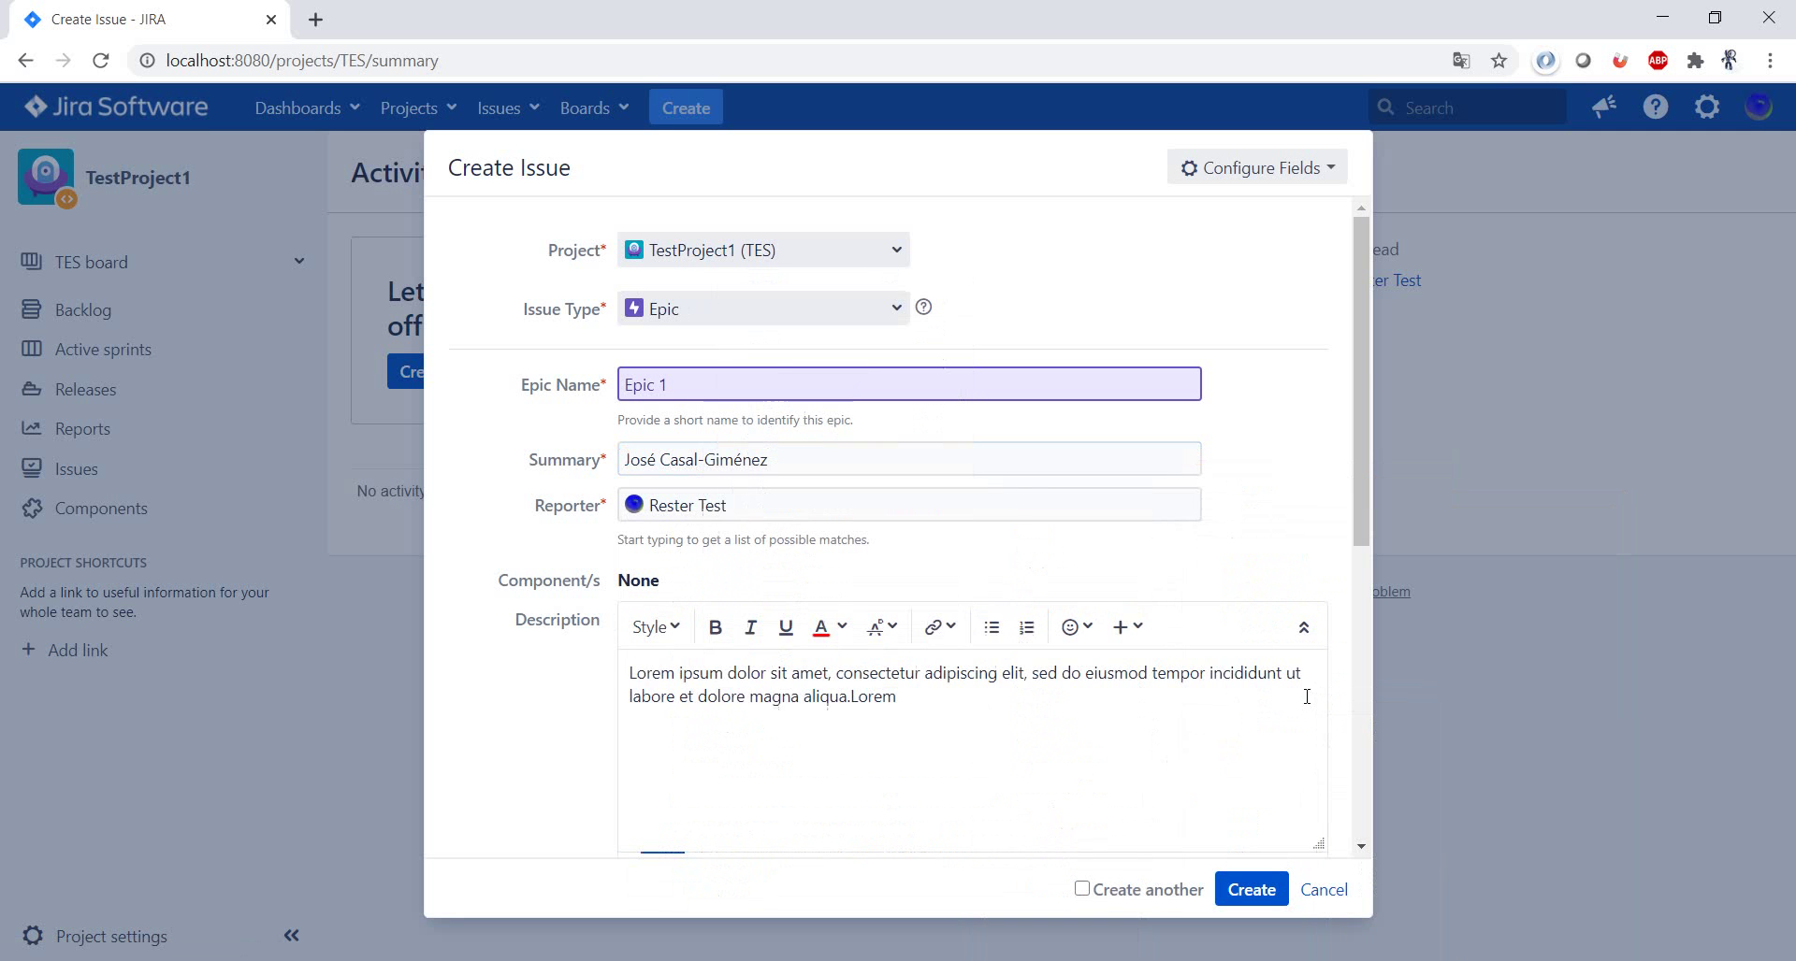
- Create Epic 1 with the remaining fields at their defaults and accept leaving the page
scroll(1242, 660, down, 10)
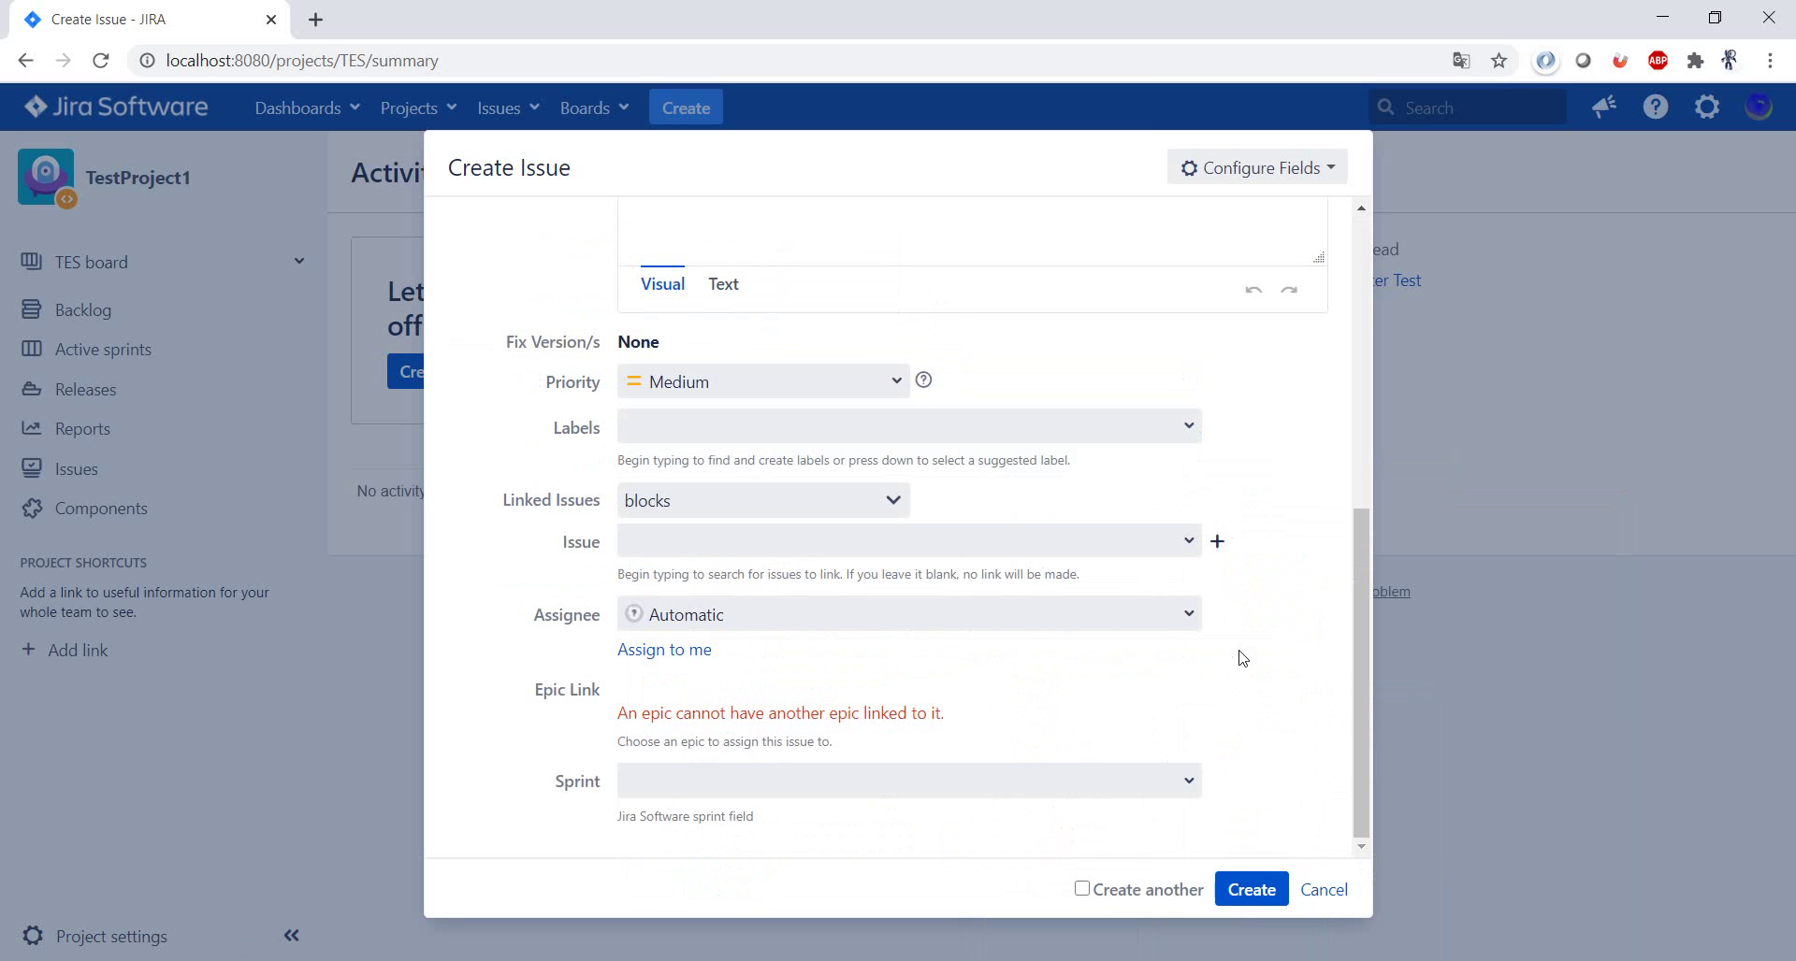
click(1262, 896)
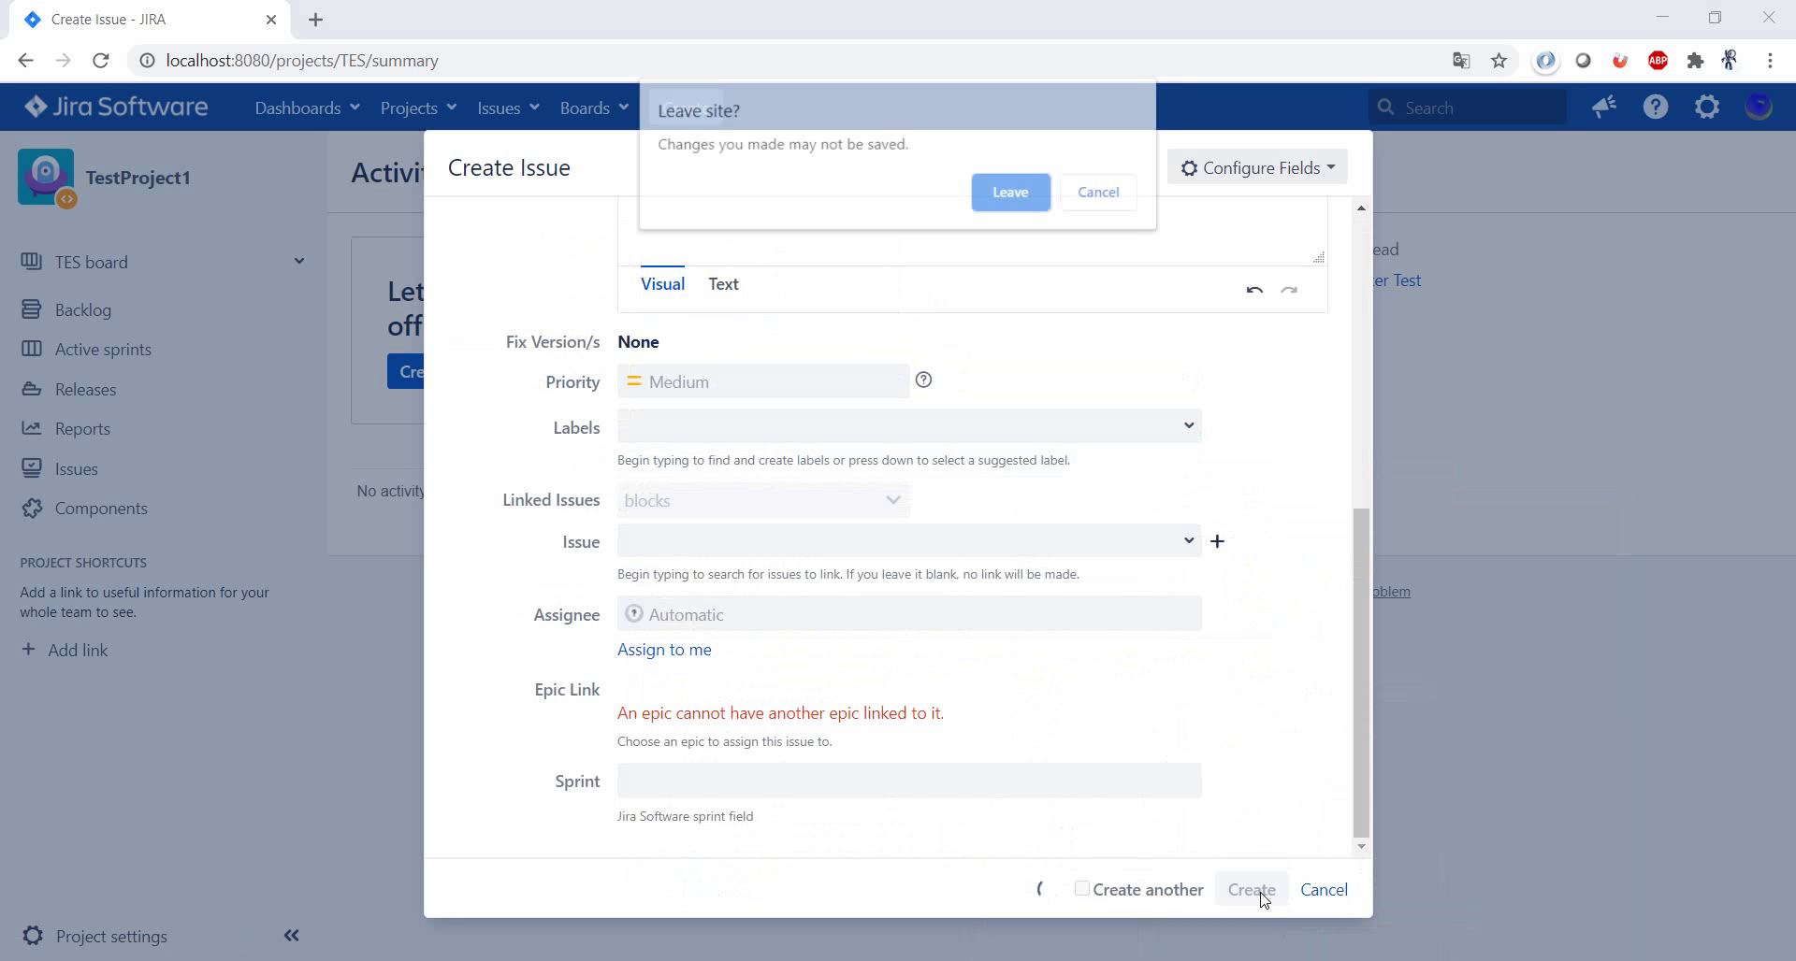
click(1010, 190)
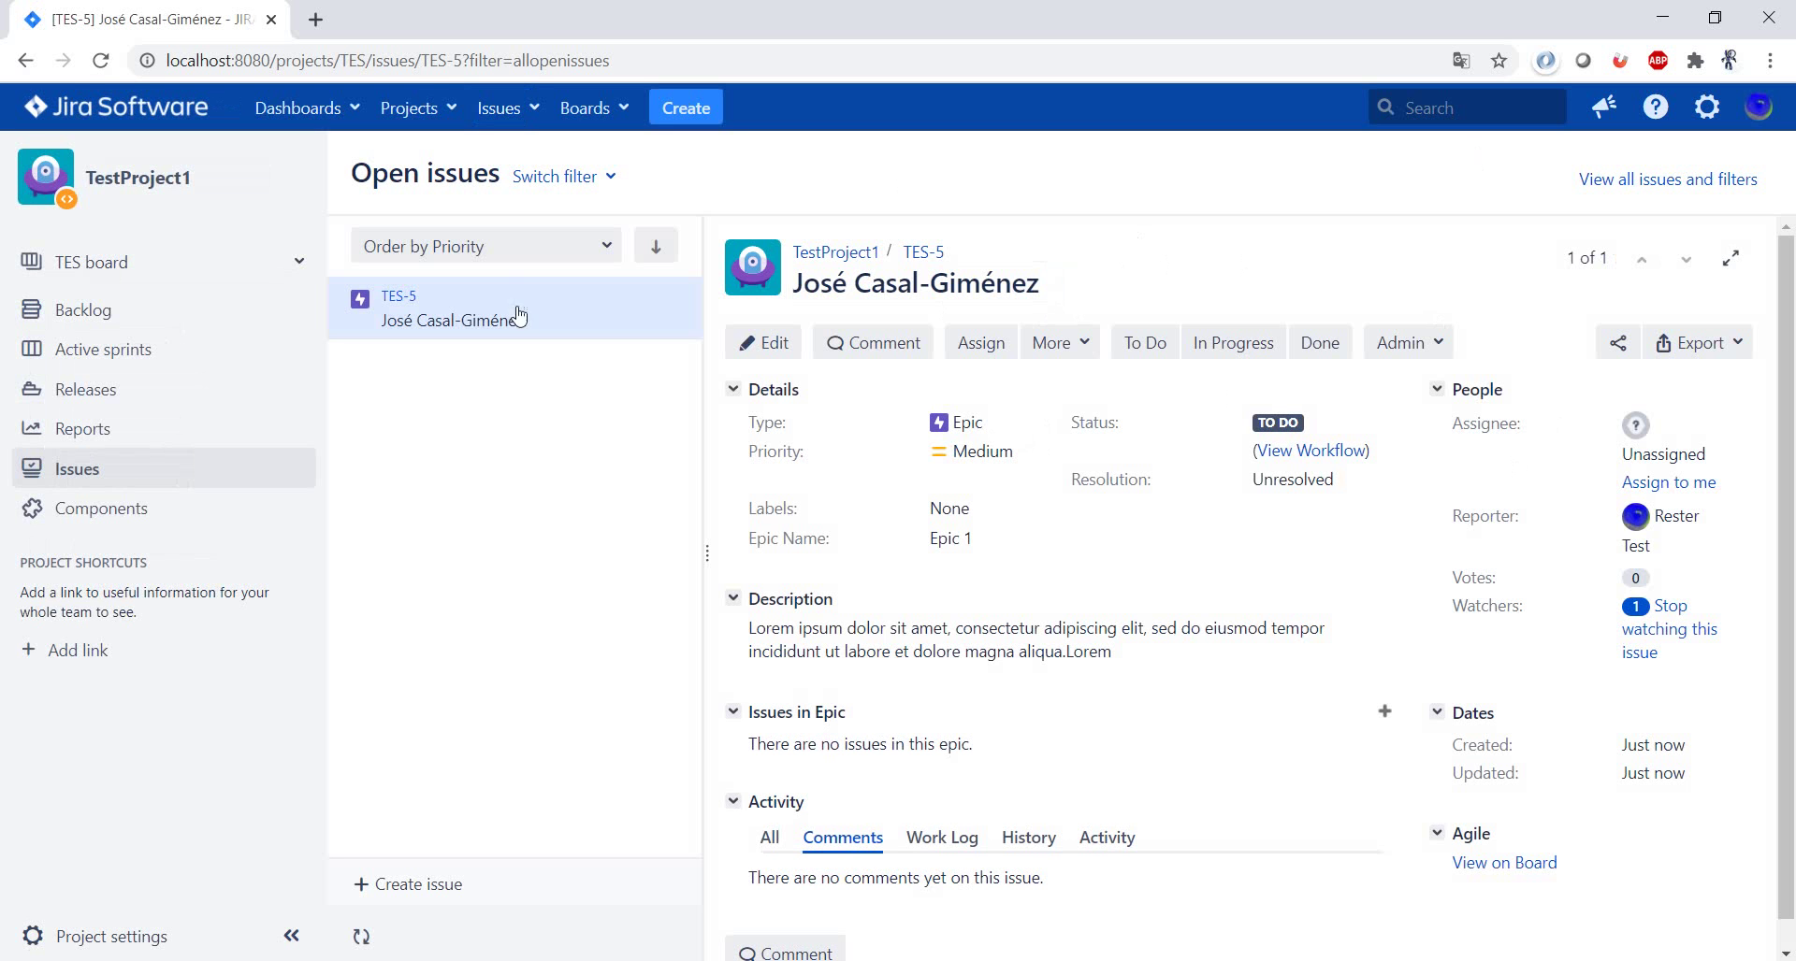
- Return to the TestProject1 overview and start another Epic issue with the epic name "Epic 2"
click(129, 193)
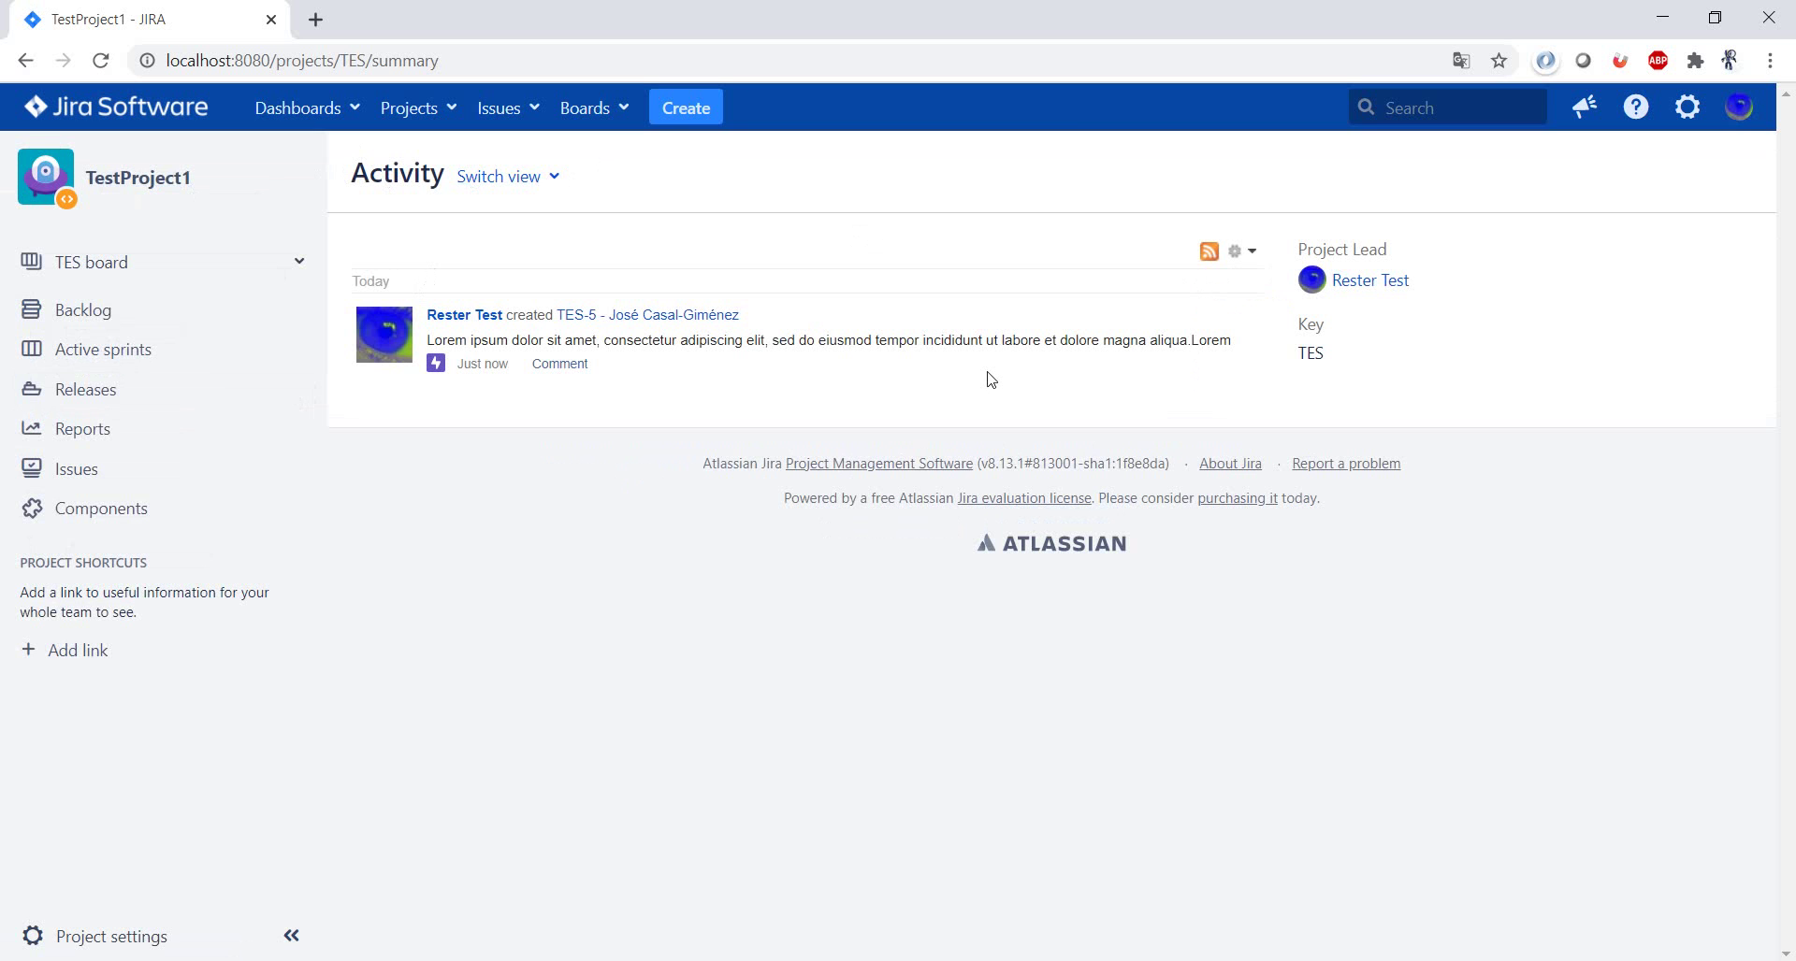
click(686, 109)
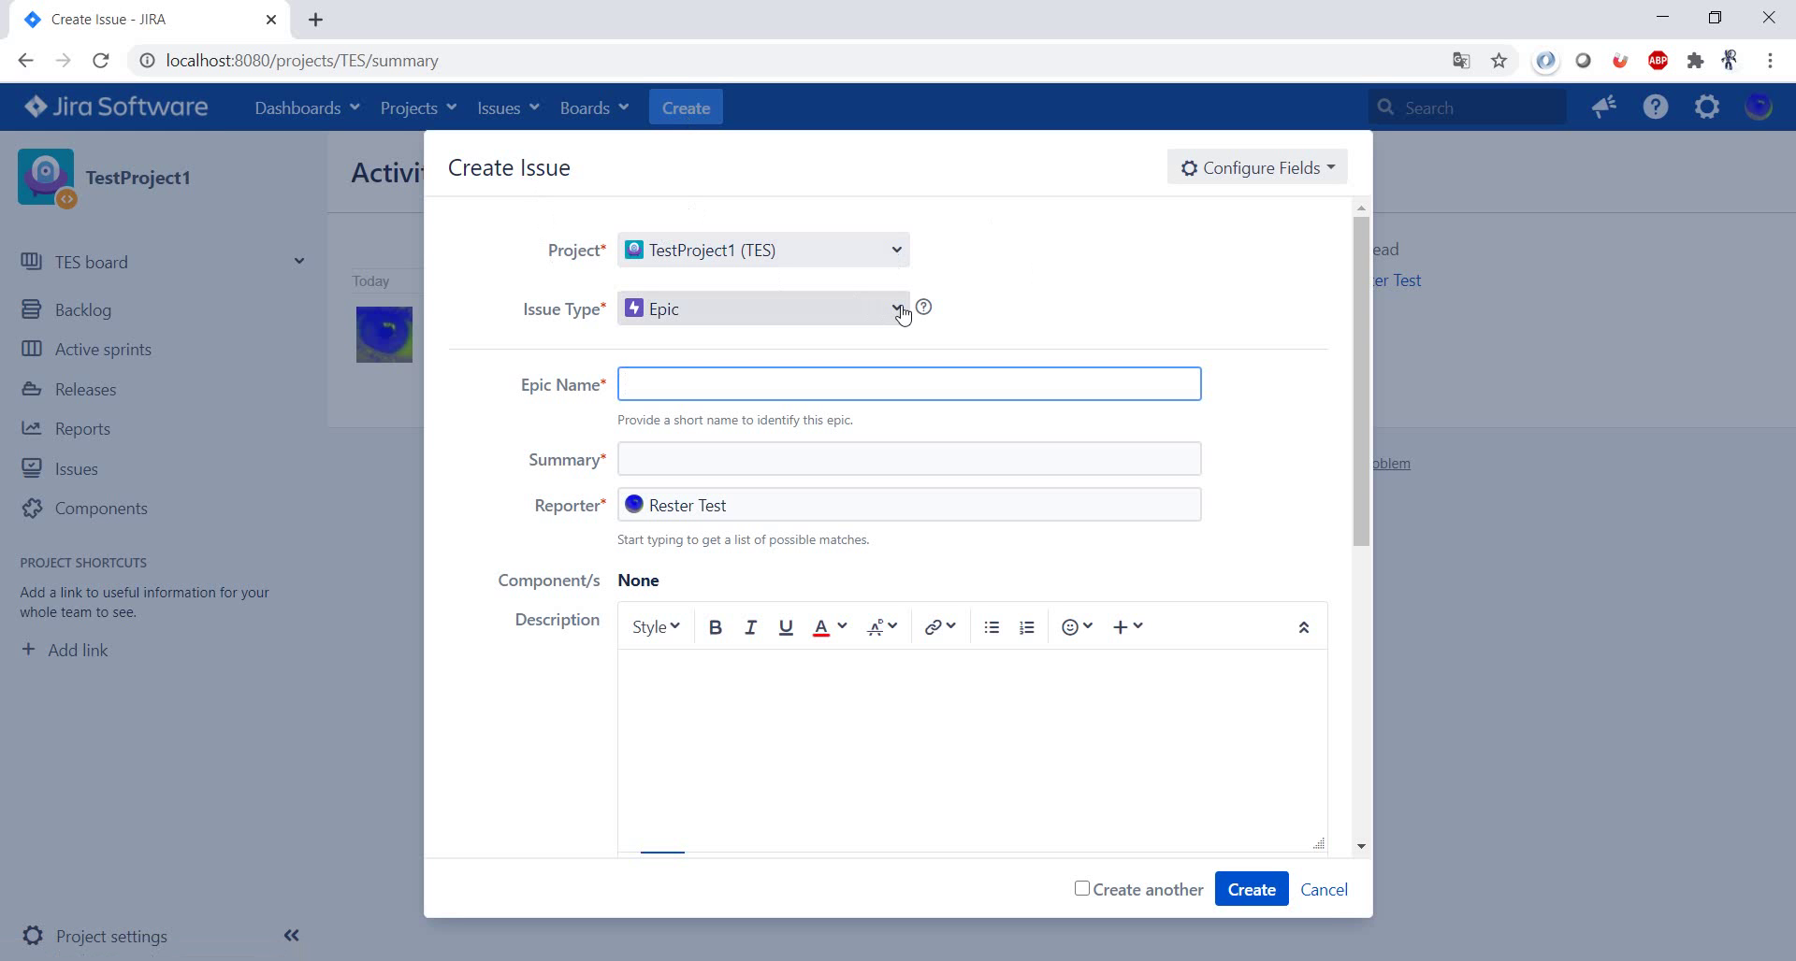
right_click(1168, 386)
click(1163, 374)
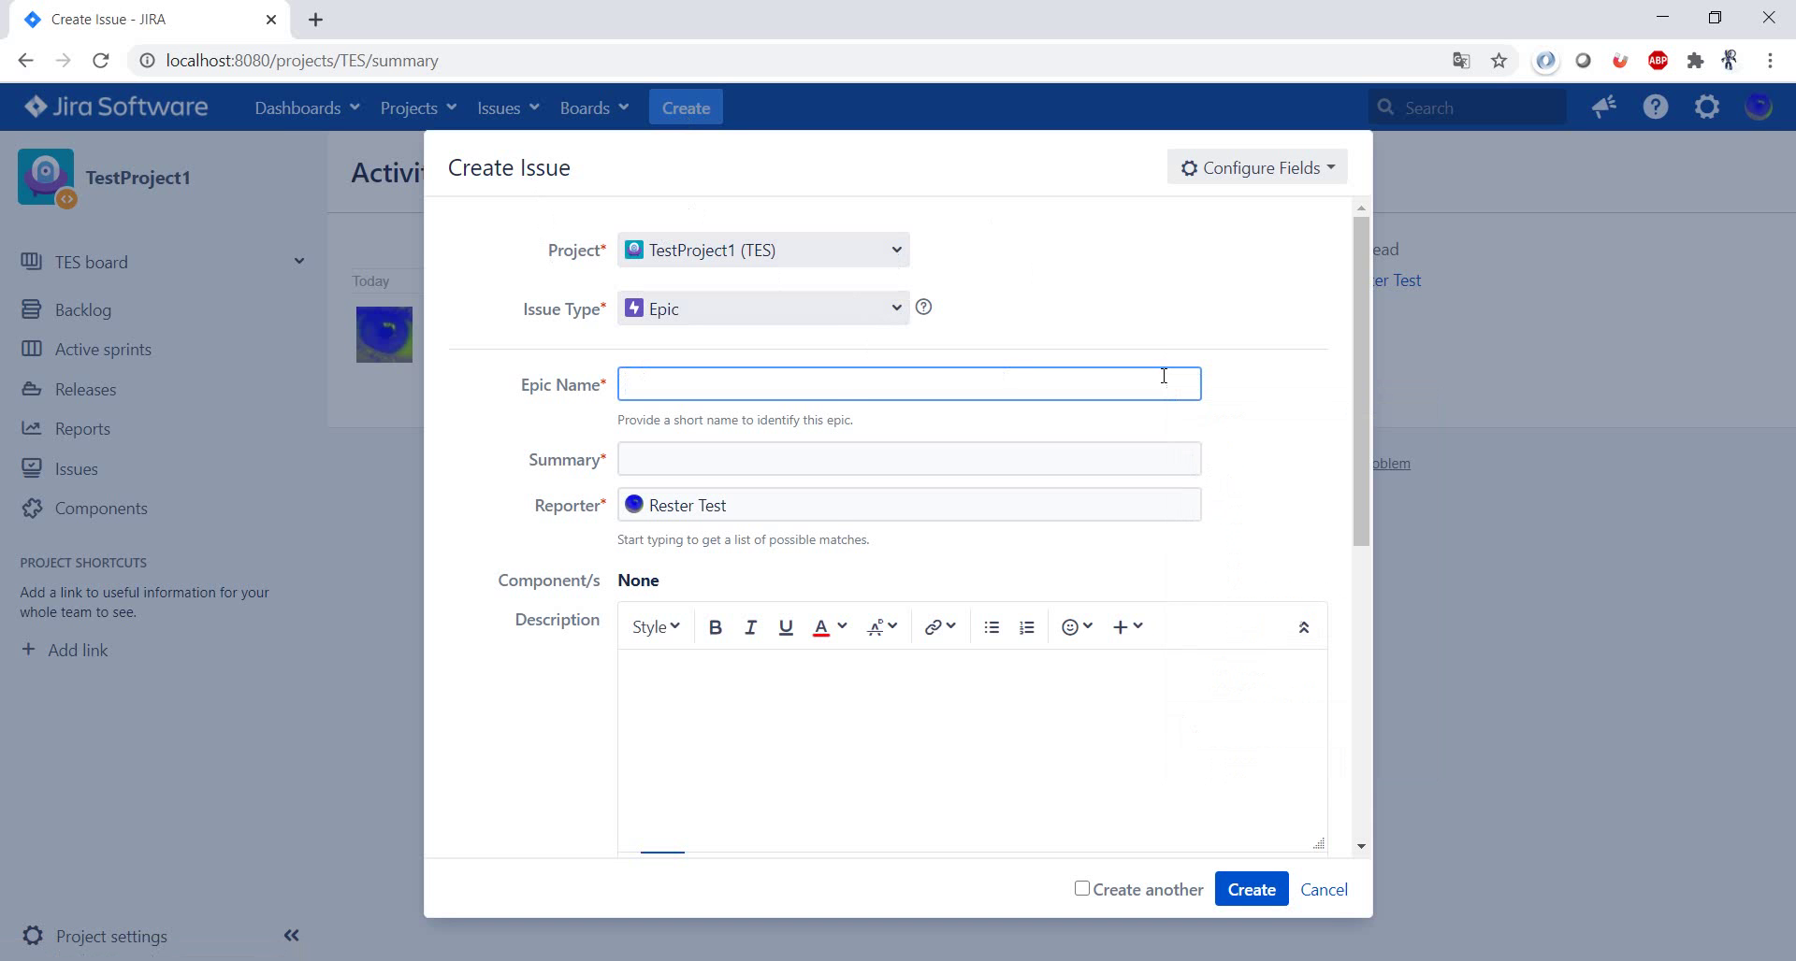
click(1162, 373)
click(721, 471)
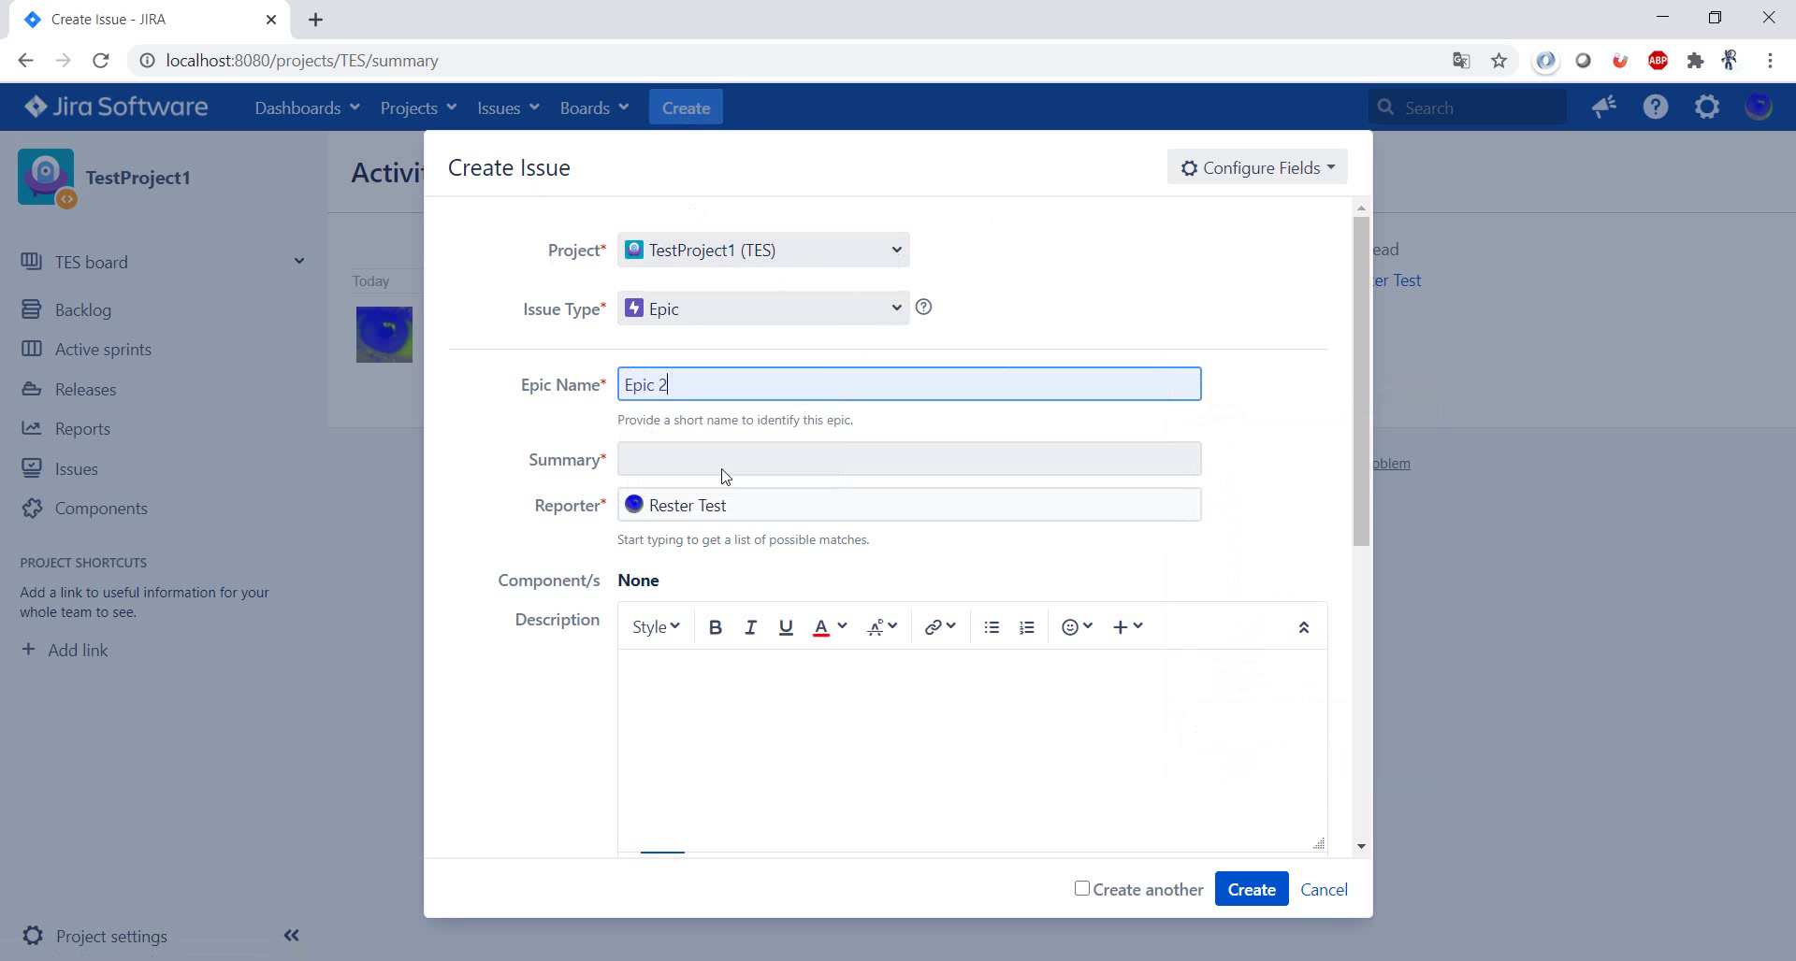
- Fill the summary of Epic 2 with Bug Magnet's Latin Lorem ipsum text
right_click(1176, 456)
mouse_move(1312, 791)
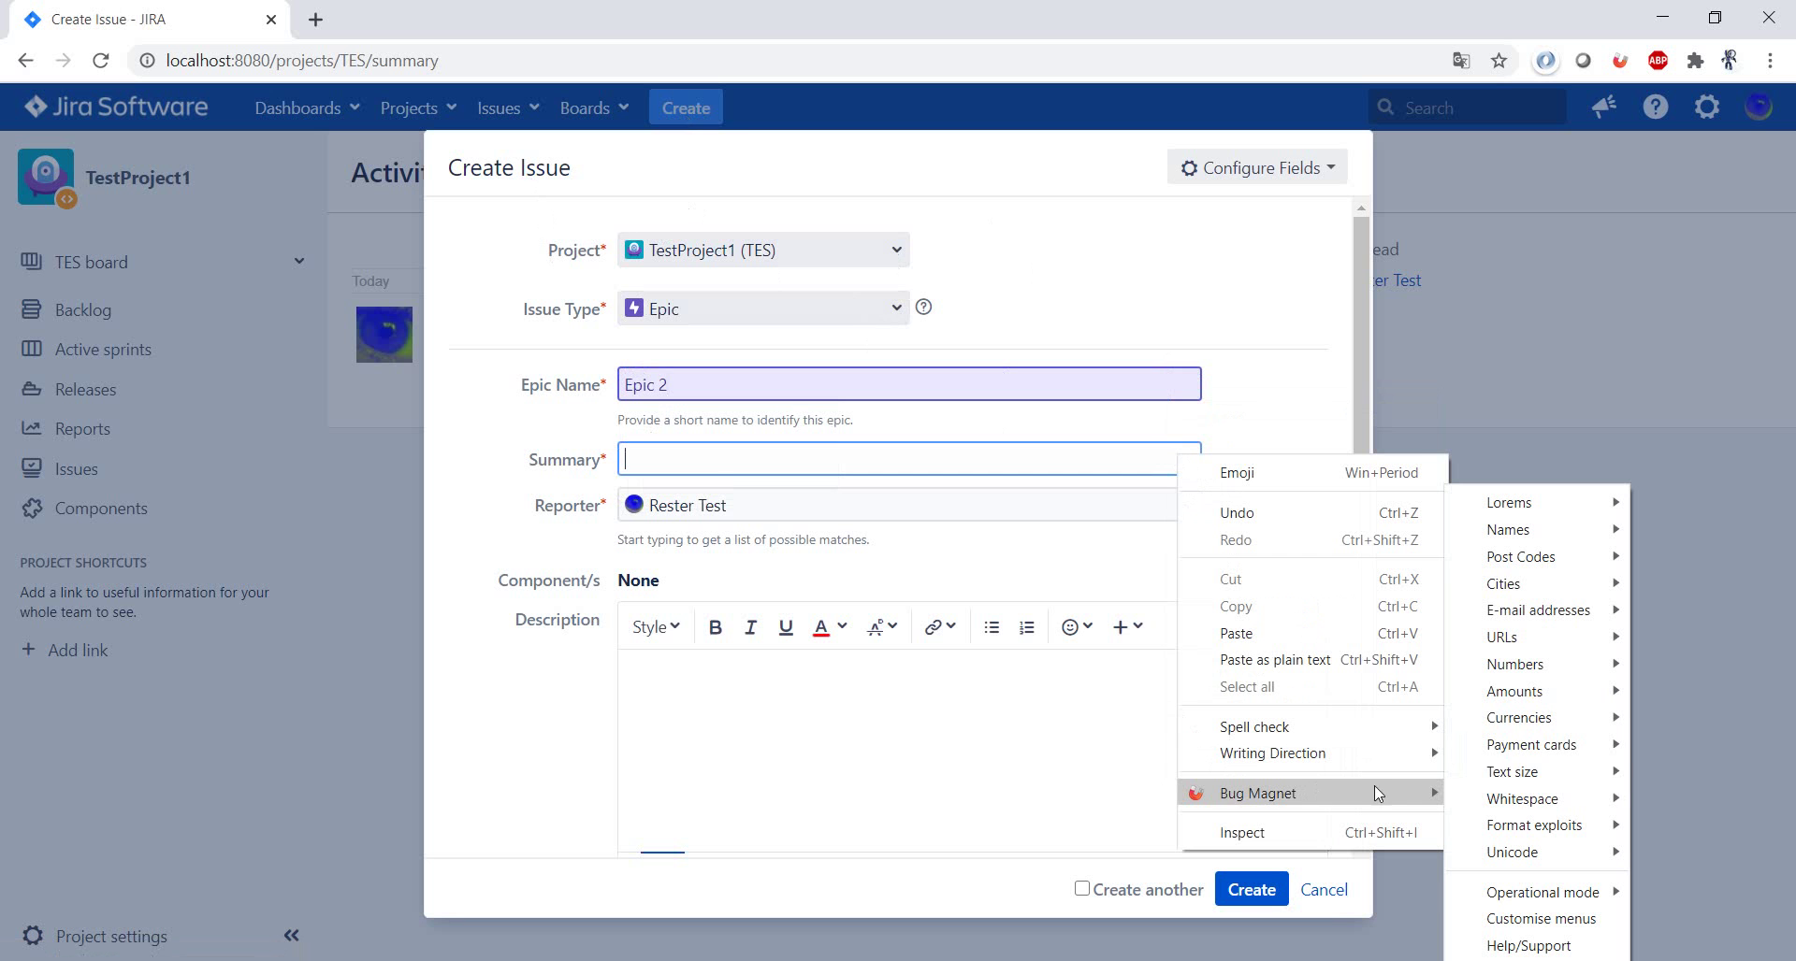
mouse_move(1526, 774)
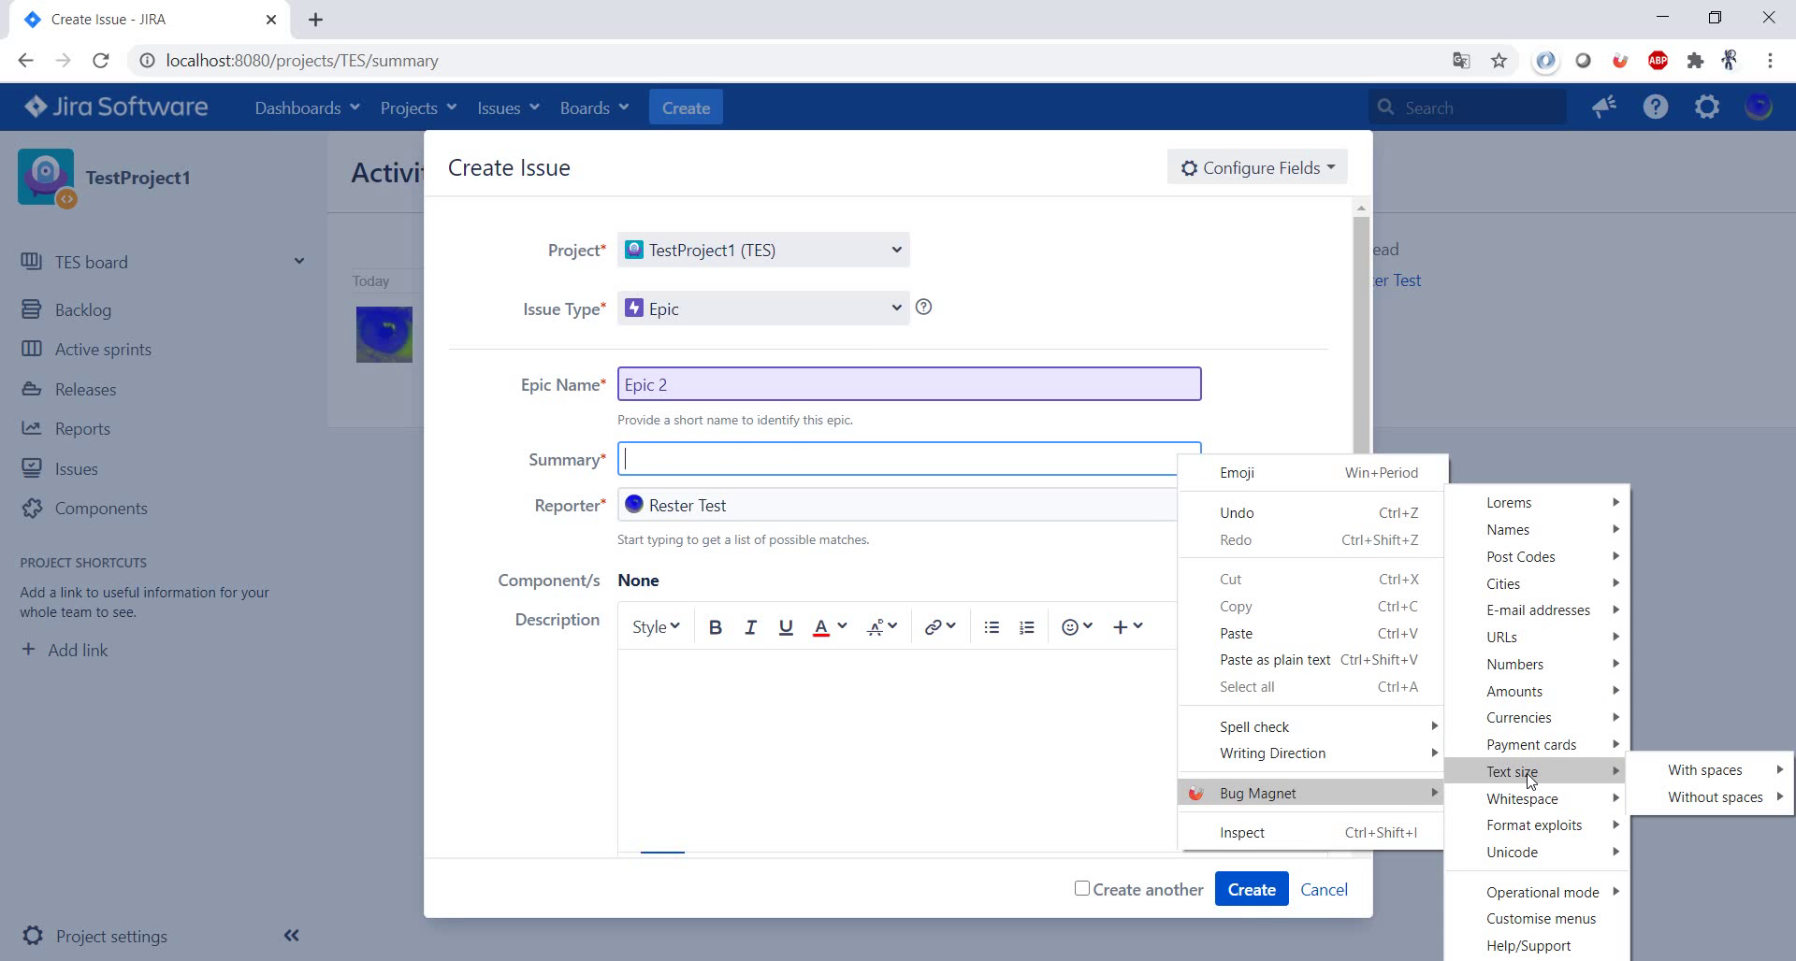
mouse_move(1691, 779)
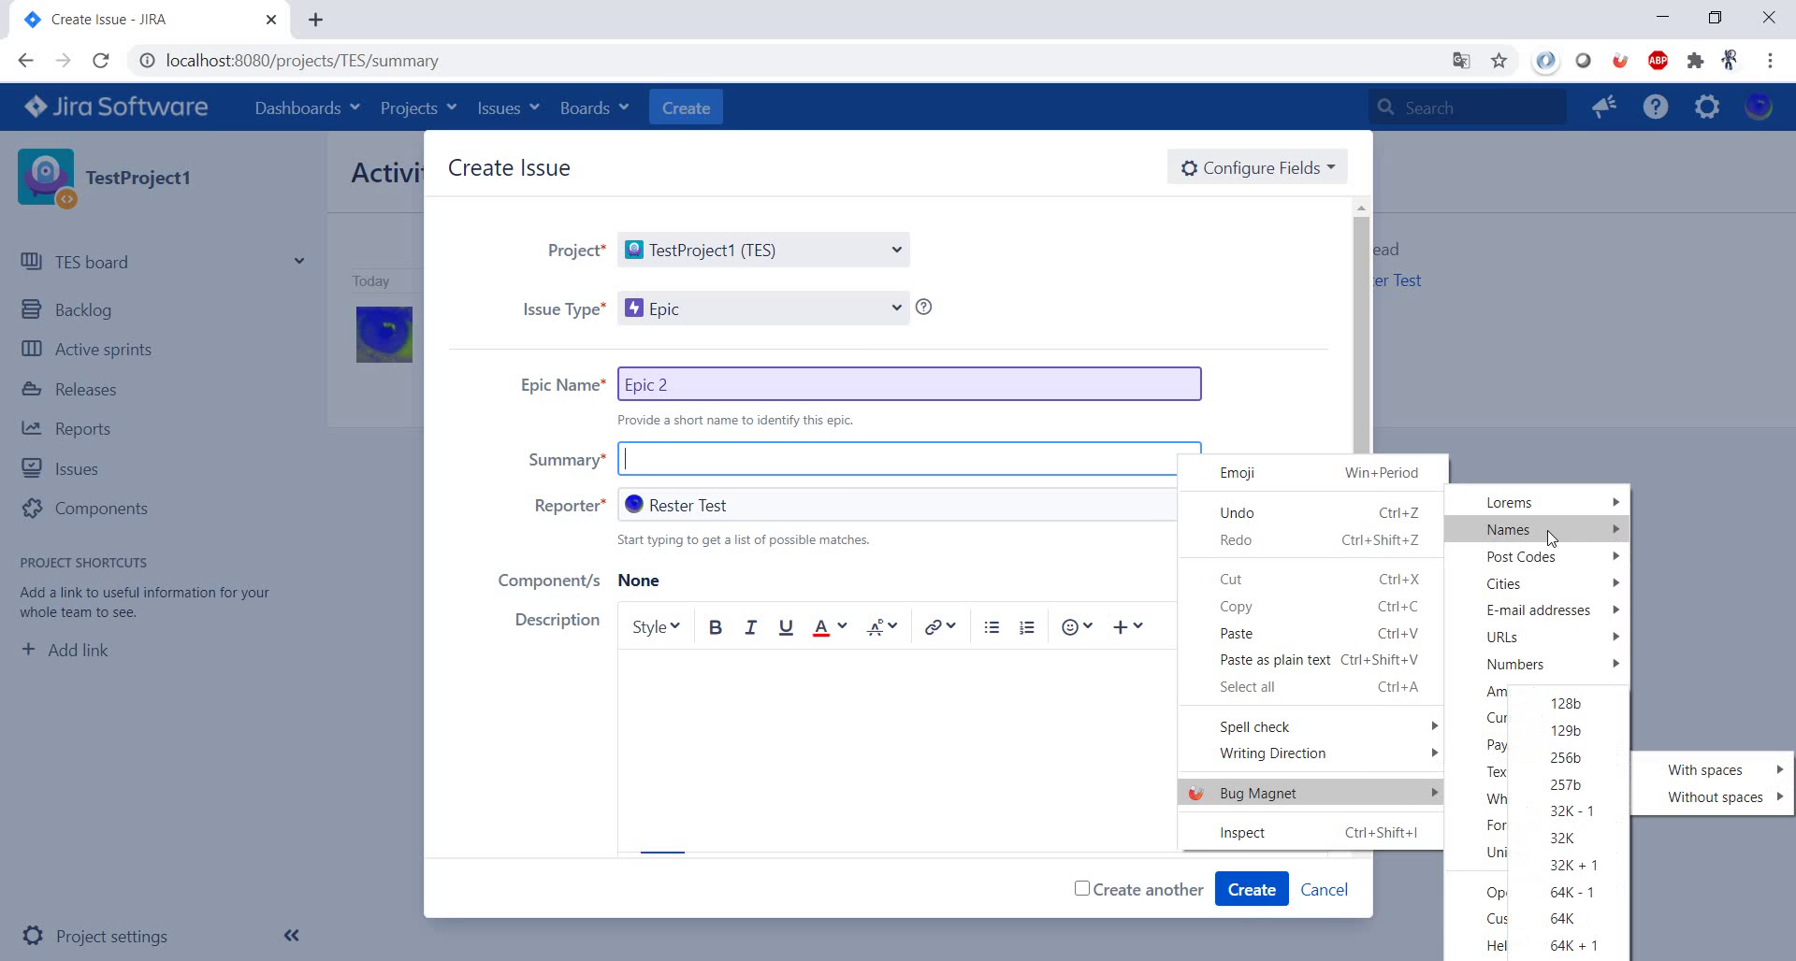
mouse_move(1556, 510)
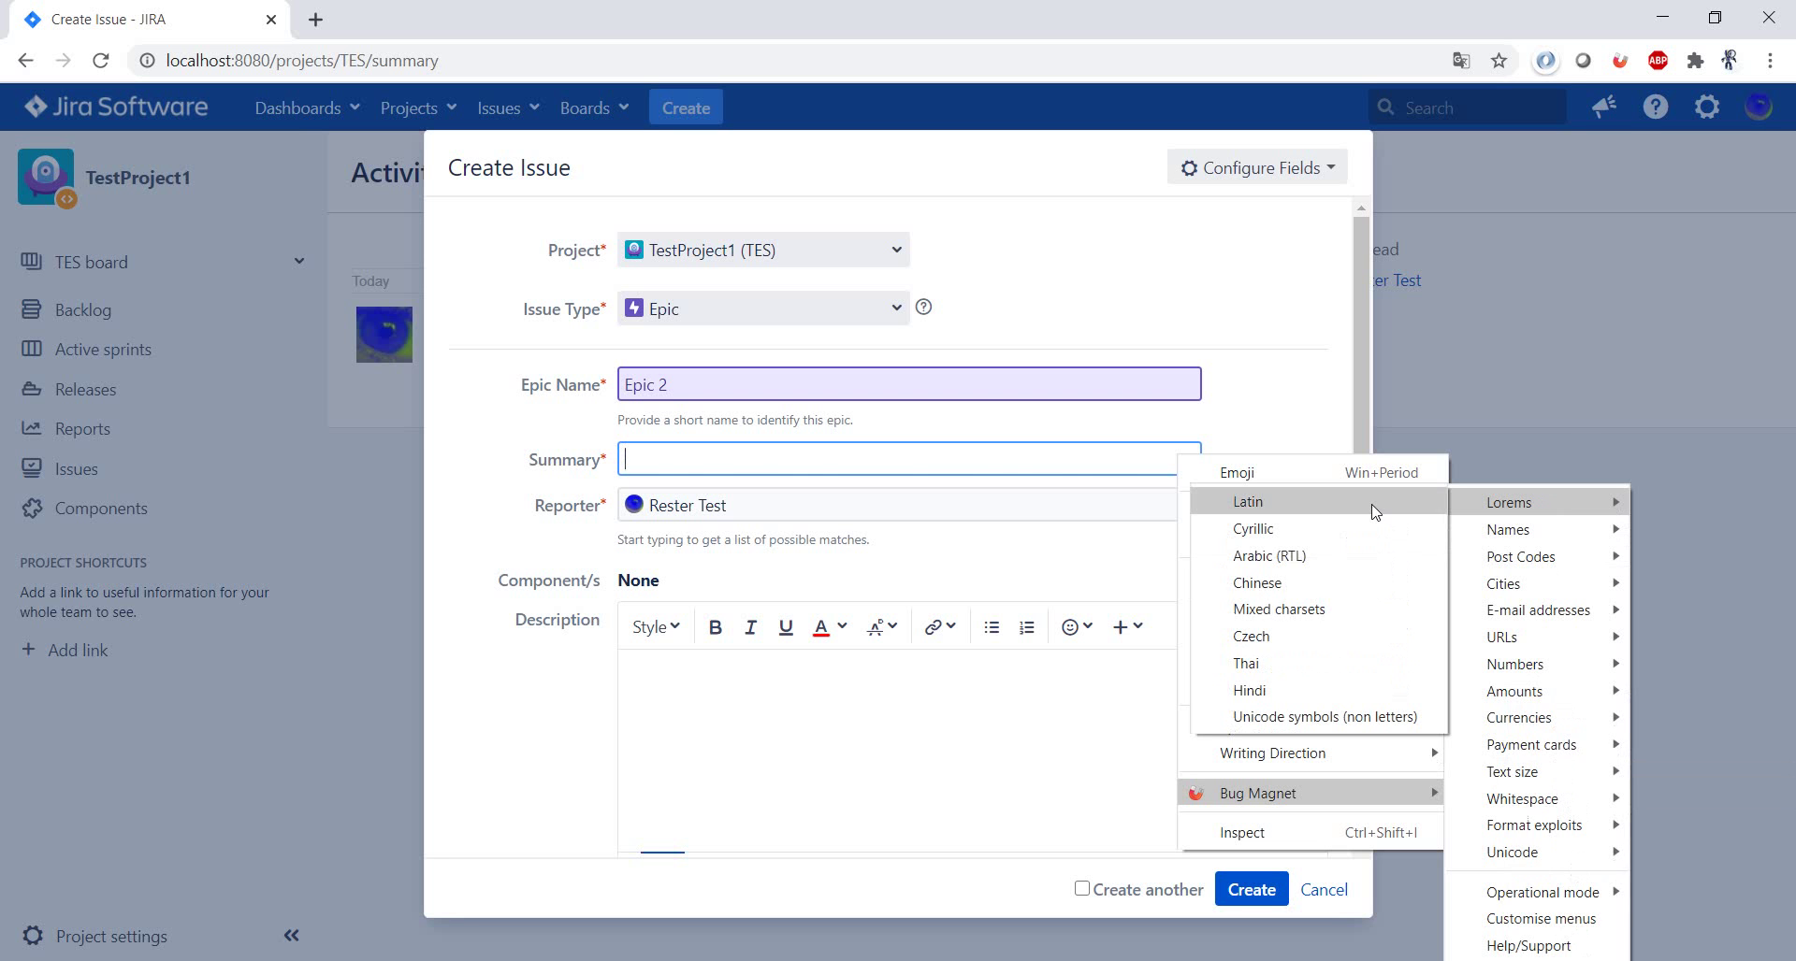
click(1375, 512)
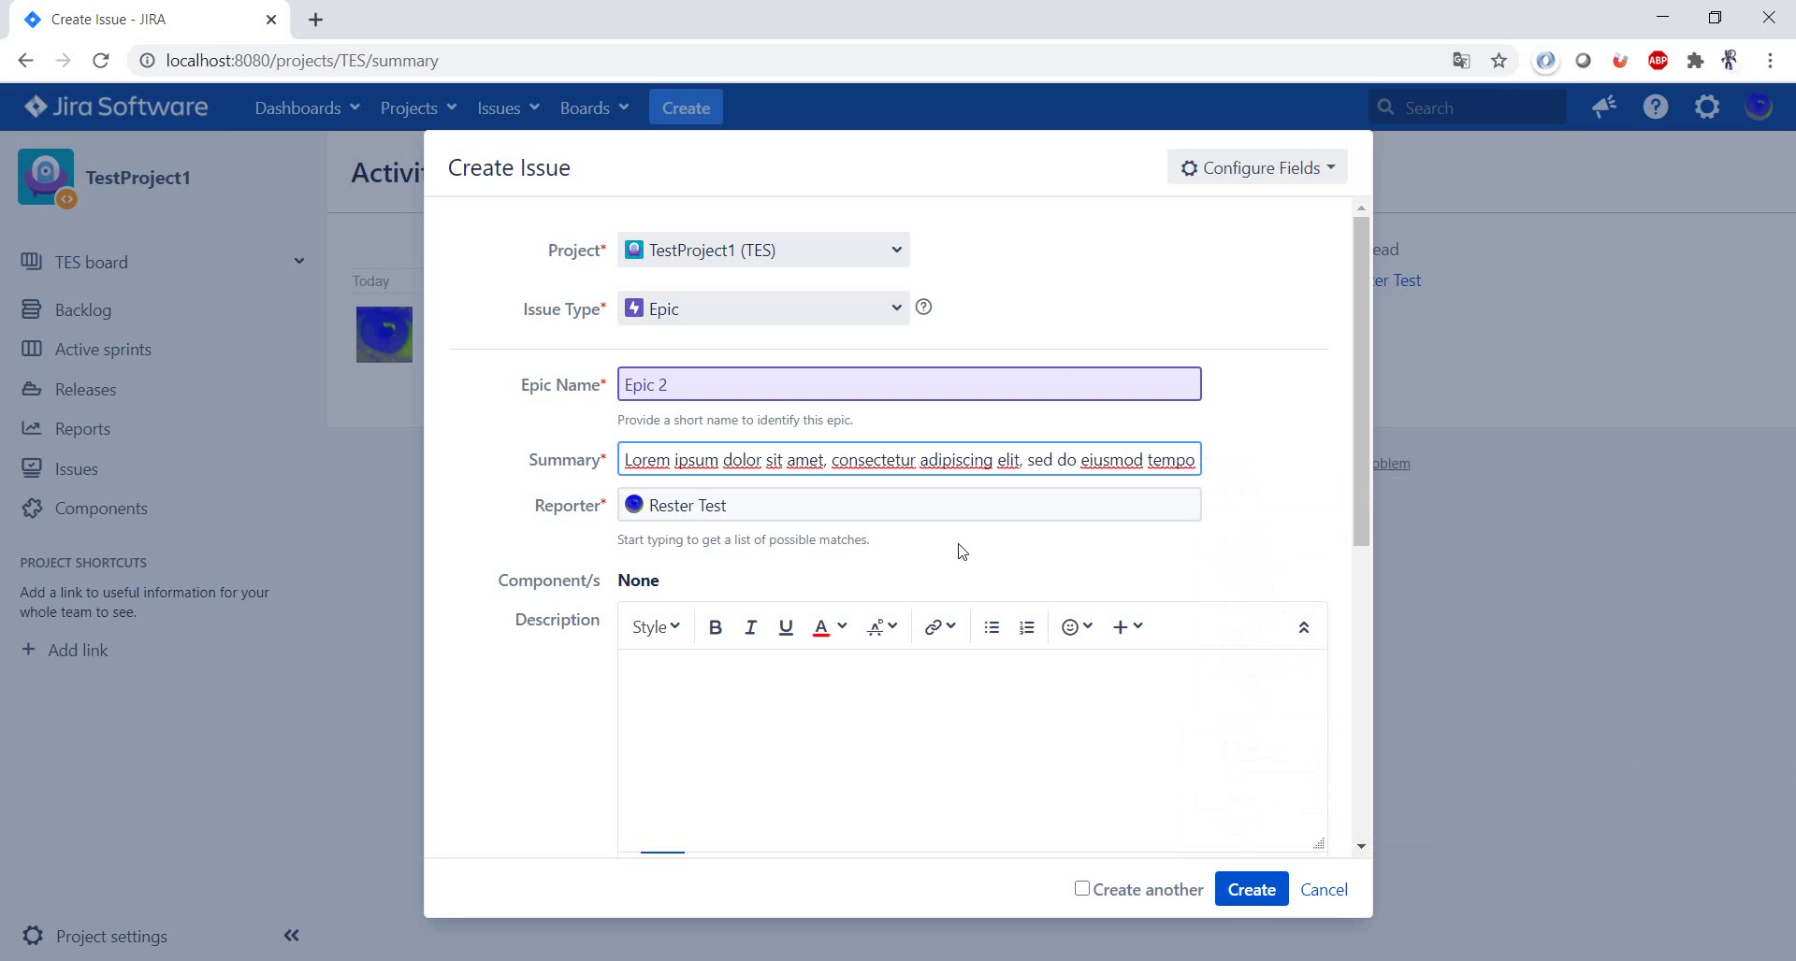
- Fill the description of Epic 2 with Bug Magnet's 128b text size sample with spaces
click(749, 698)
right_click(742, 698)
click(671, 683)
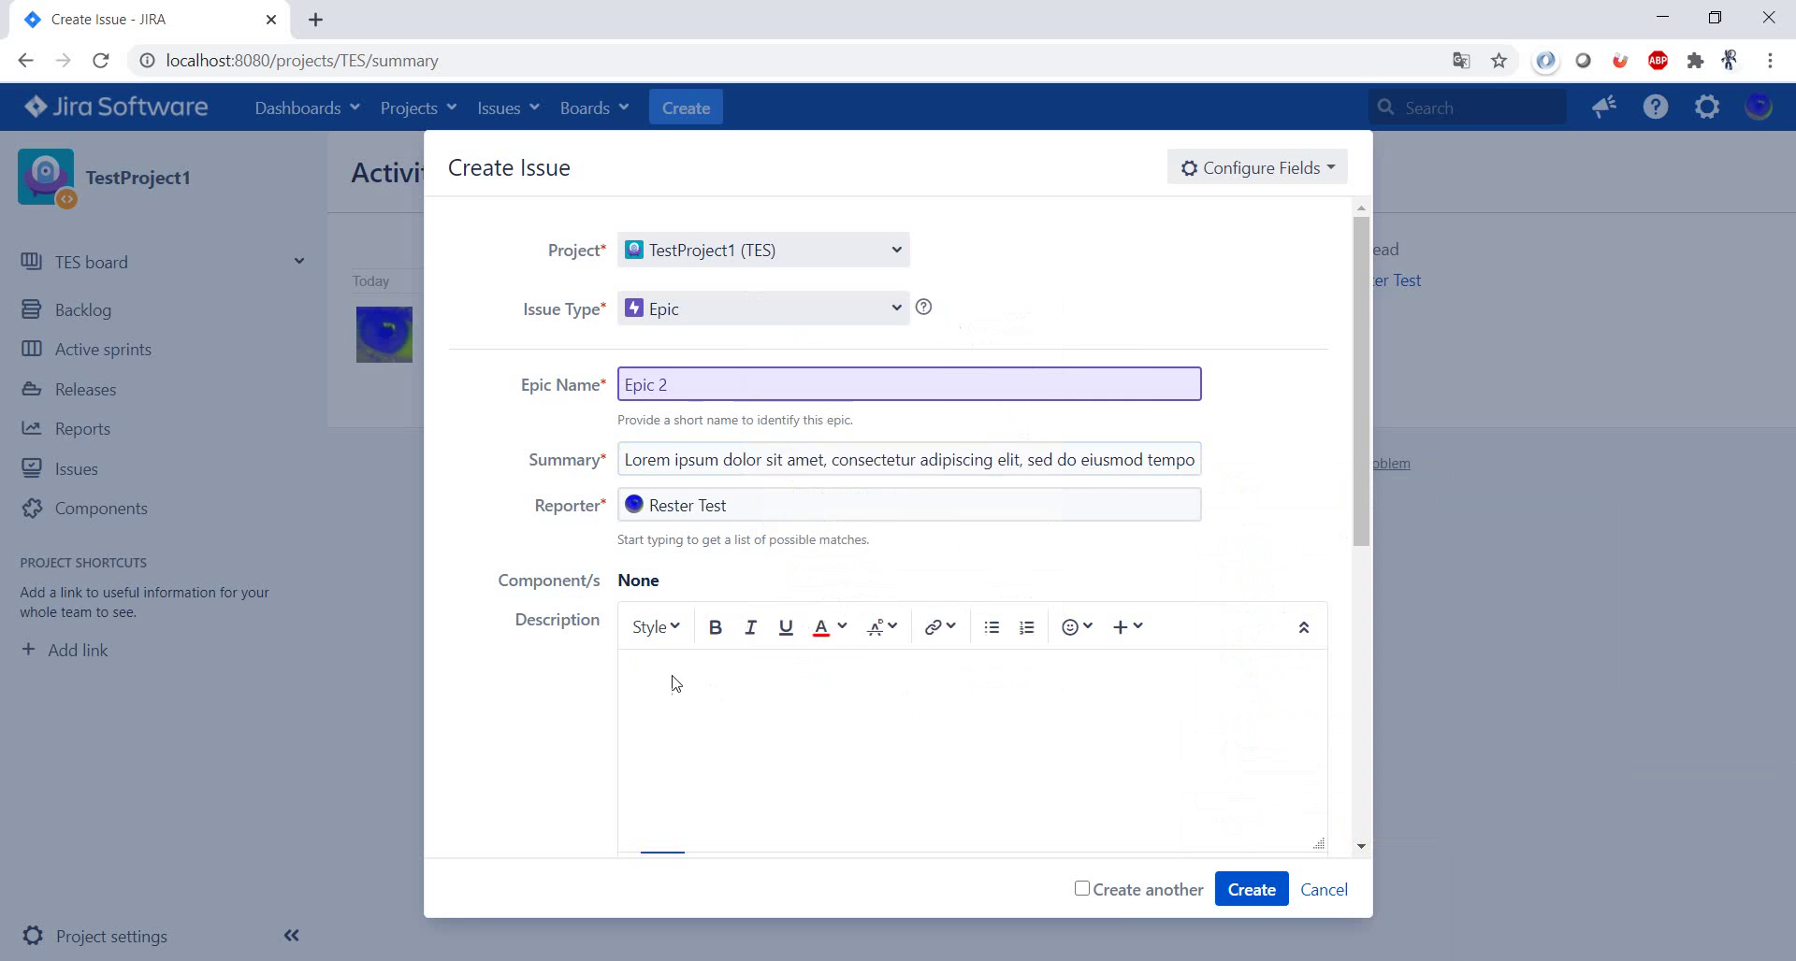
right_click(671, 683)
mouse_move(810, 617)
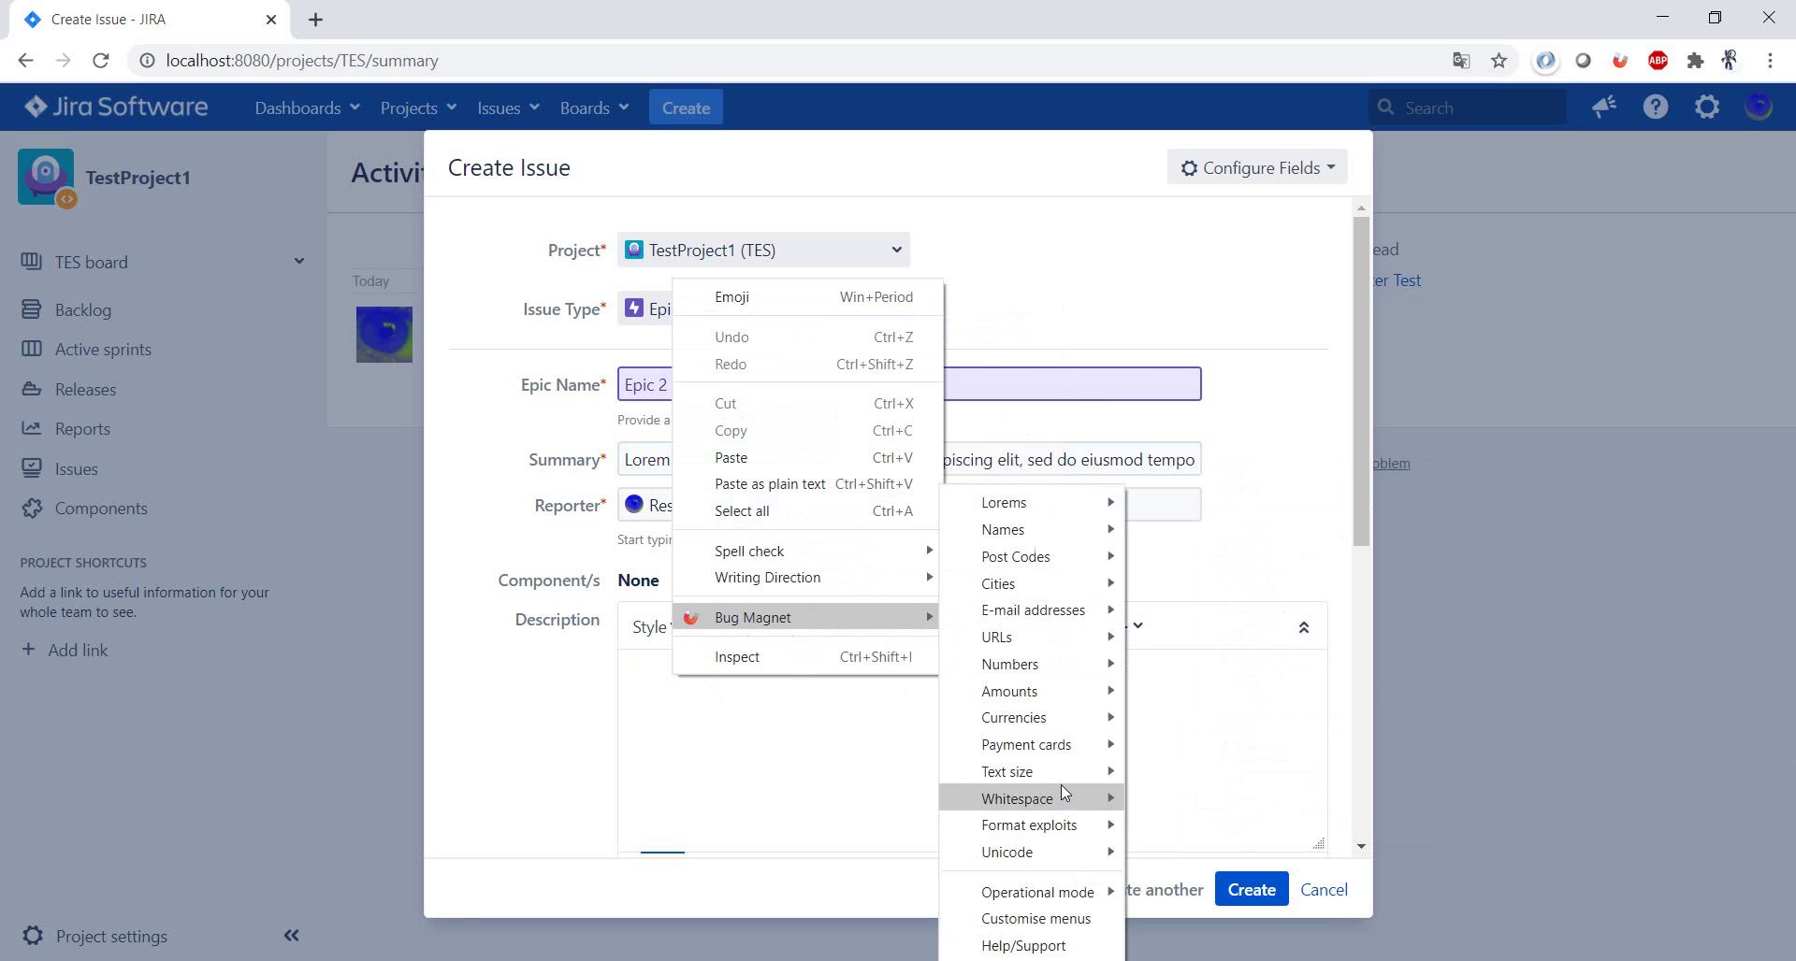
mouse_move(1063, 766)
mouse_move(1216, 780)
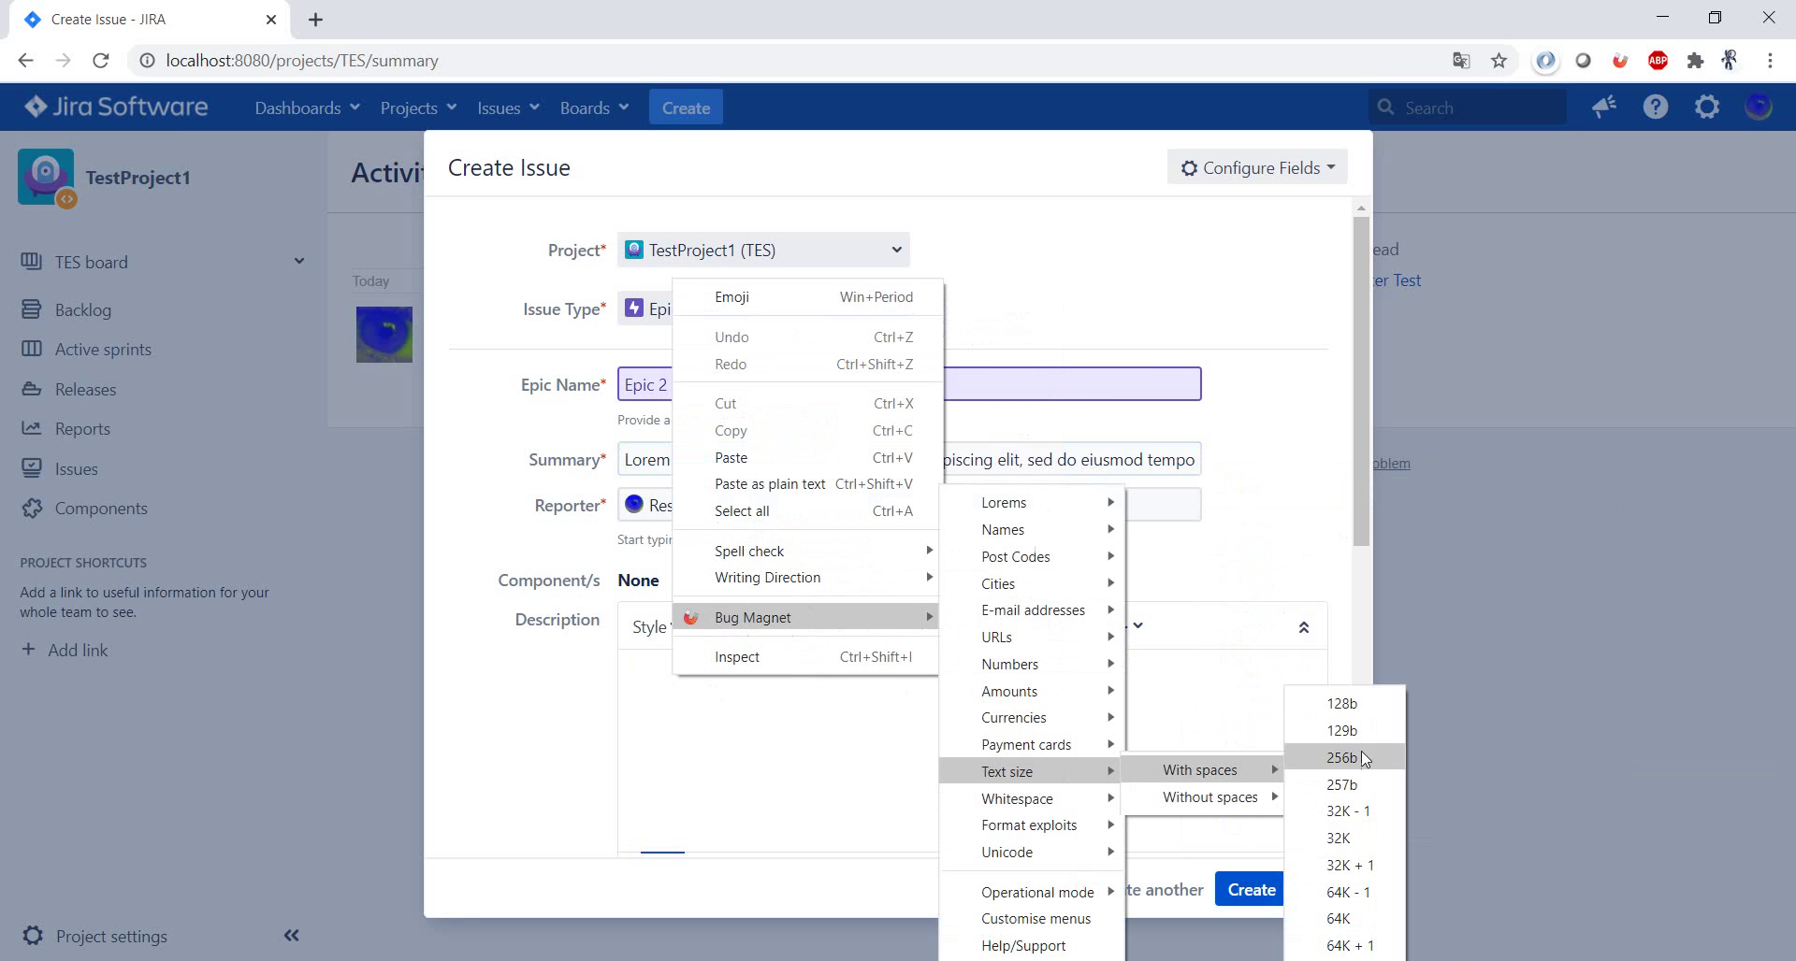
click(1344, 703)
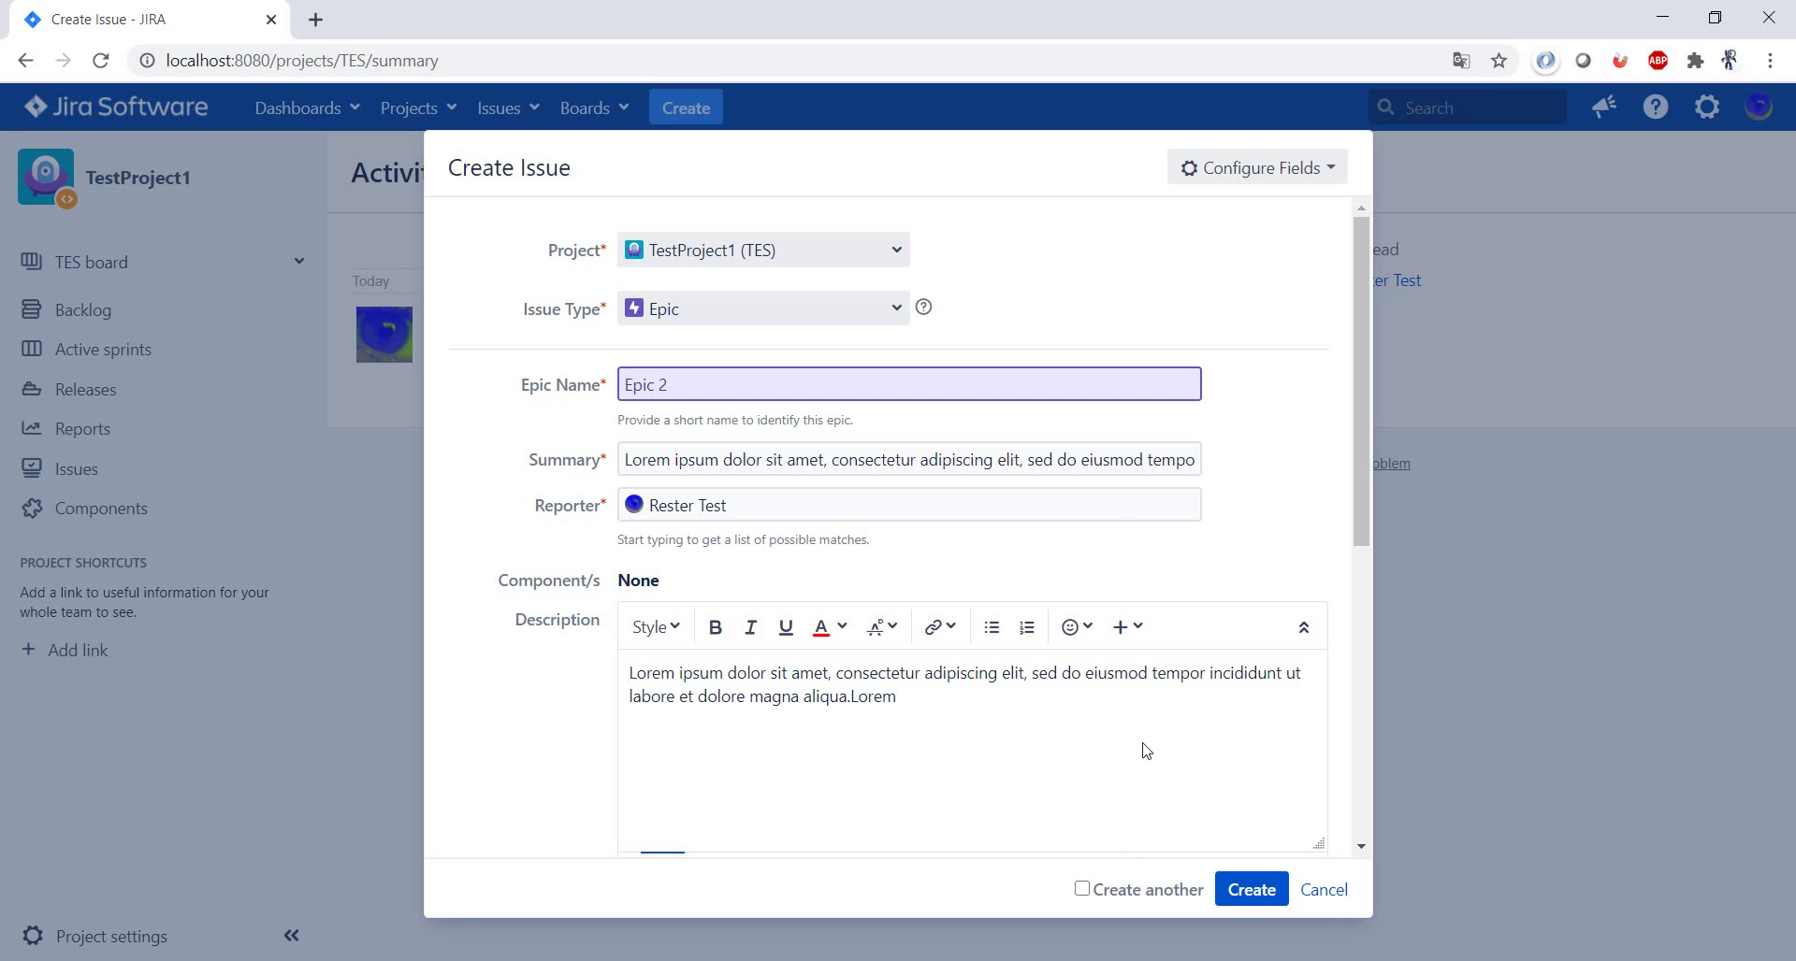
- Try to create Epic 2 with the full Lorem ipsum summary and the remaining fields at their defaults
scroll(1159, 739, down, 5)
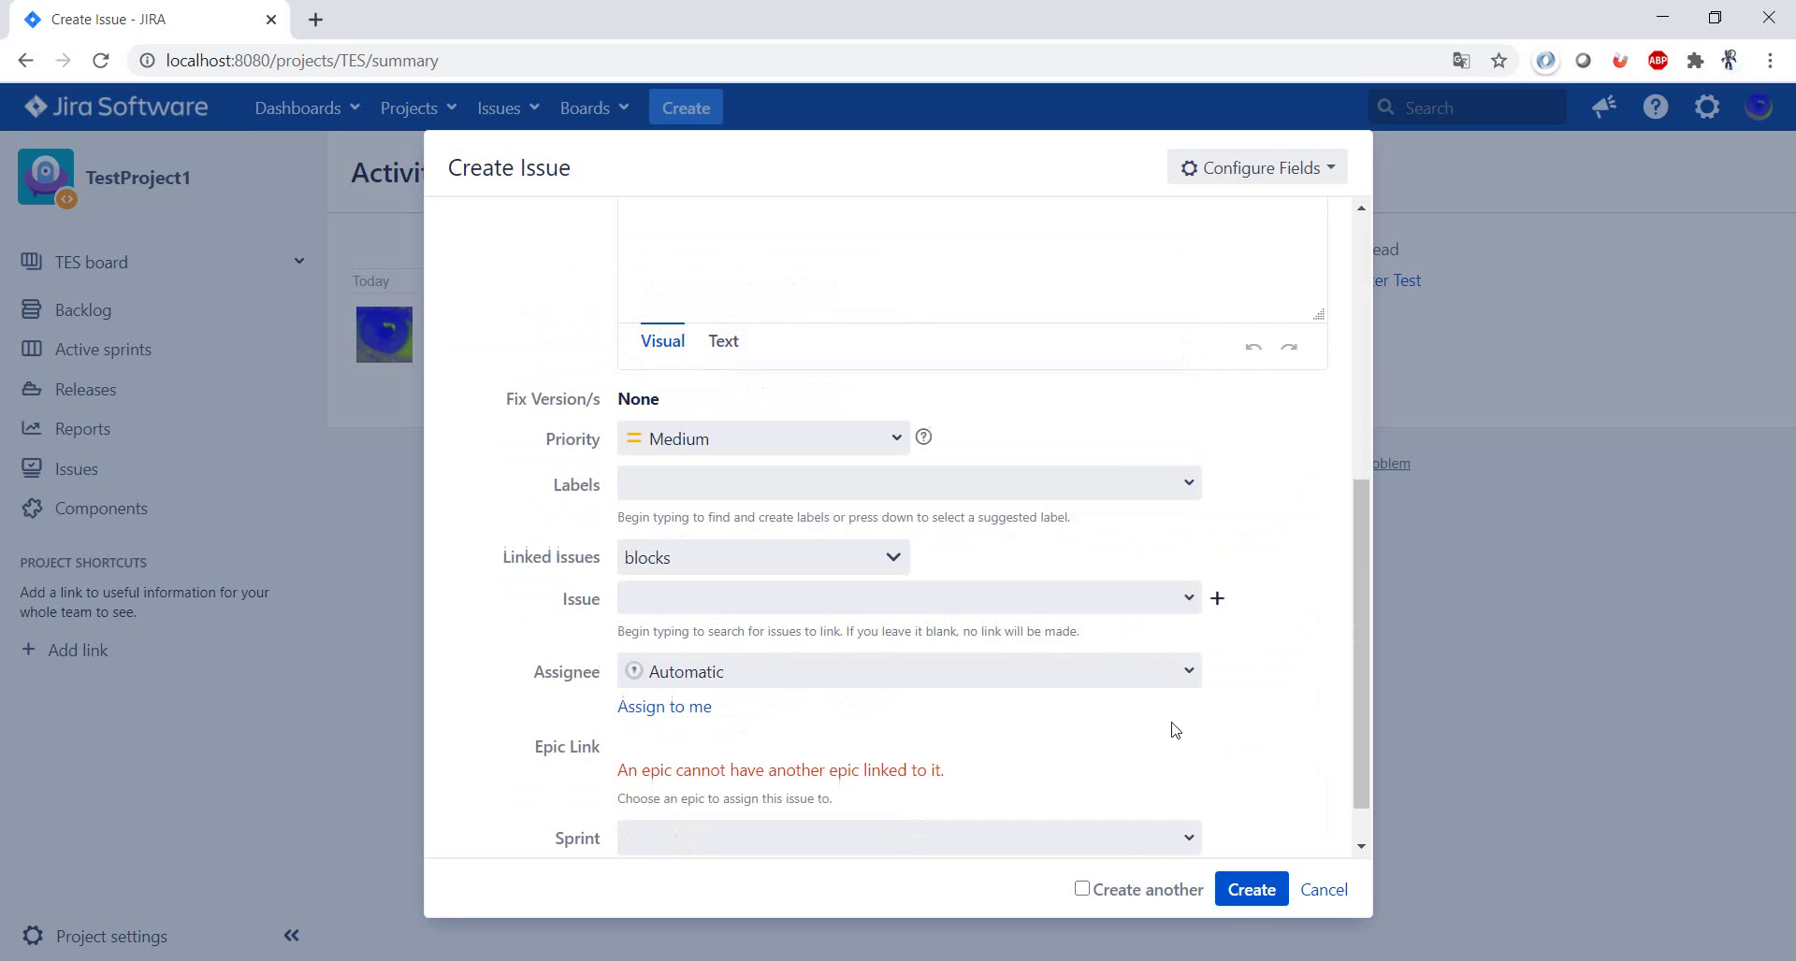
scroll(1258, 703, up, 6)
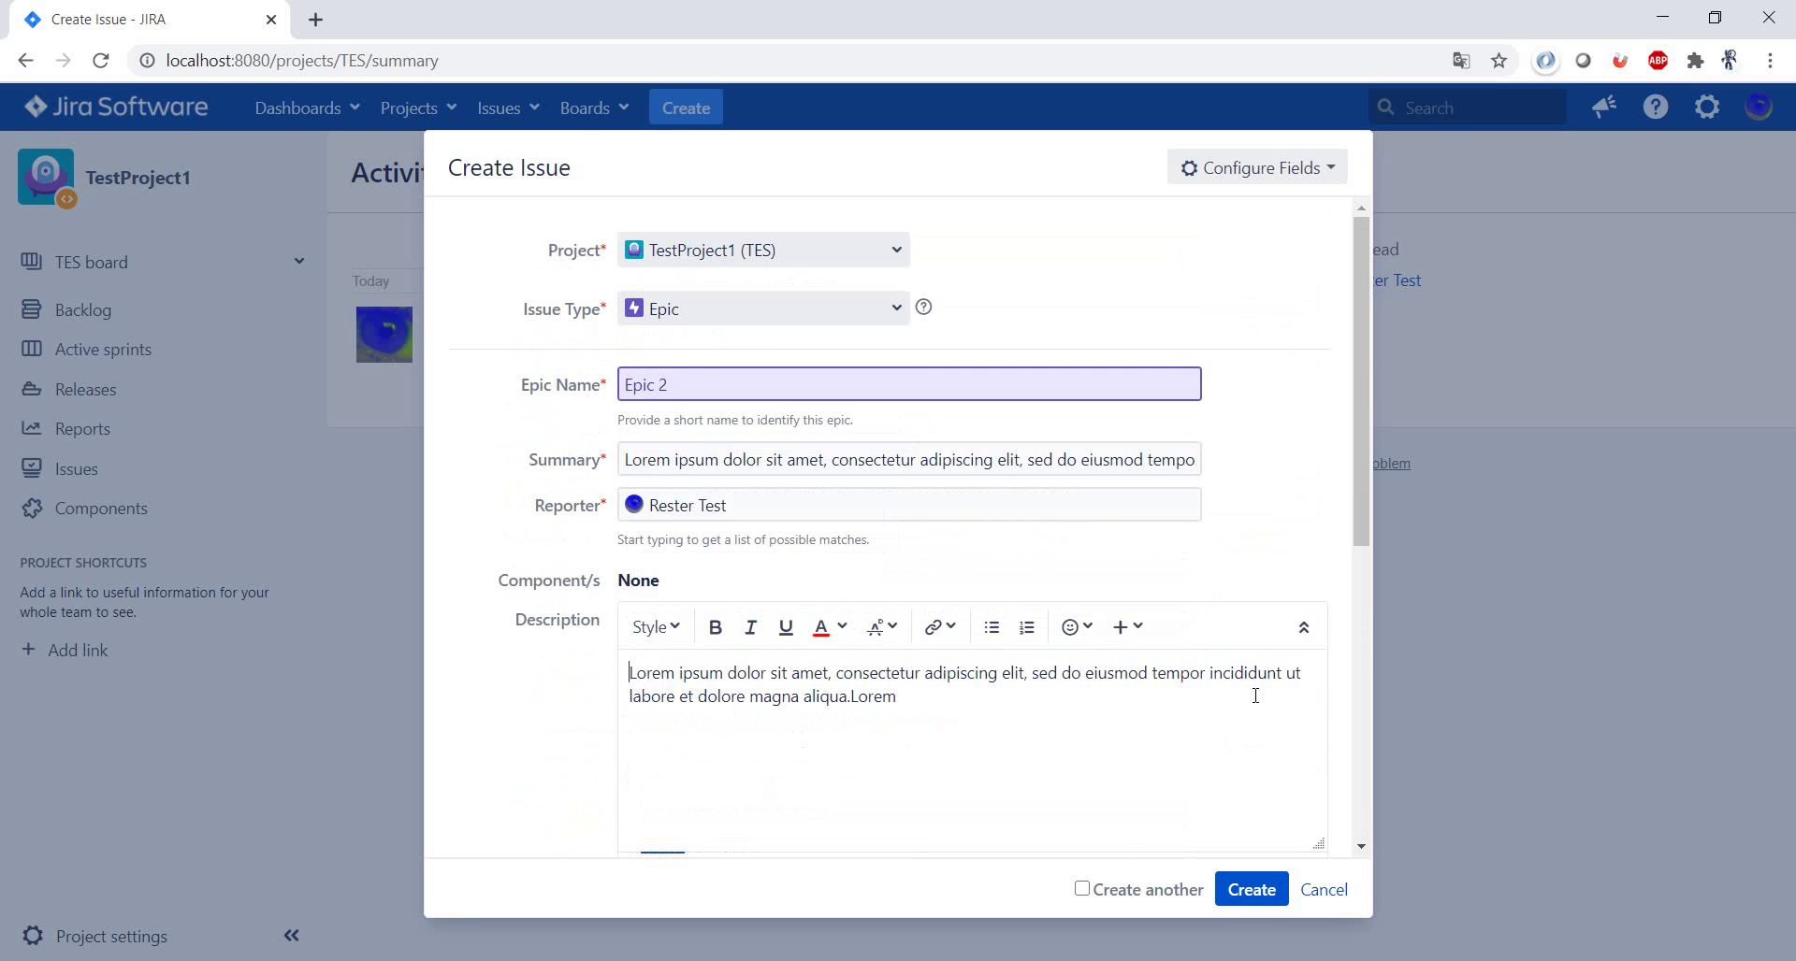
scroll(1256, 698, down, 6)
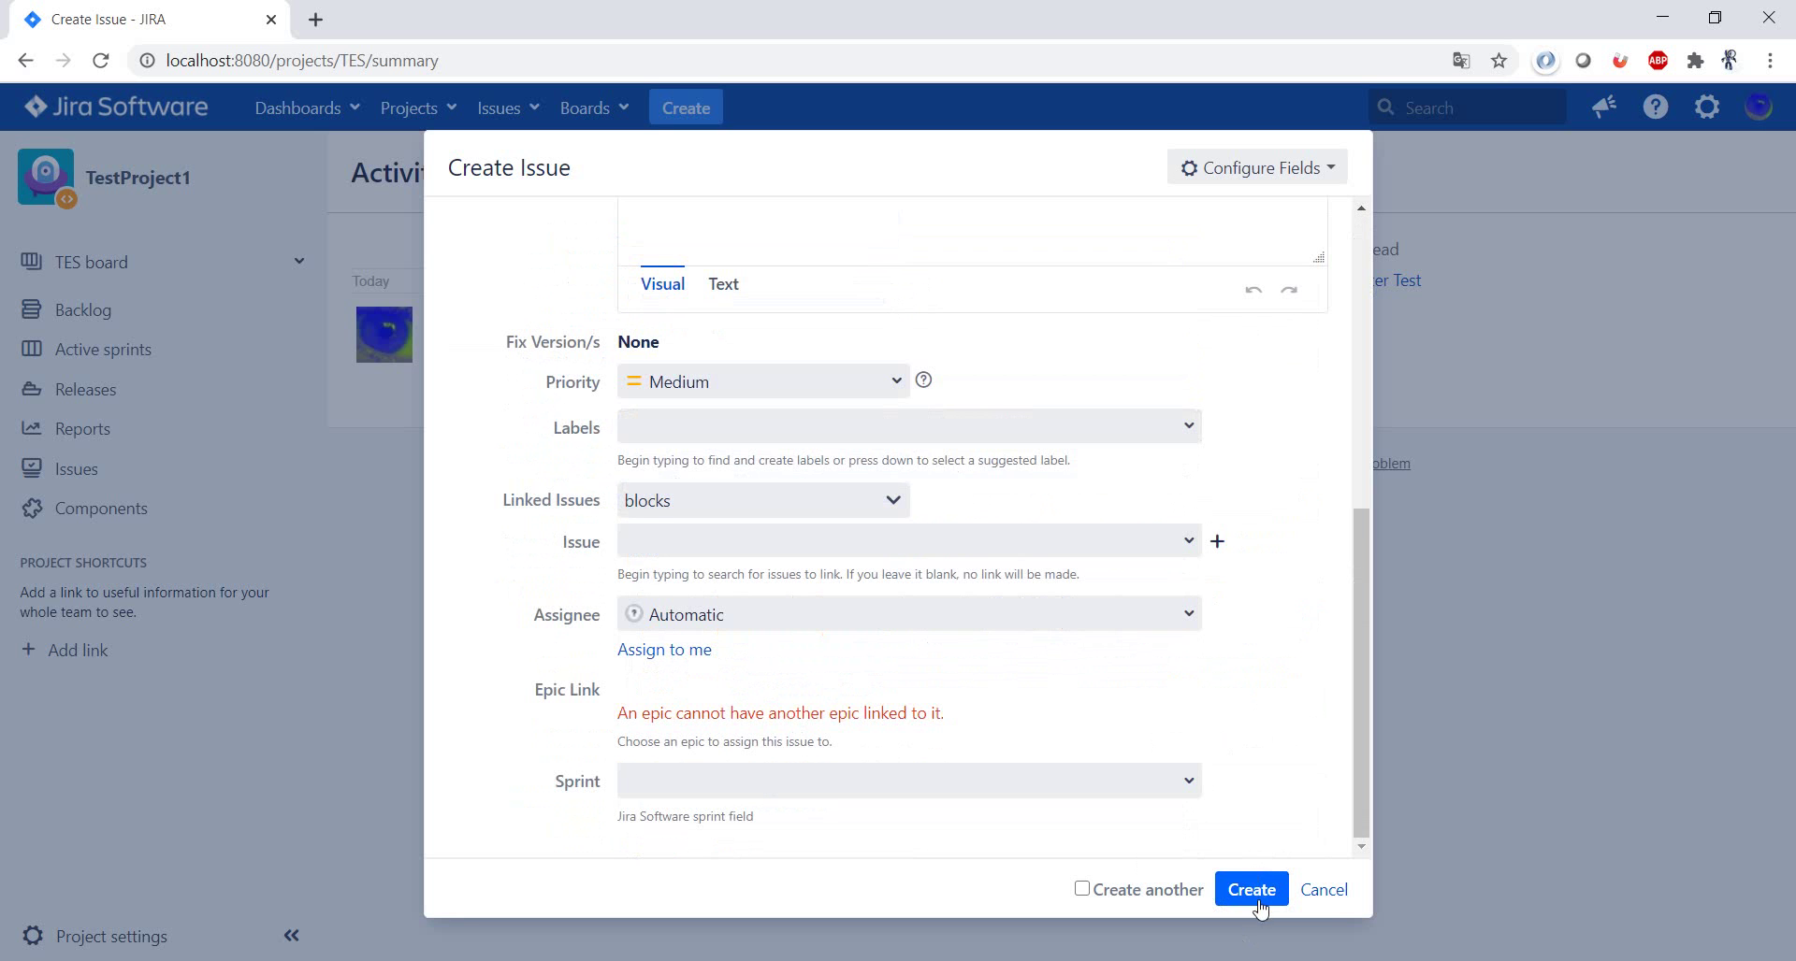
click(1252, 890)
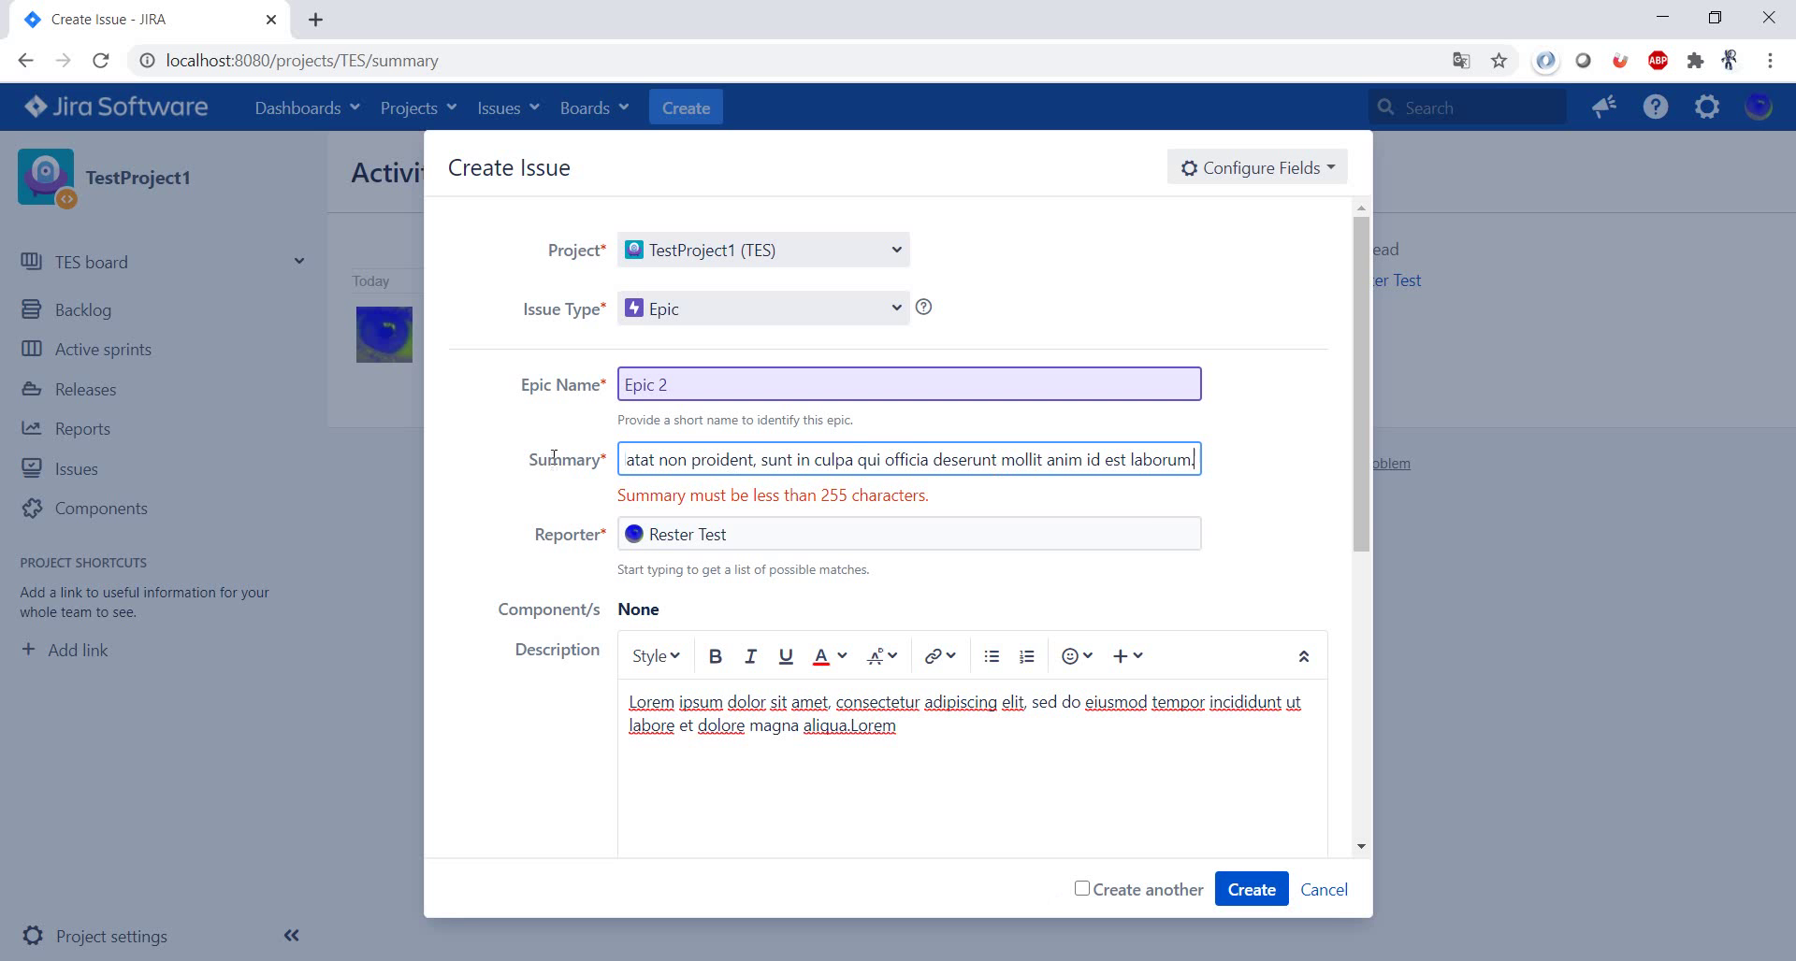
- Shorten the summary of Epic 2 so that it ends after "commodo consequat." and create the issue
drag(809, 459, 1552, 493)
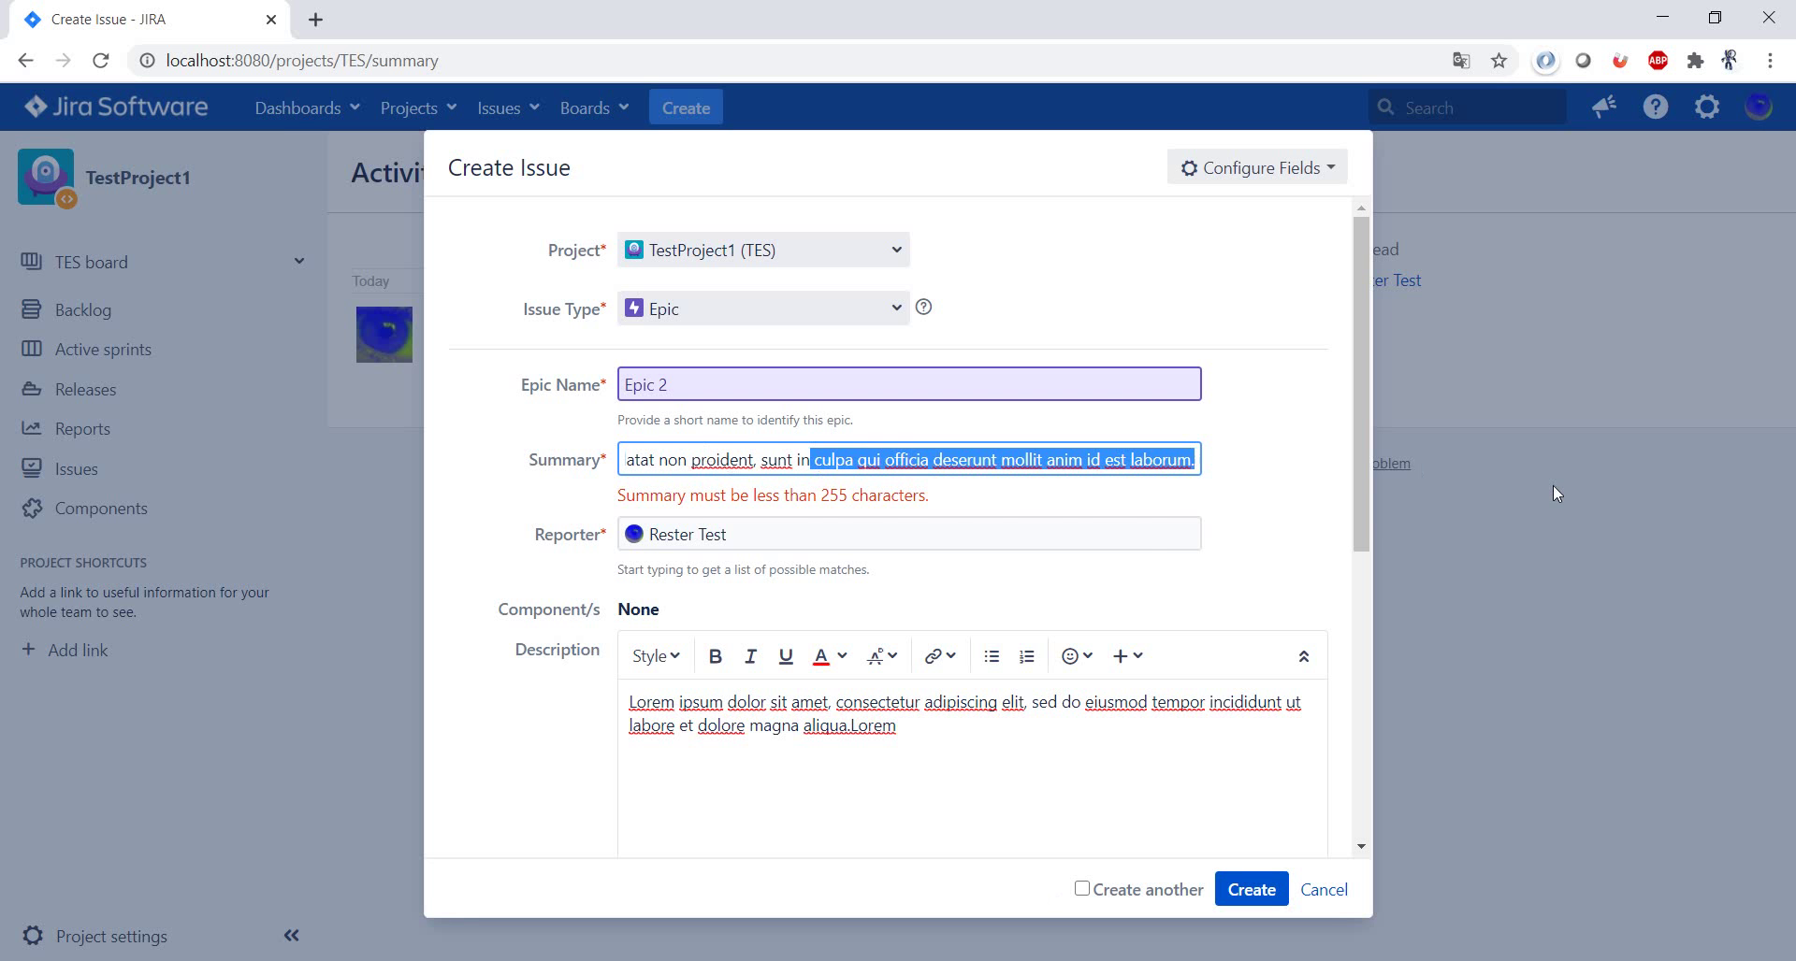
key(BackSpace)
key(BackSpace)
key(BackSpace)
key(BackSpace)
key(BackSpace)
key(BackSpace)
key(BackSpace)
key(BackSpace)
key(BackSpace)
key(BackSpace)
key(BackSpace)
key(BackSpace)
key(BackSpace)
key(BackSpace)
key(BackSpace)
key(BackSpace)
key(BackSpace)
key(BackSpace)
key(BackSpace)
key(BackSpace)
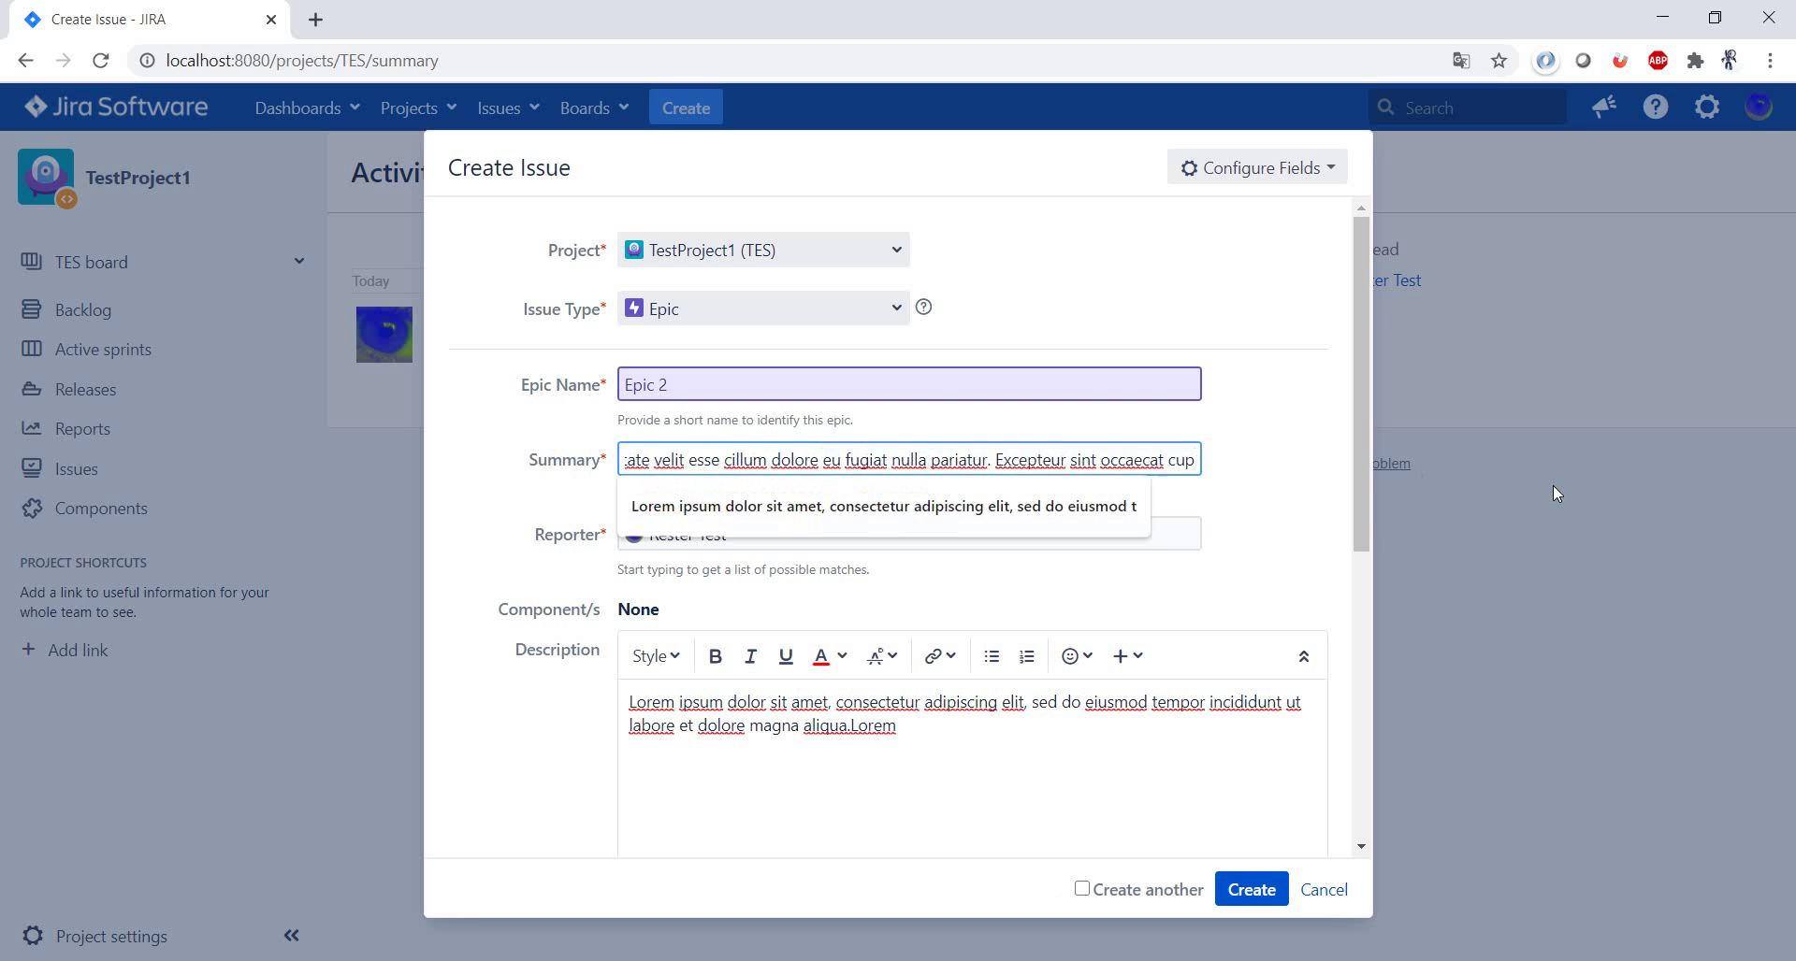
key(BackSpace)
key(BackSpace)
key(BackSpace)
key(BackSpace)
key(BackSpace)
key(BackSpace)
key(BackSpace)
key(BackSpace)
key(BackSpace)
key(BackSpace)
key(BackSpace)
key(BackSpace)
key(BackSpace)
key(BackSpace)
key(BackSpace)
key(BackSpace)
key(BackSpace)
key(BackSpace)
key(BackSpace)
key(BackSpace)
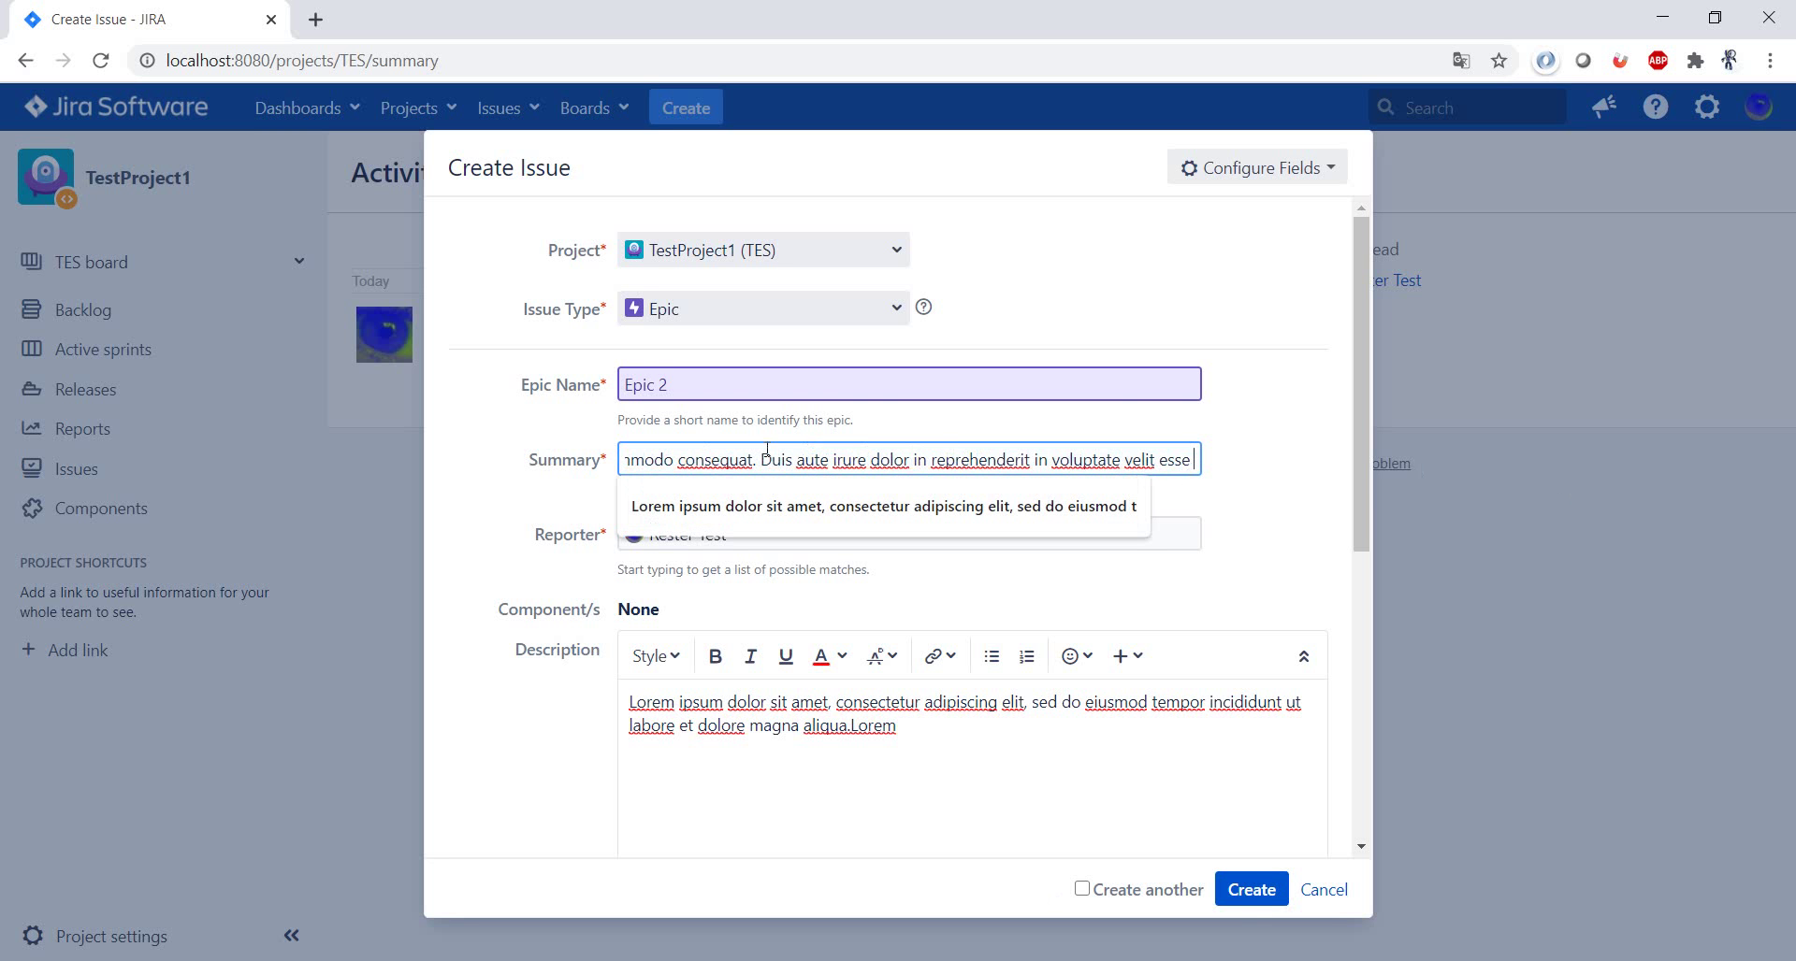
drag(760, 459, 1709, 458)
key(BackSpace)
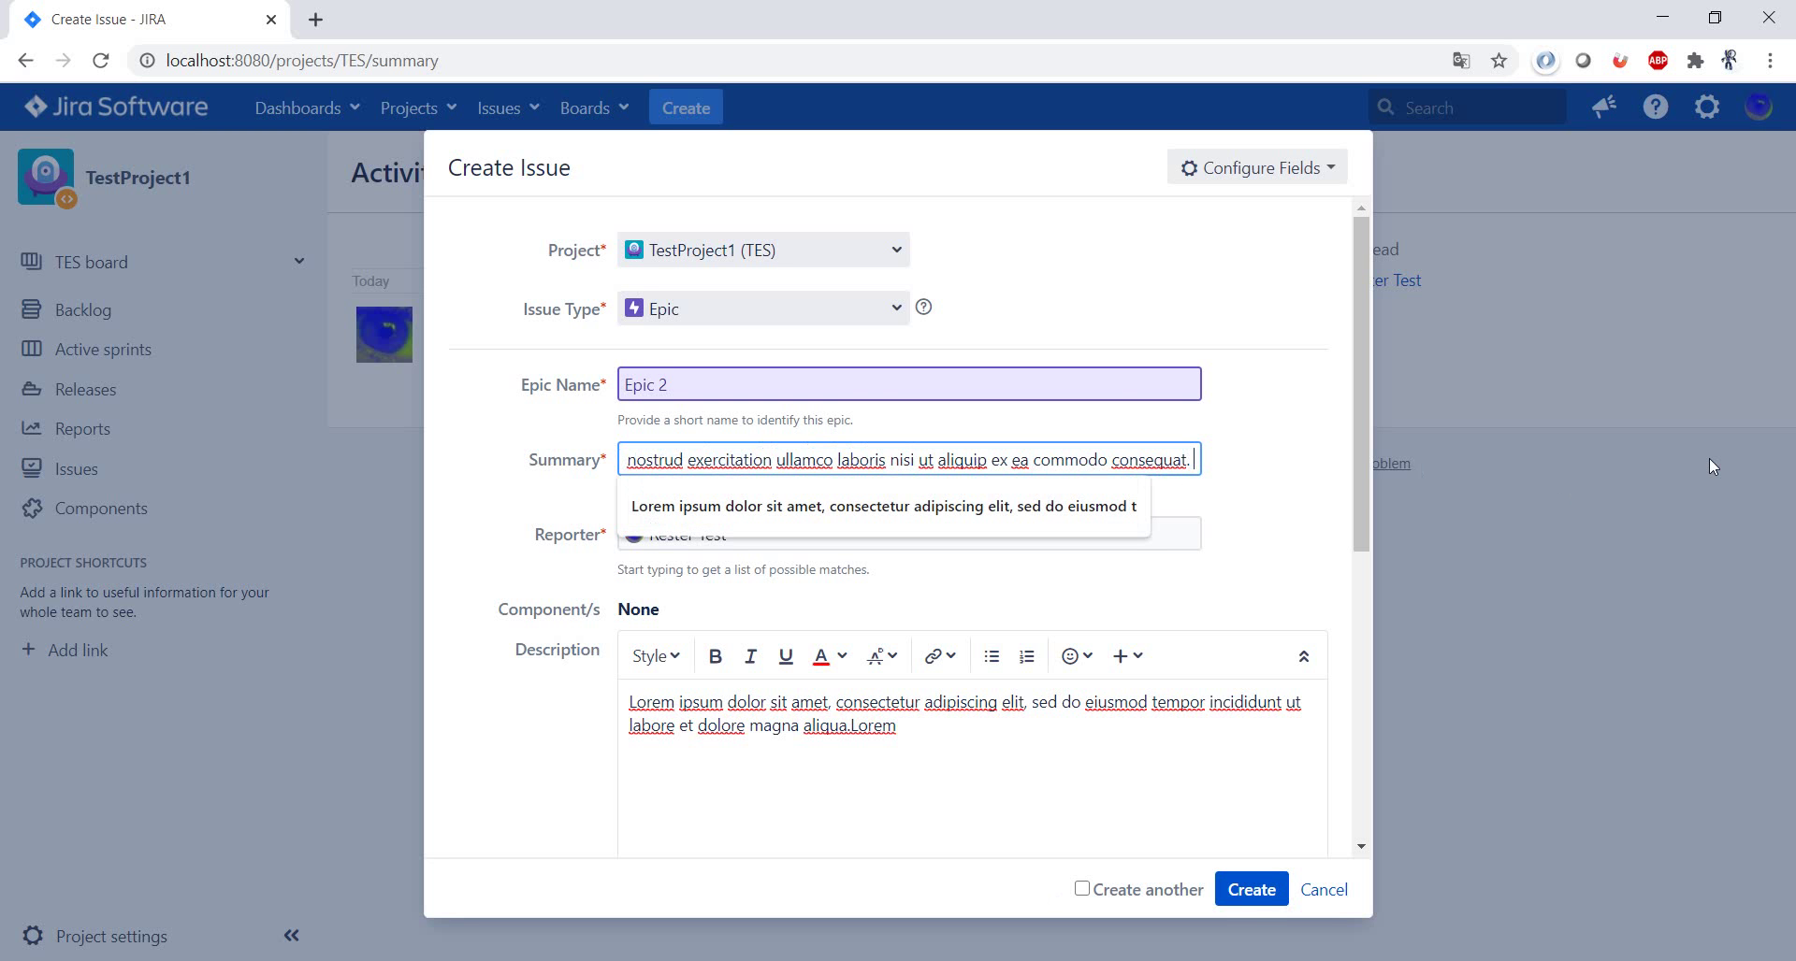
click(1251, 893)
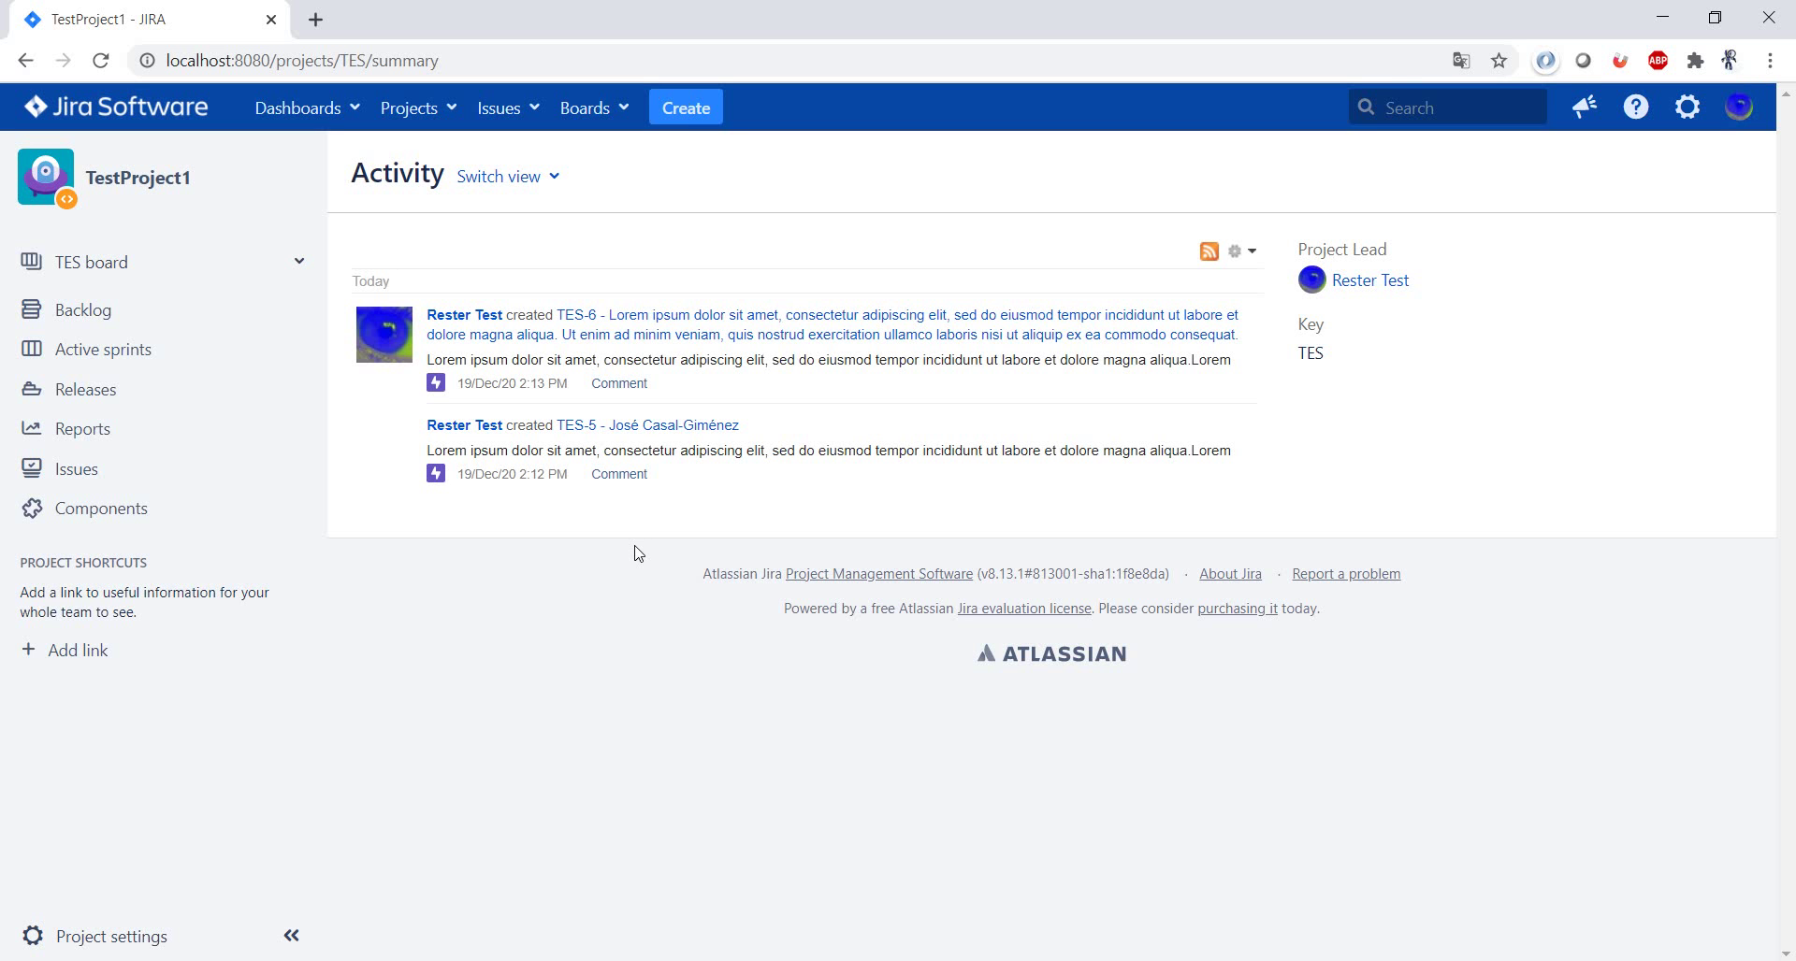
- Look up the shortcut for creating an issue in Jira's keyboard shortcuts help and close the help
key(question)
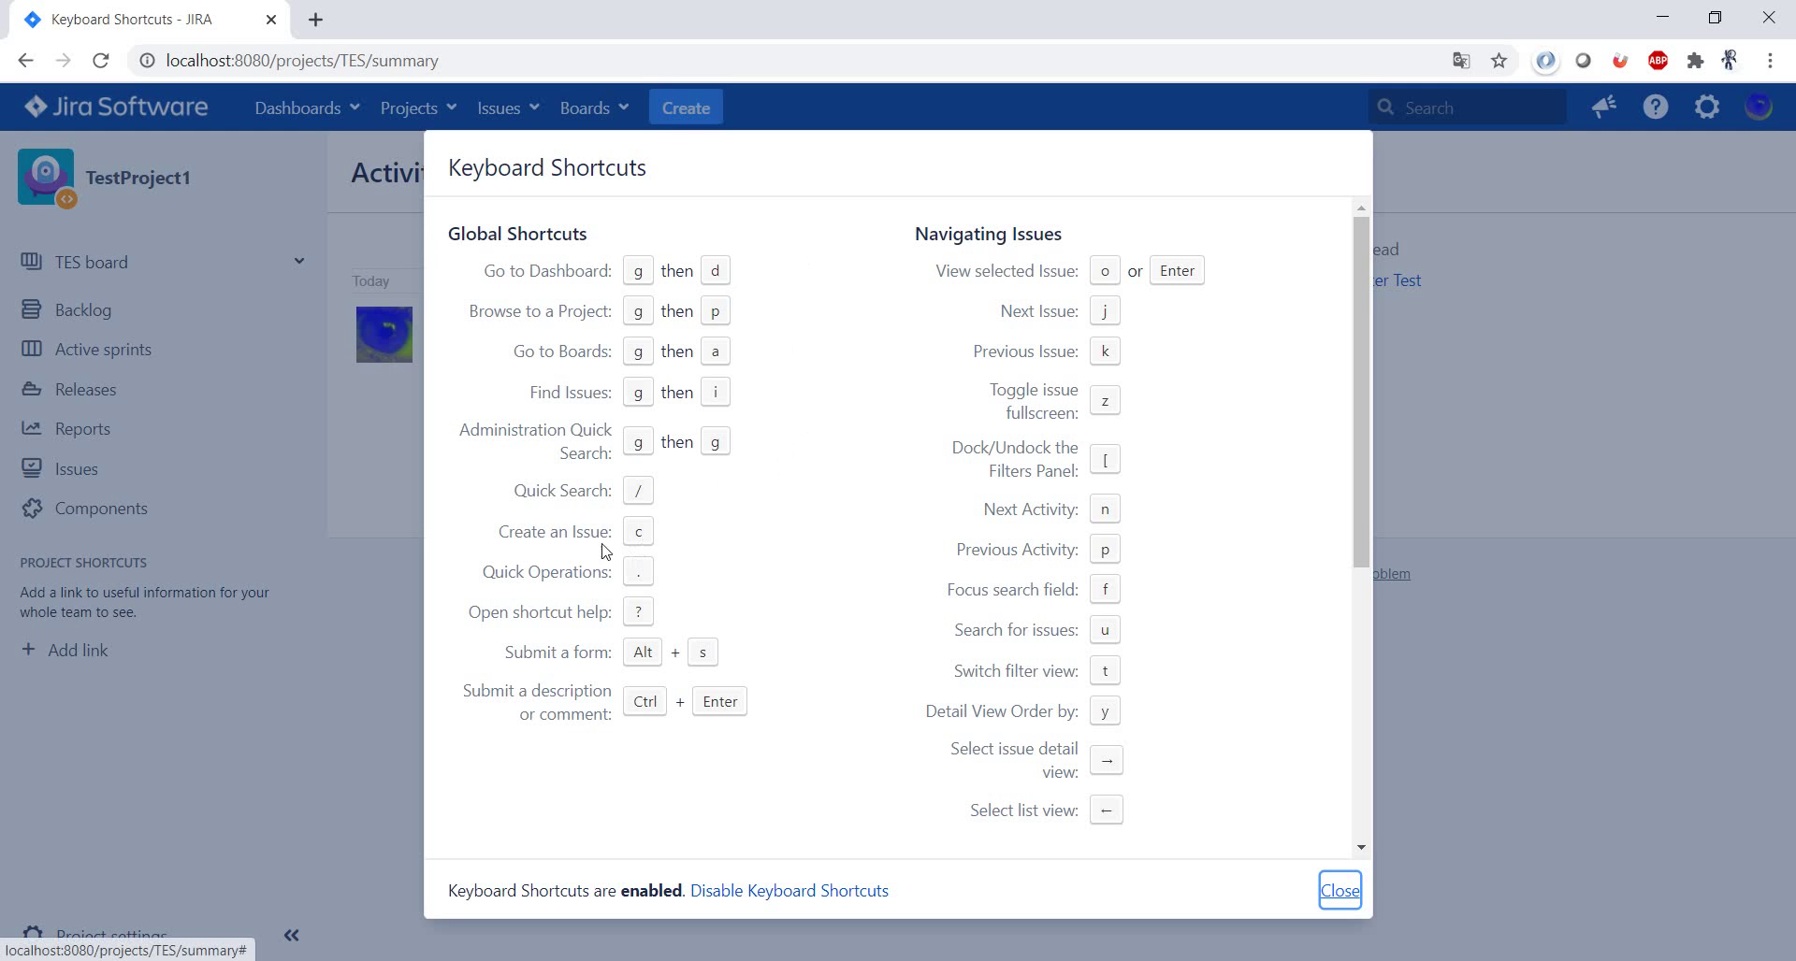
drag(499, 533, 661, 525)
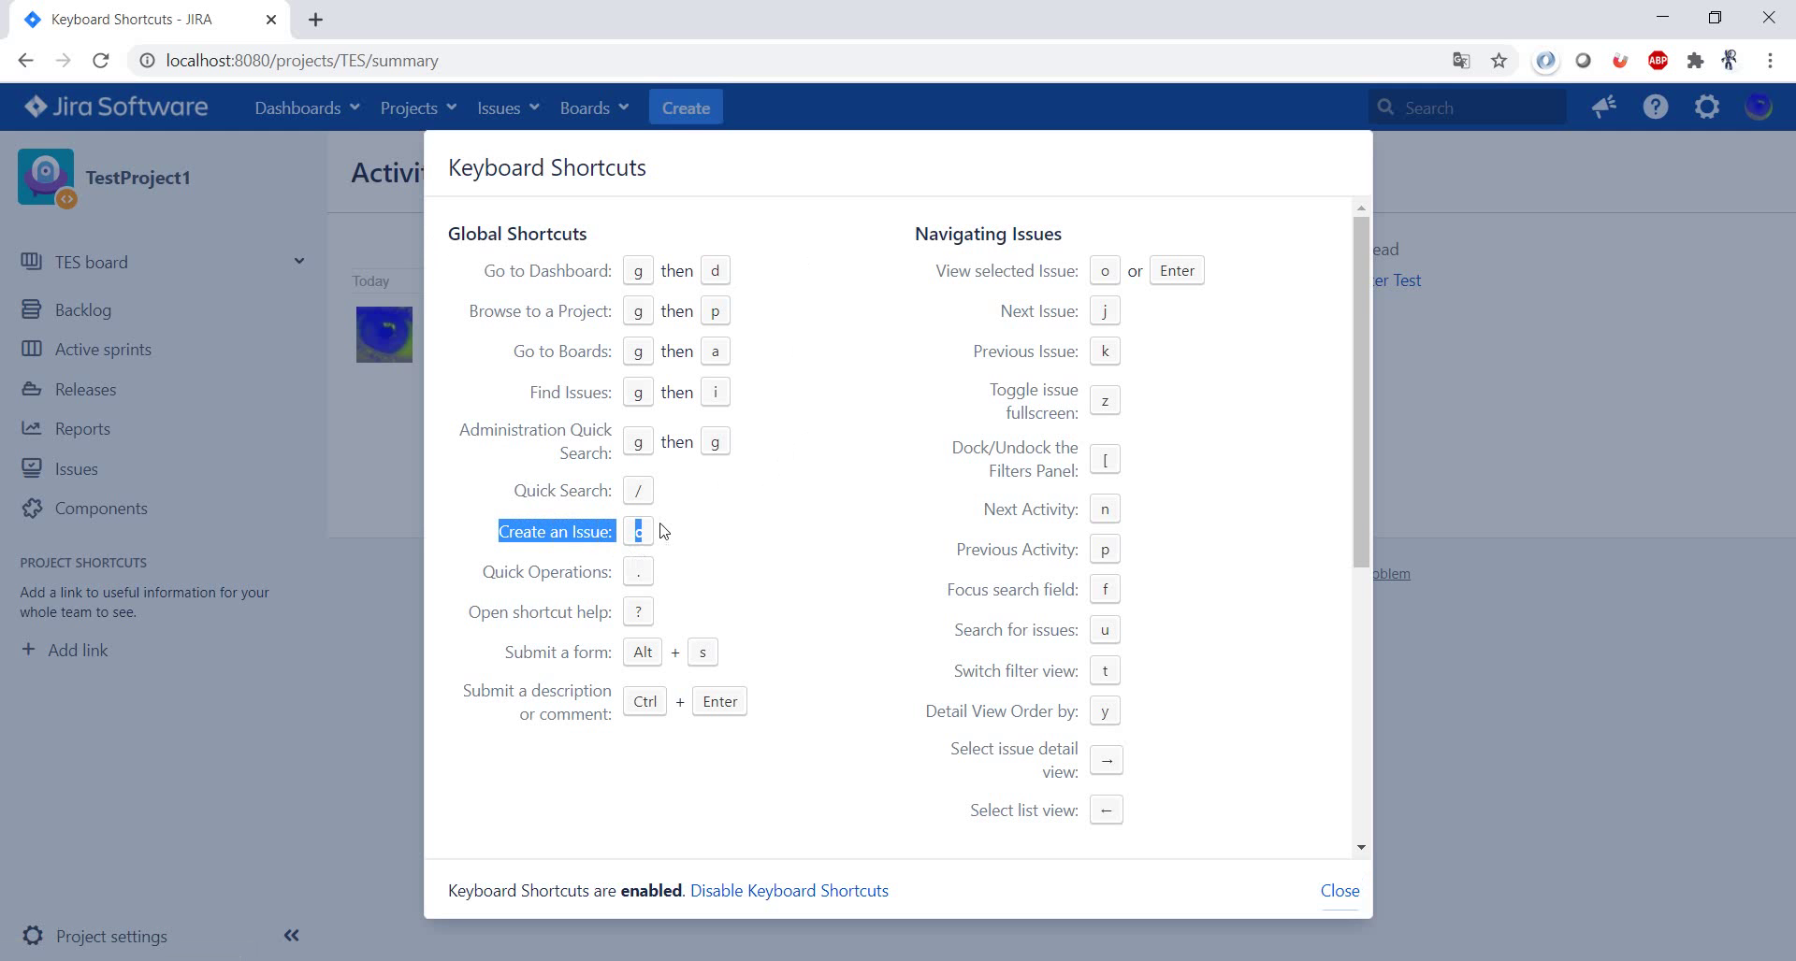
click(787, 533)
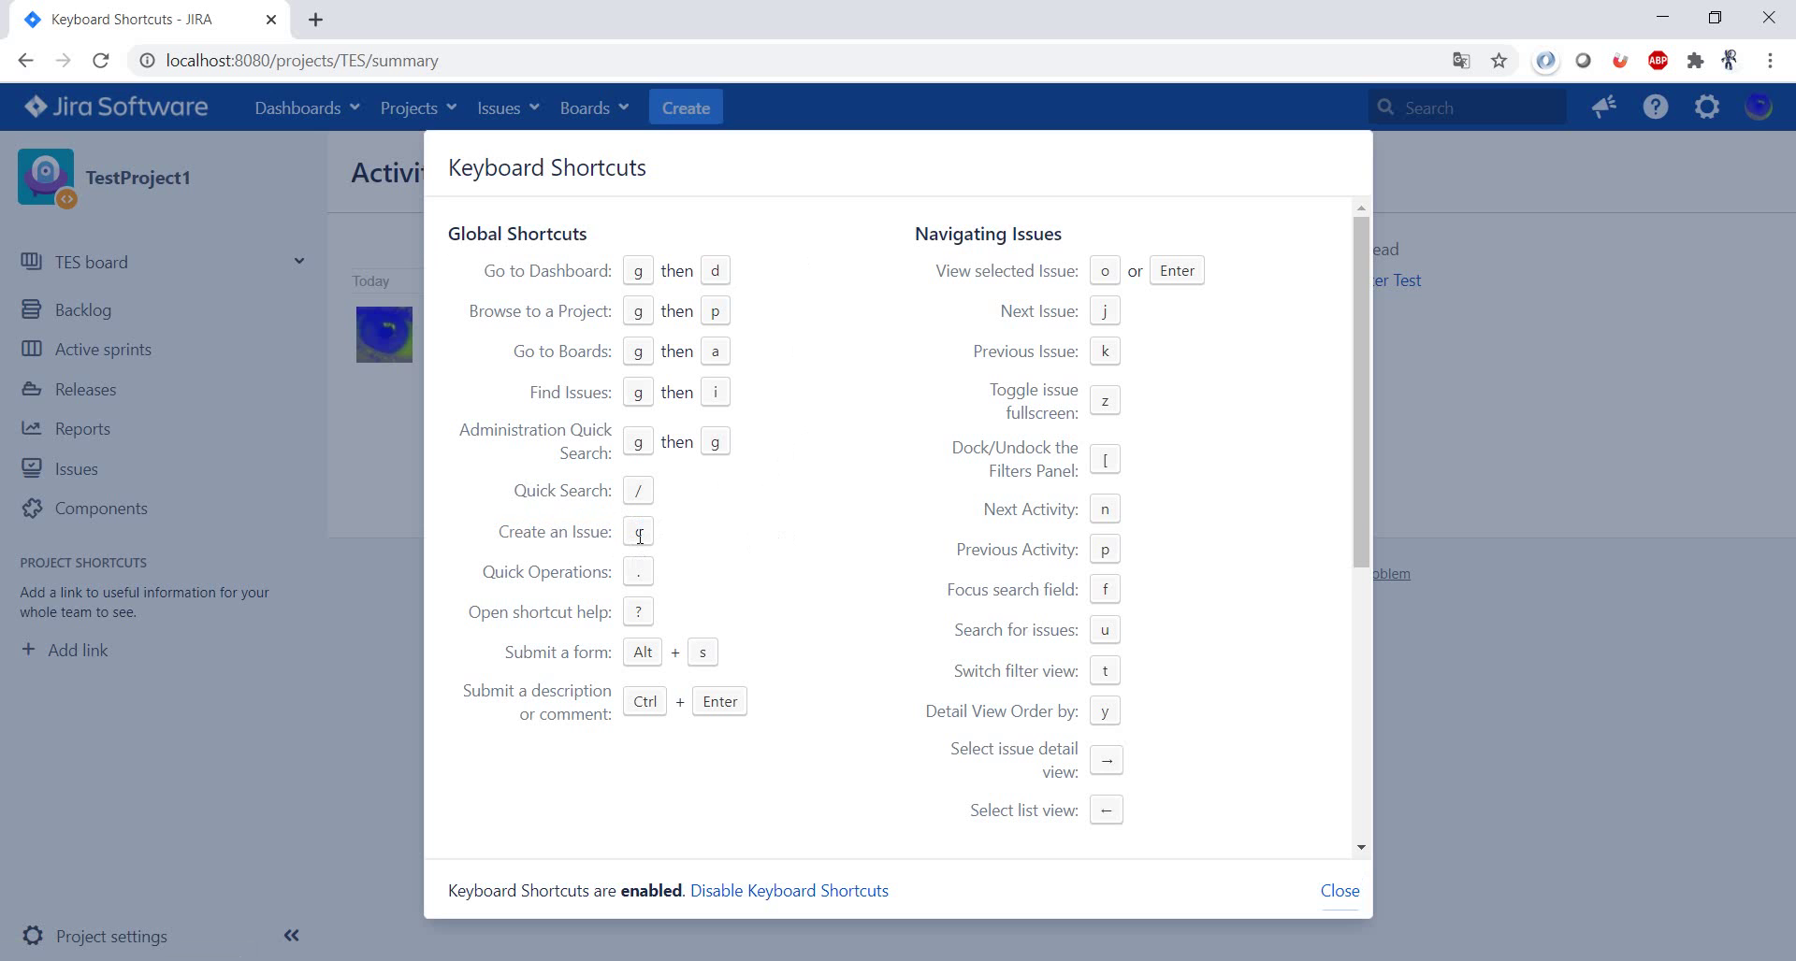
click(1339, 892)
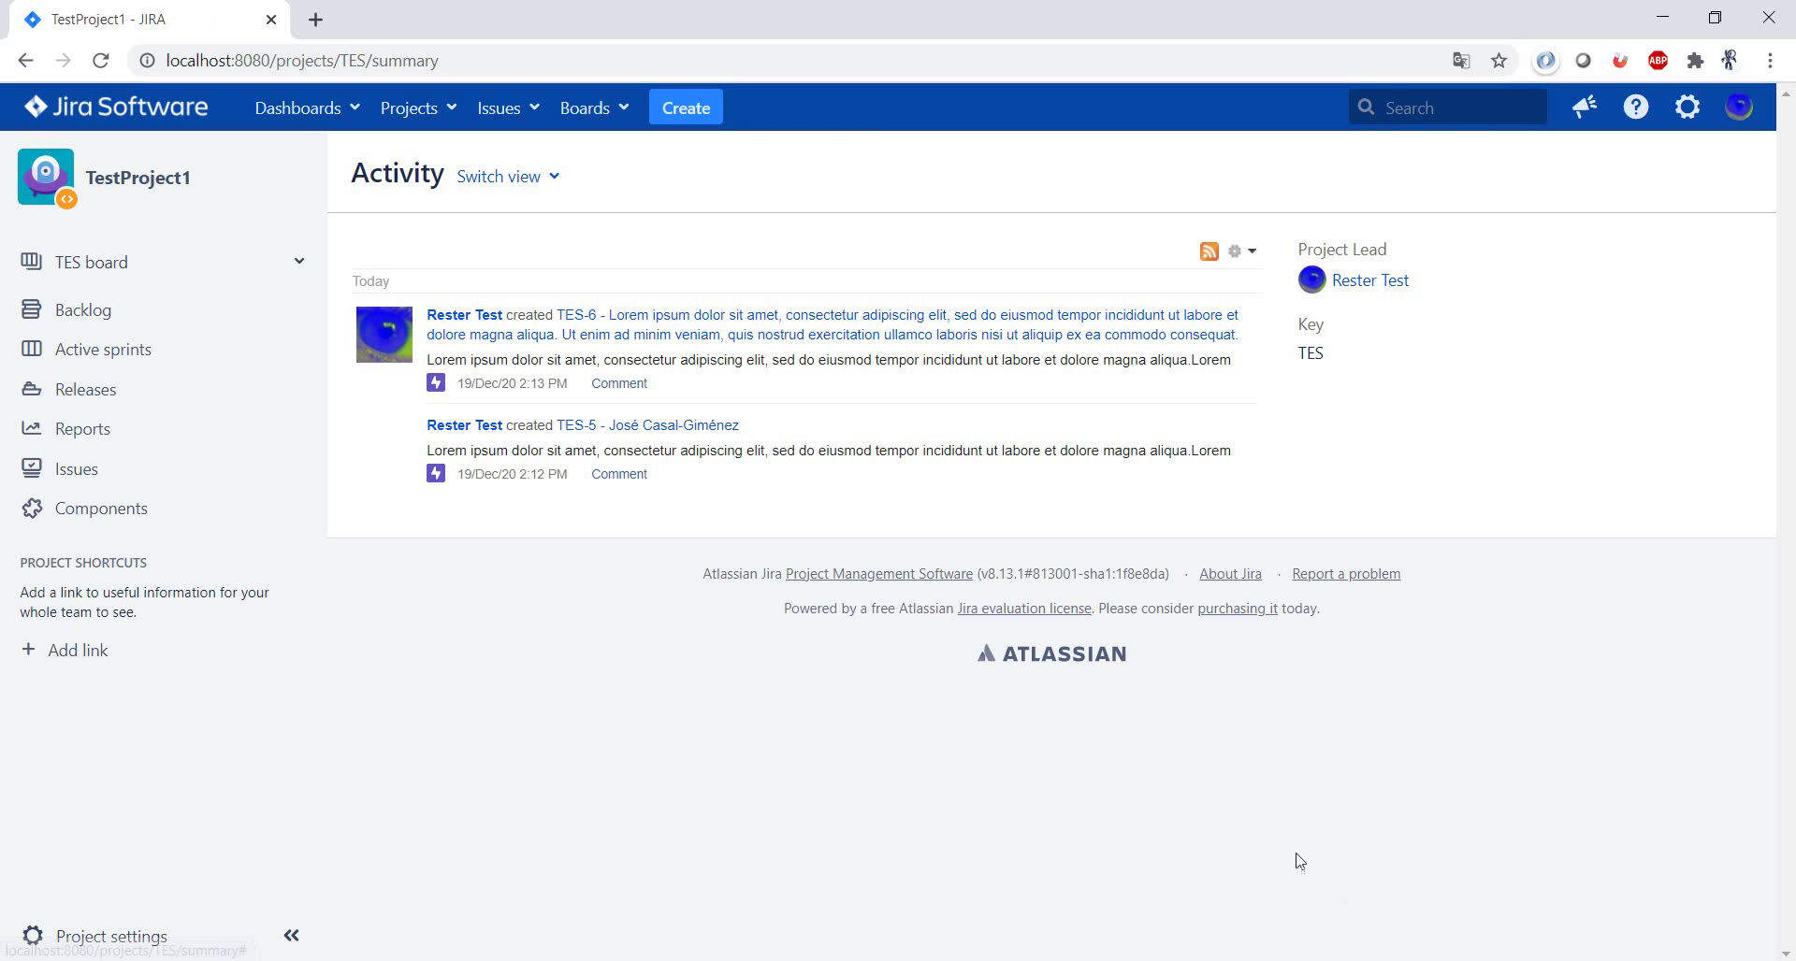
- Start another Epic issue with the epic name "Epic 3" and fill its summary with Bug Magnet's Scandinavian letters city
key(c)
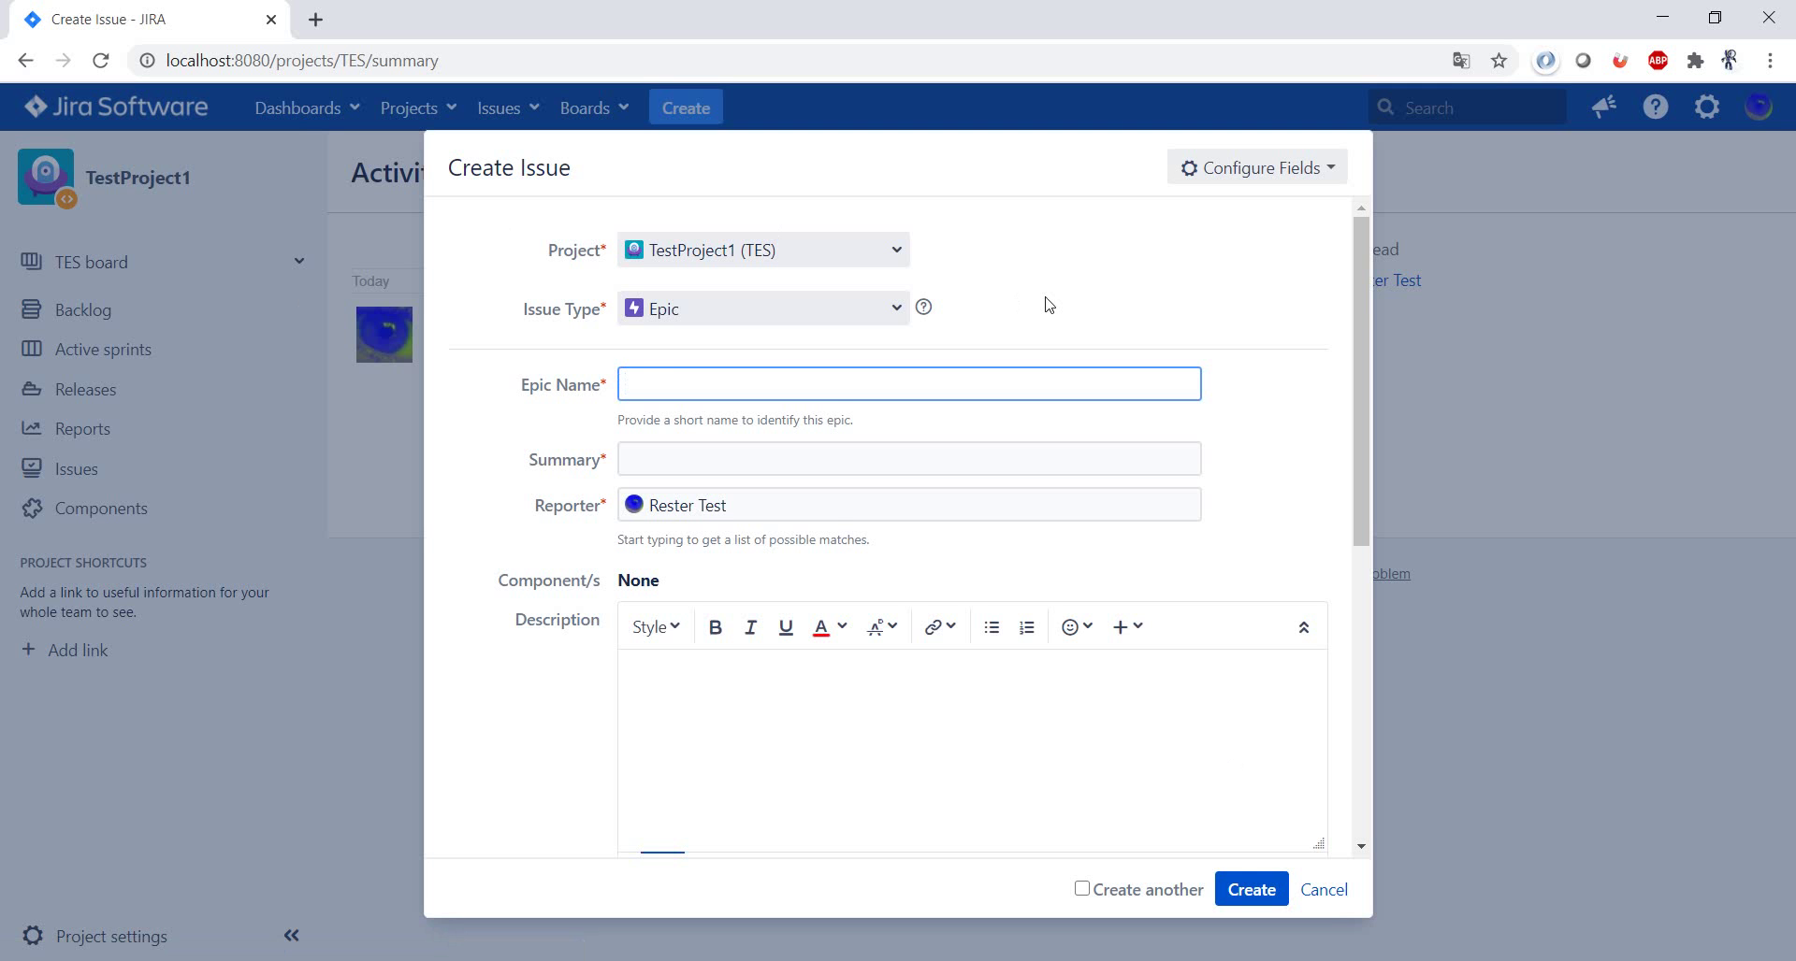
text(Epic 3)
right_click(1180, 462)
mouse_move(1395, 810)
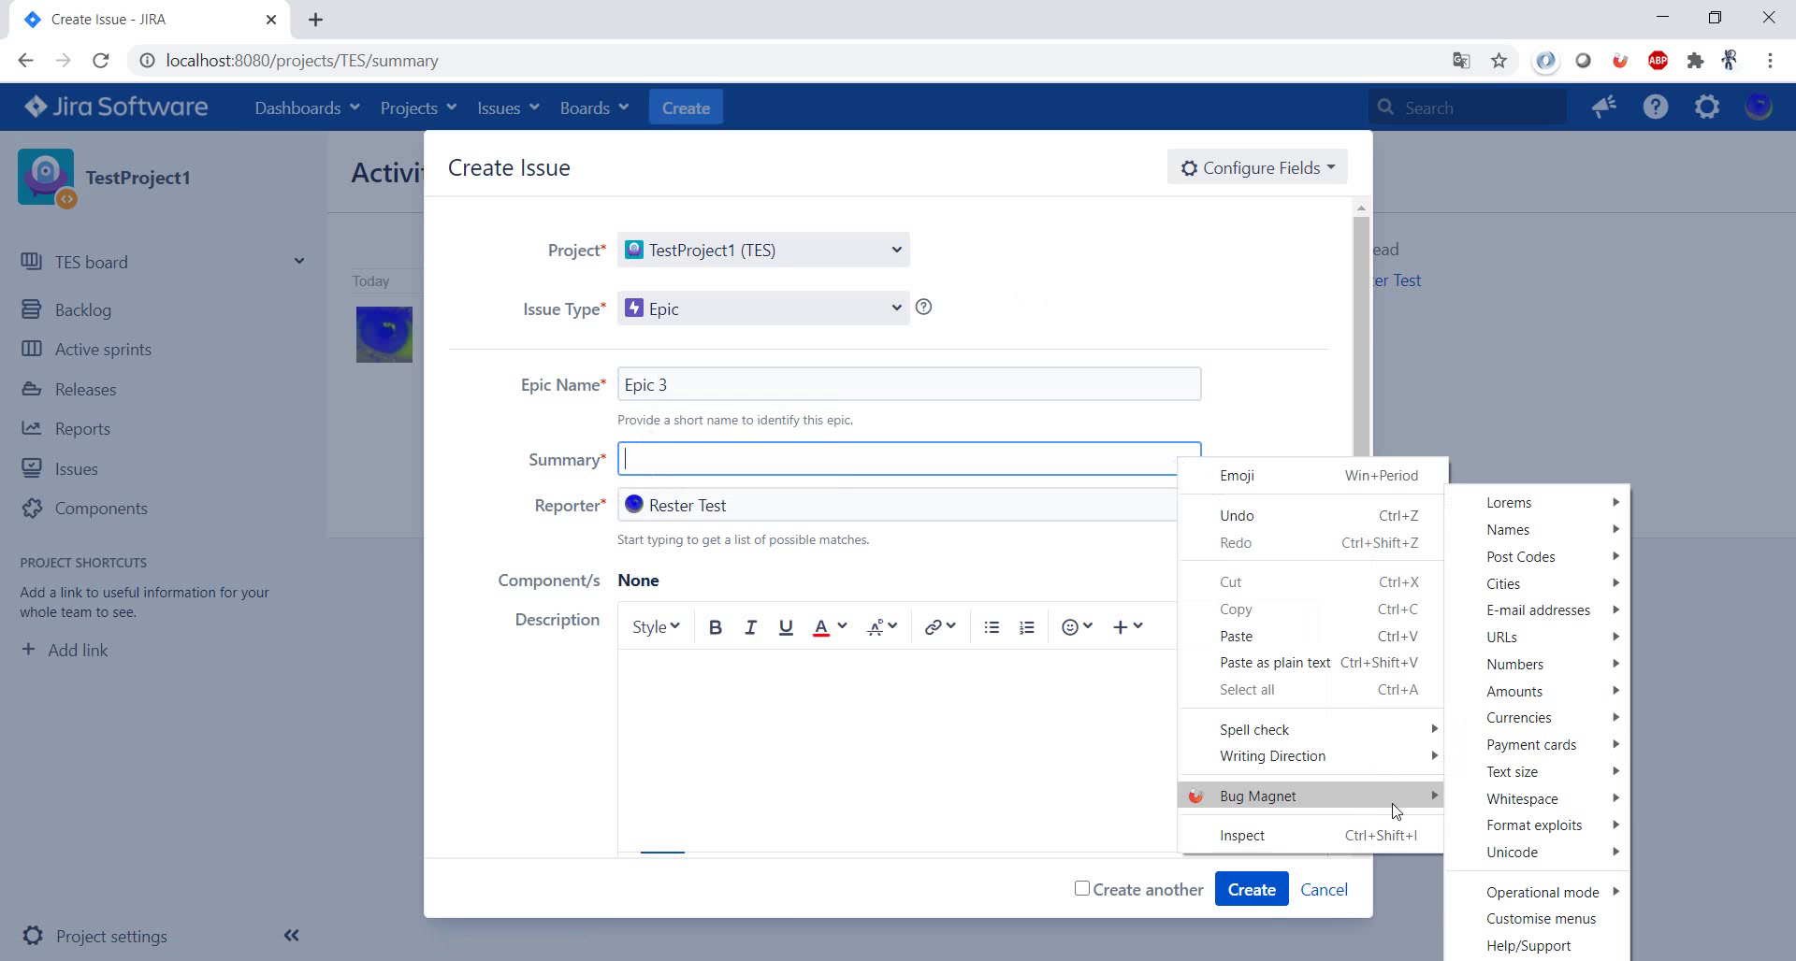
mouse_move(1539, 776)
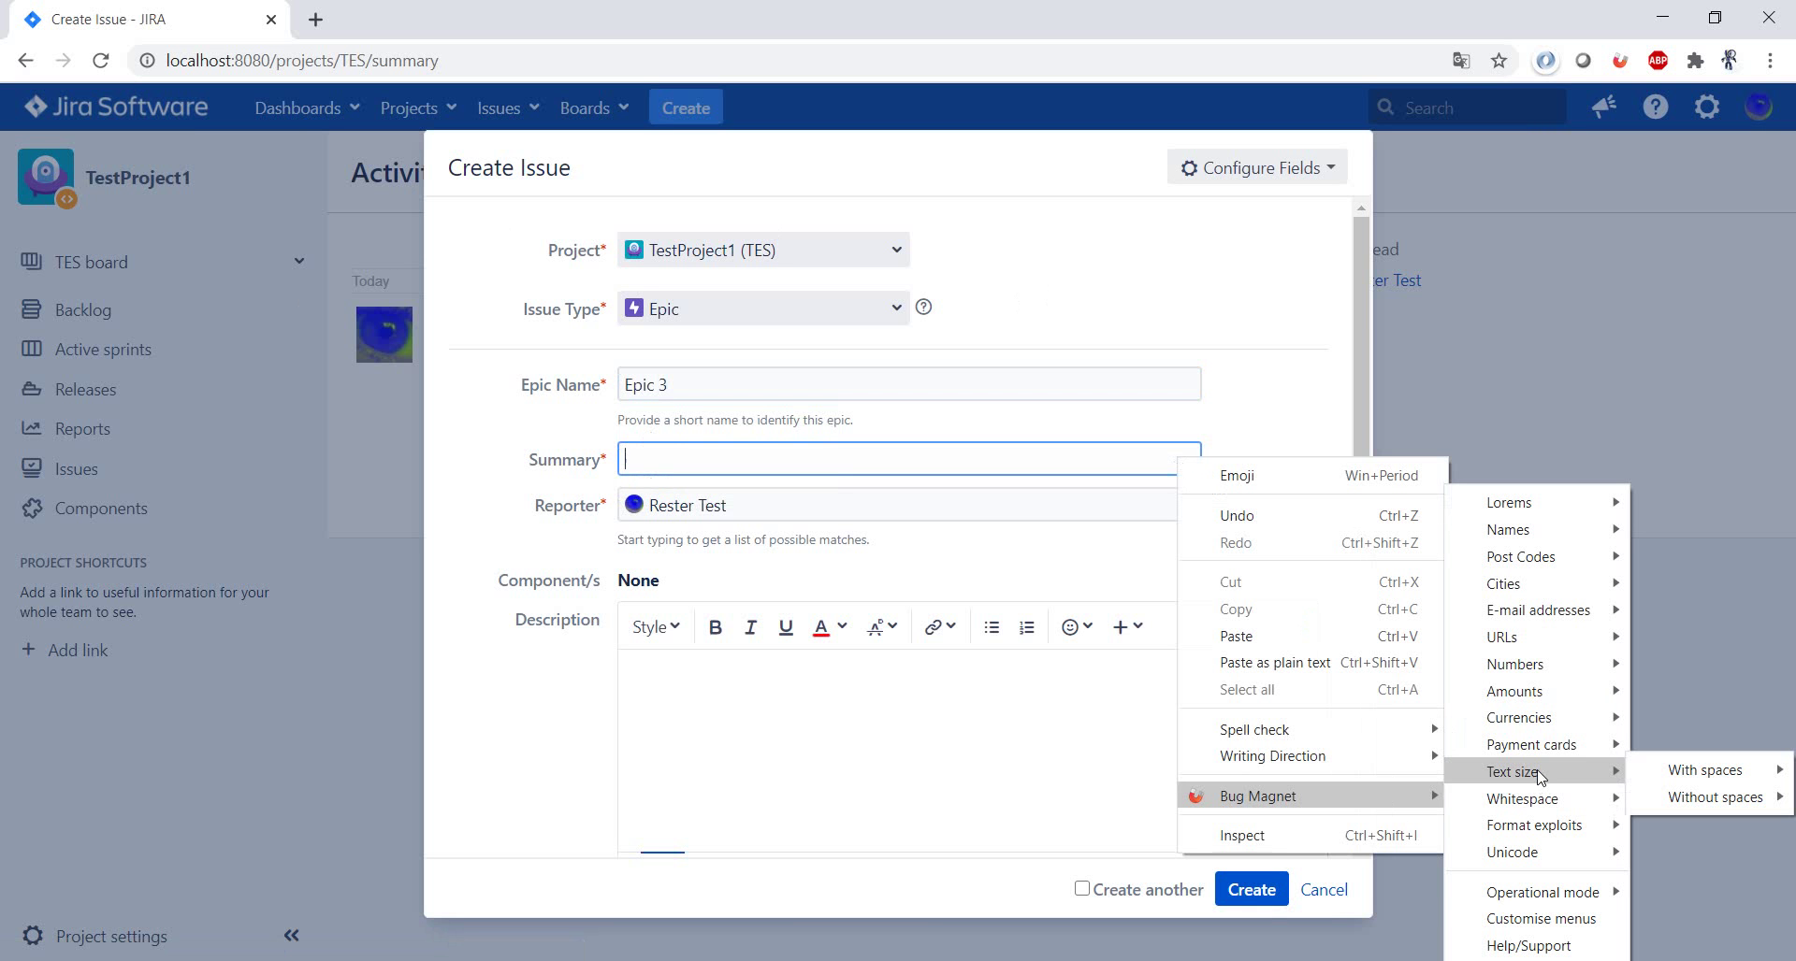
mouse_move(1558, 596)
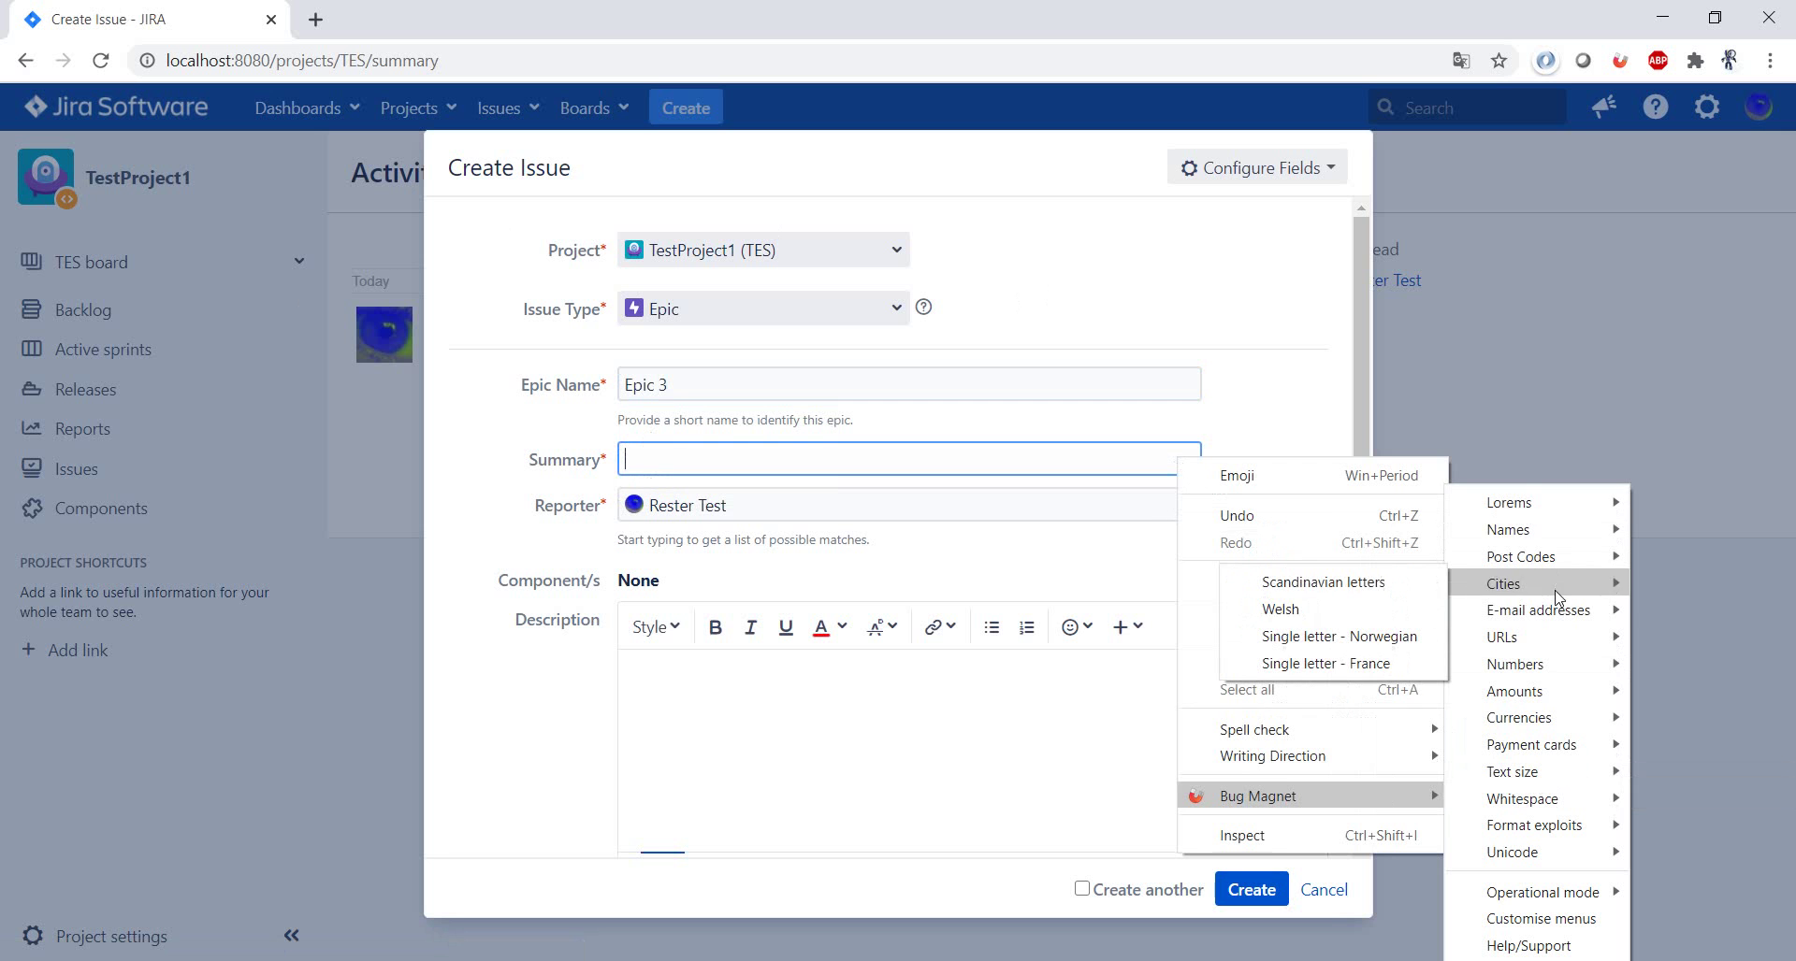
click(1384, 584)
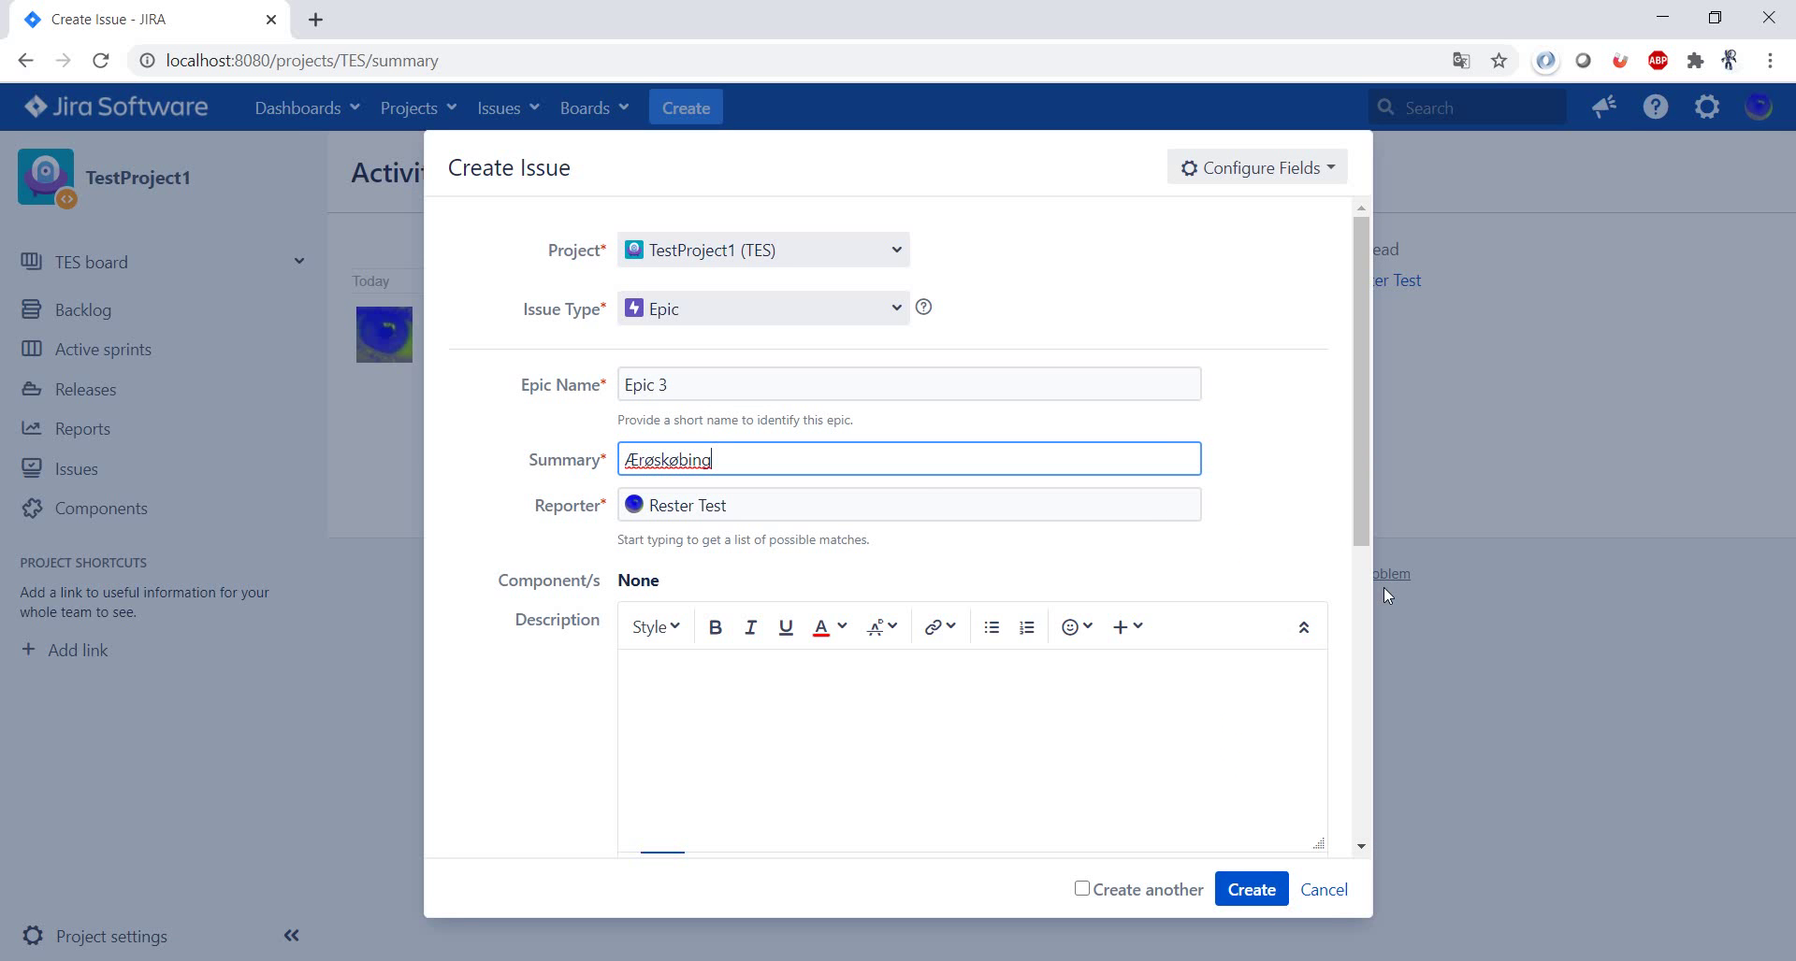
- Fill the description of Epic 3 with Bug Magnet's 256b text size sample with spaces
click(833, 675)
right_click(829, 667)
mouse_move(1049, 614)
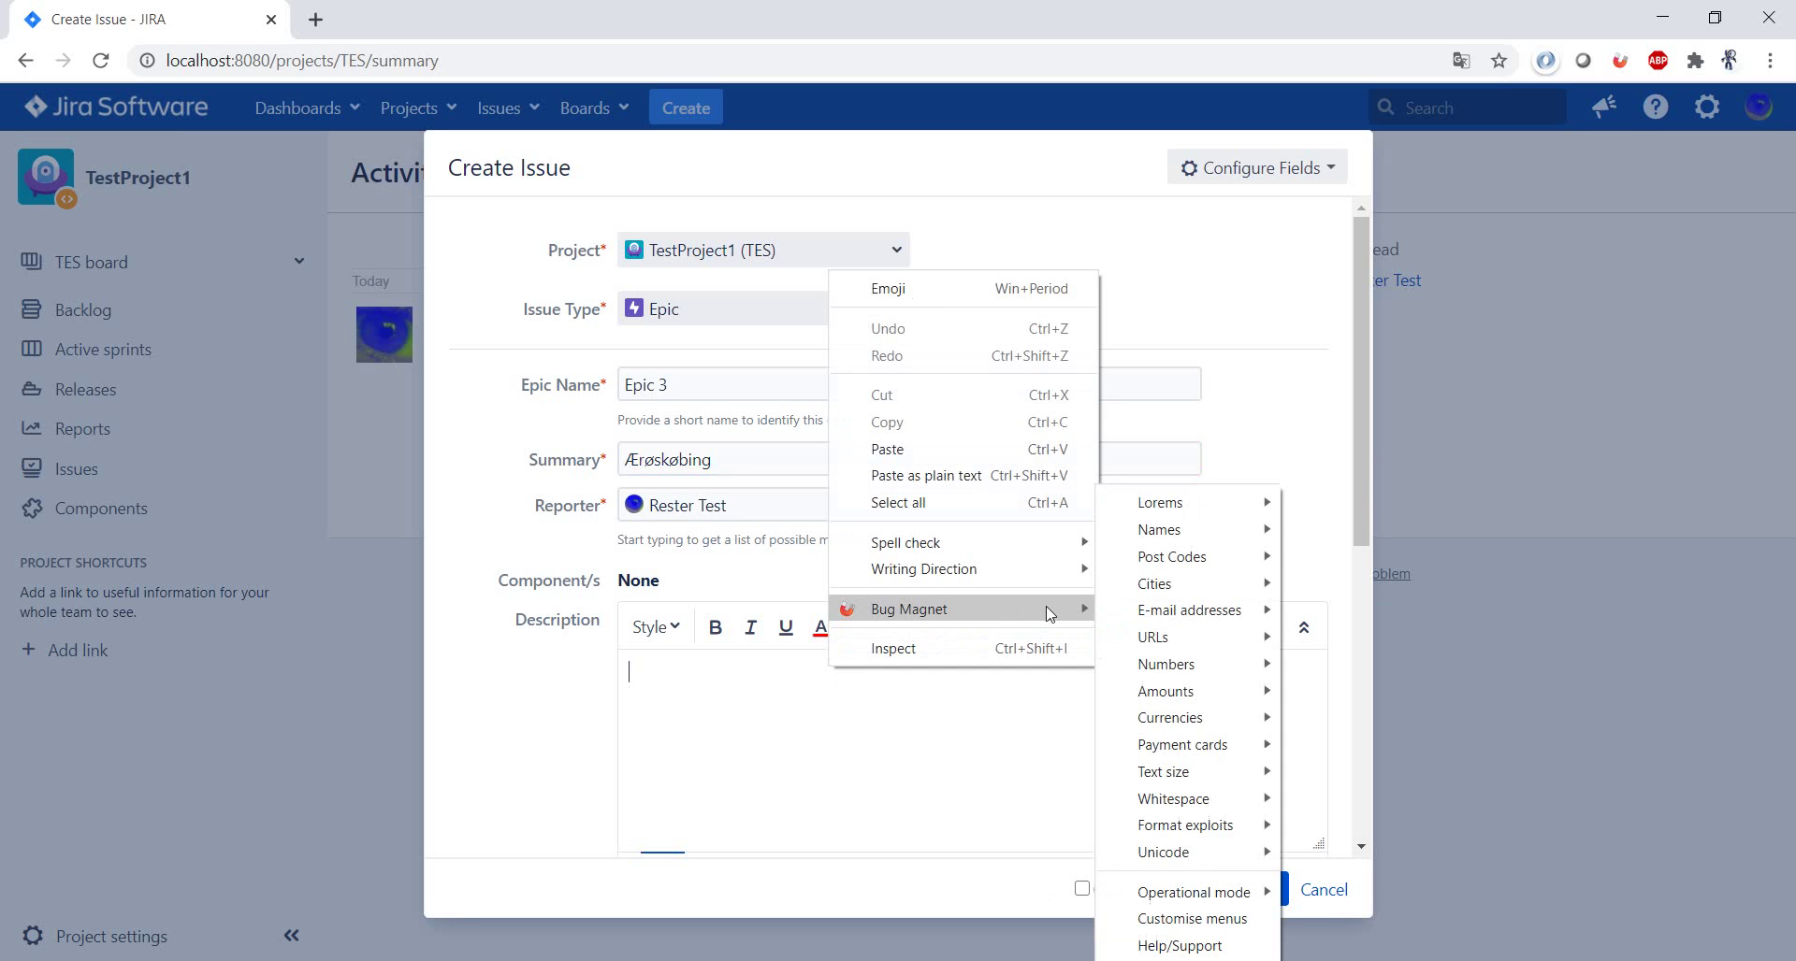
mouse_move(1244, 783)
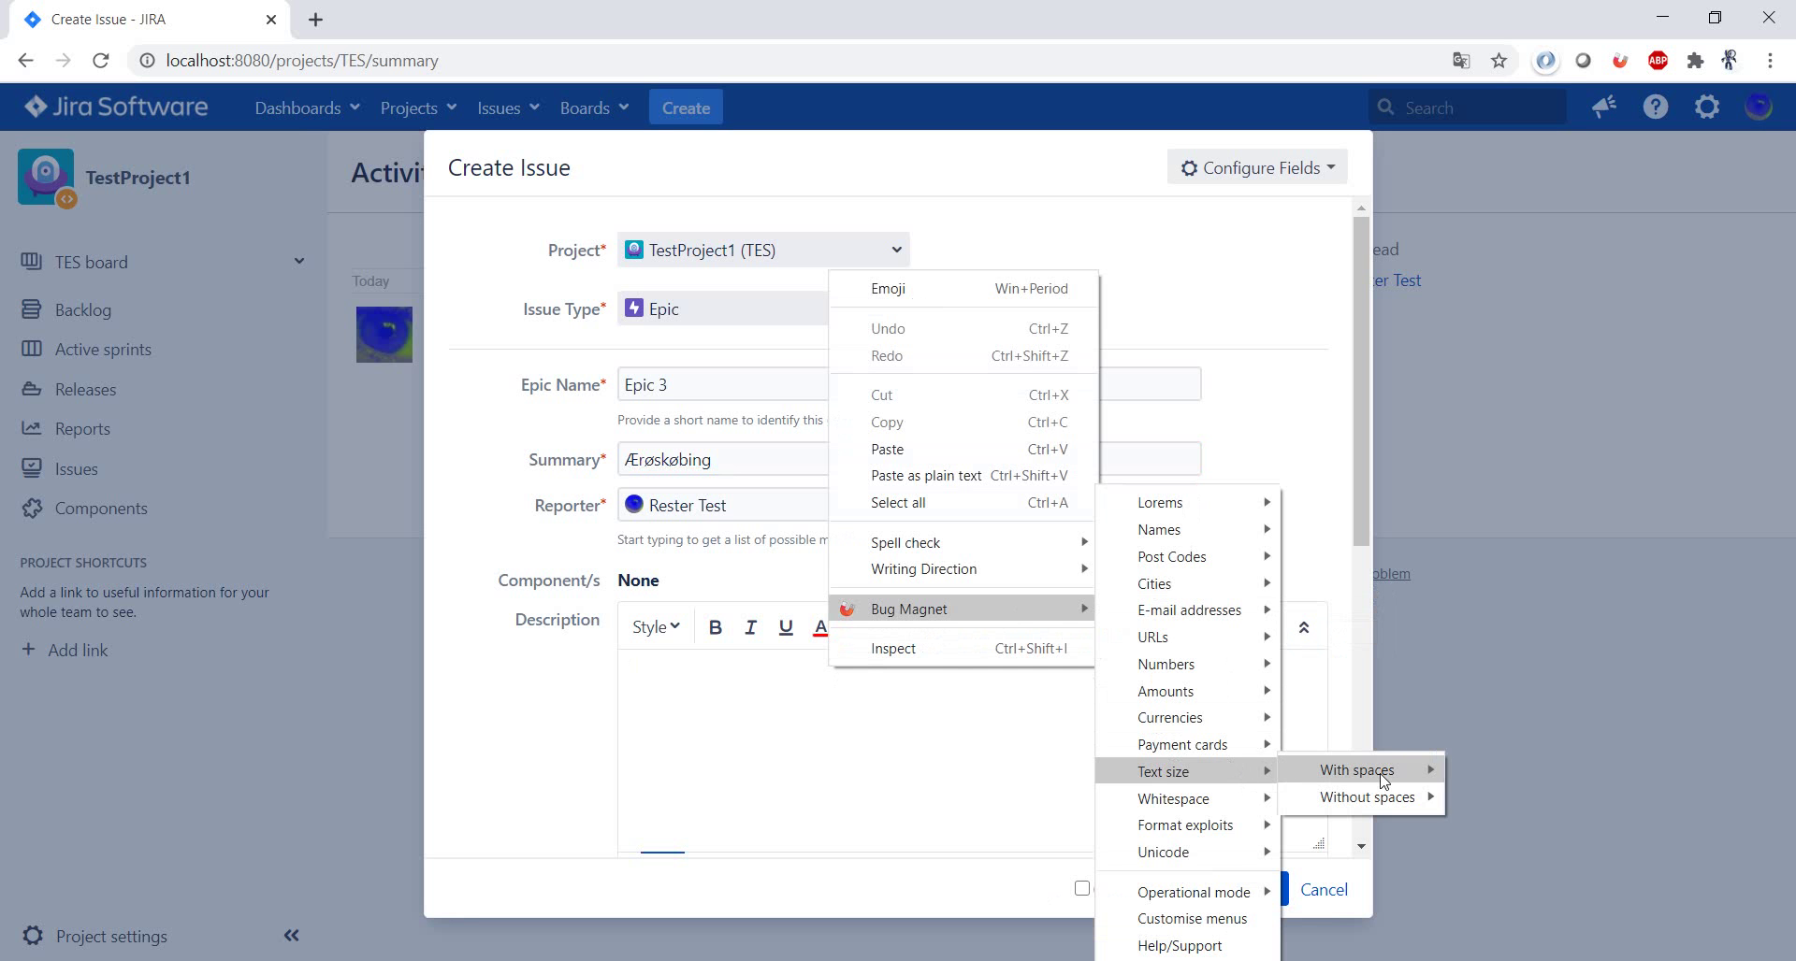
mouse_move(1423, 771)
click(1501, 771)
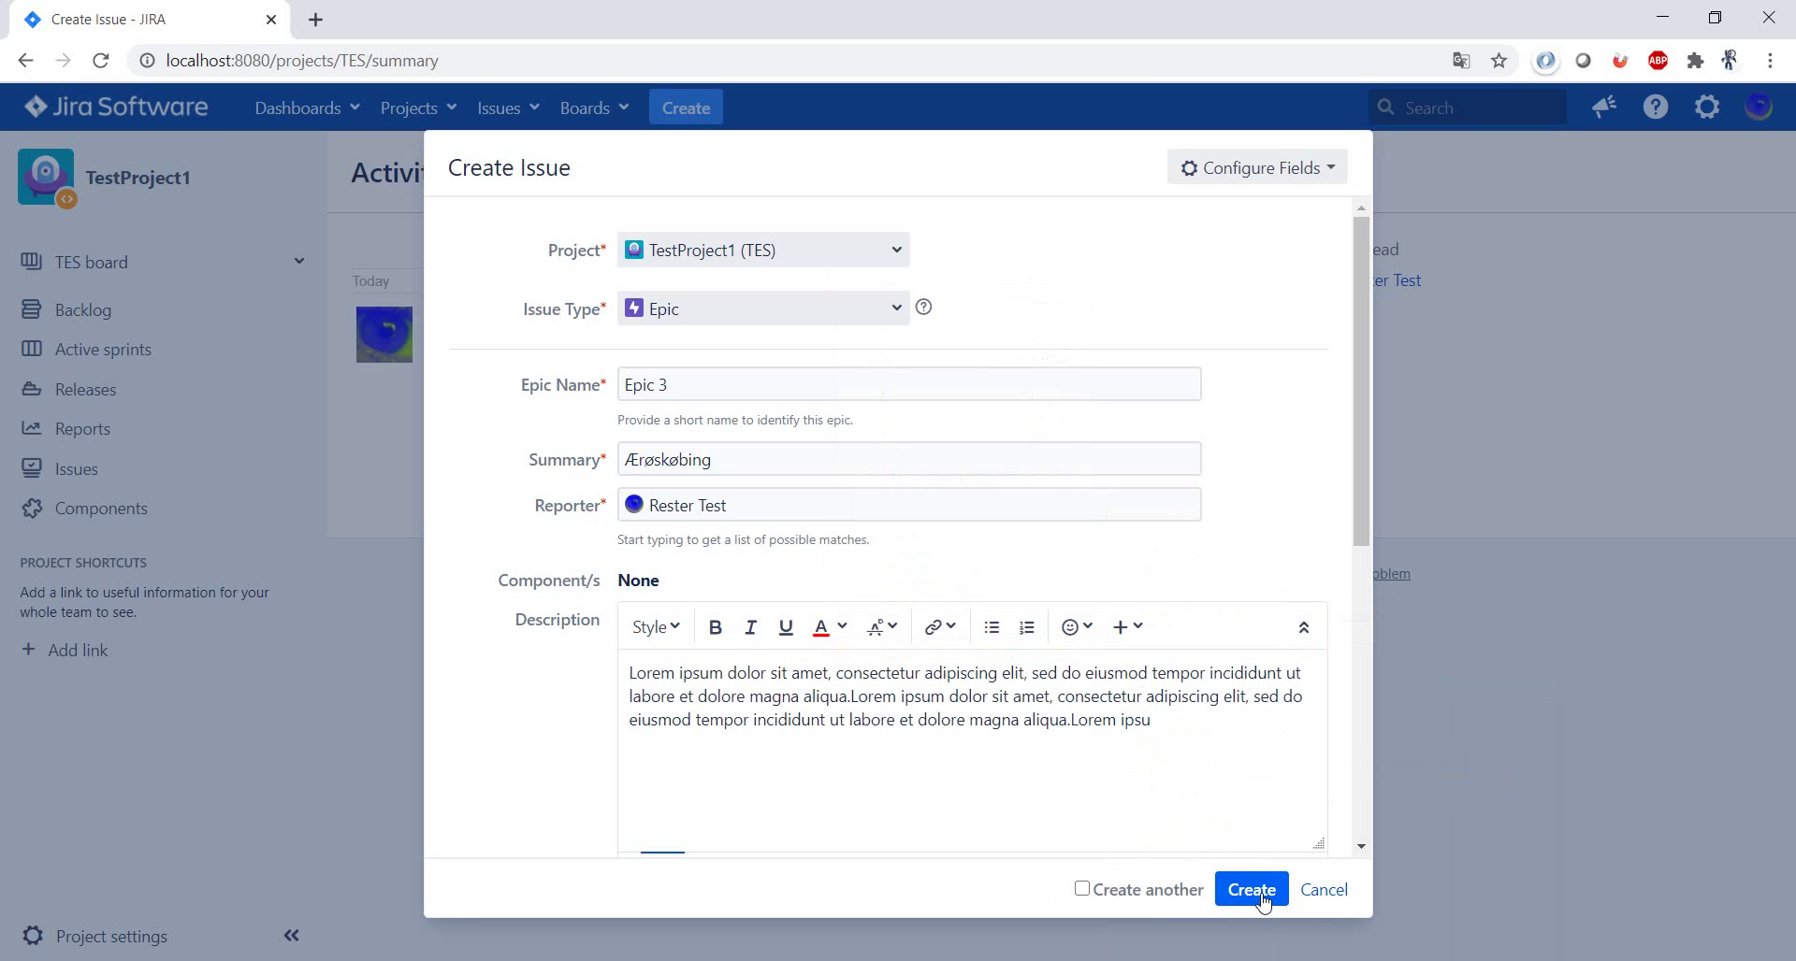
- Create Epic 3 with the remaining fields at their defaults and reload the TestProject1 activity overview
scroll(1273, 830, down, 2)
scroll(1273, 830, down, 2)
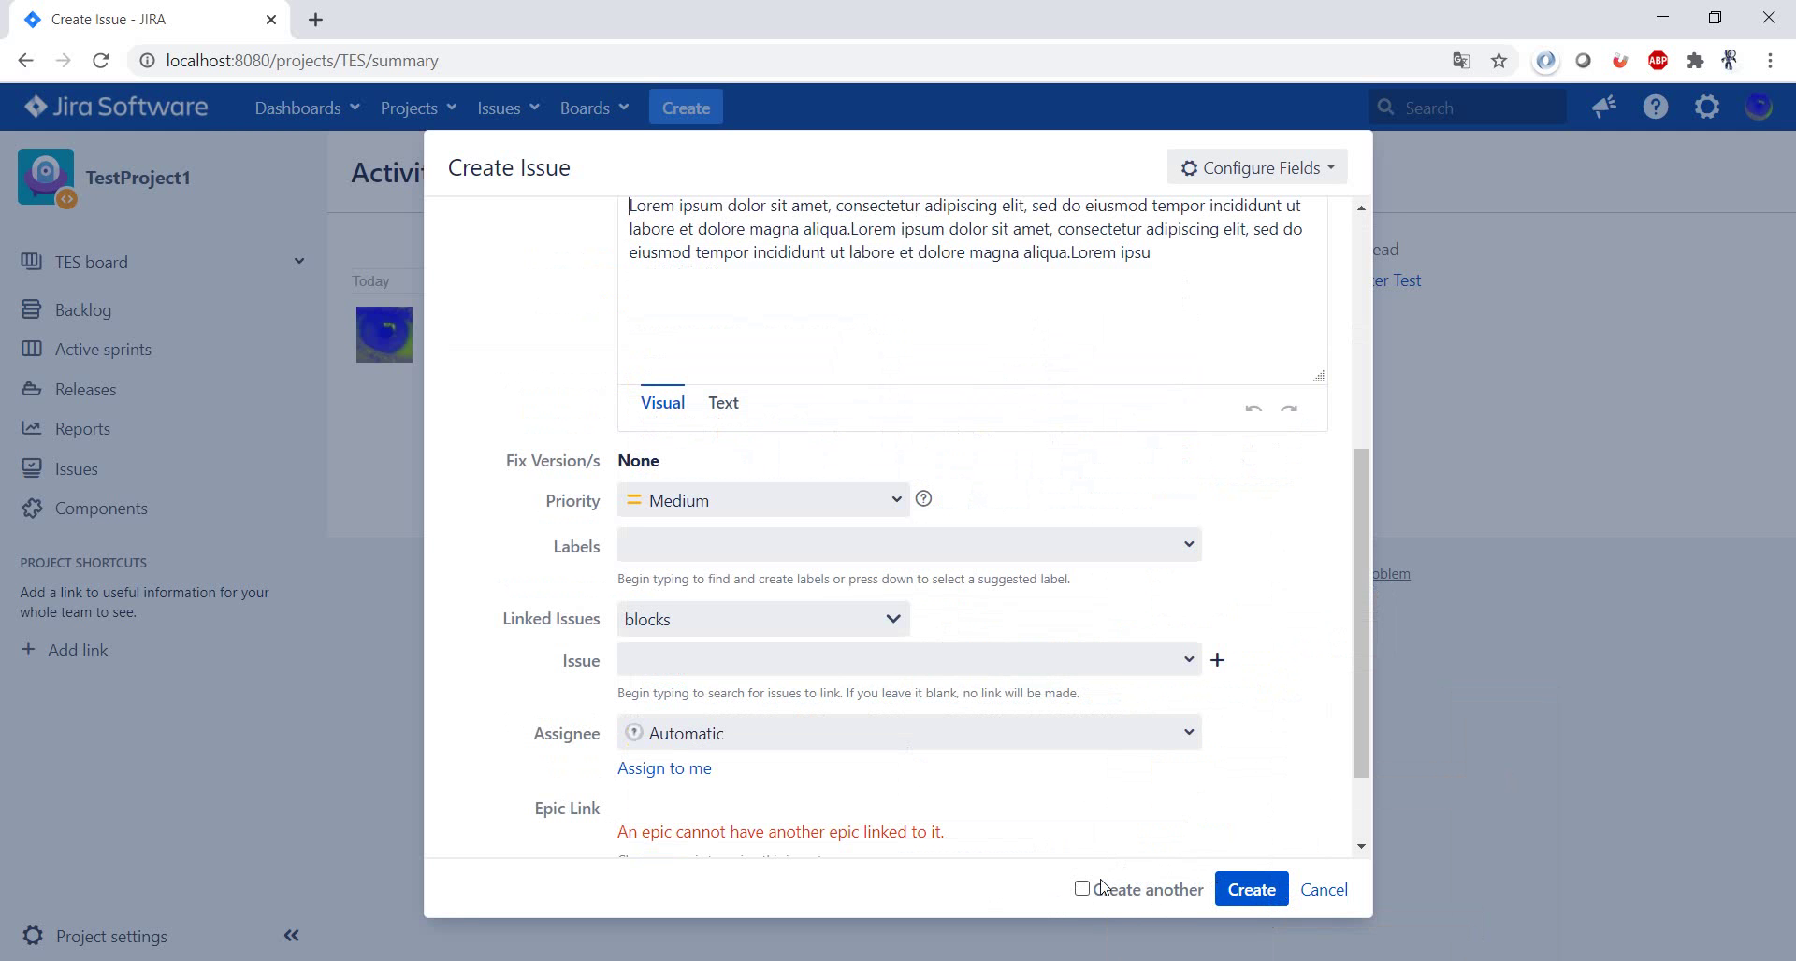
scroll(1167, 823, up, 5)
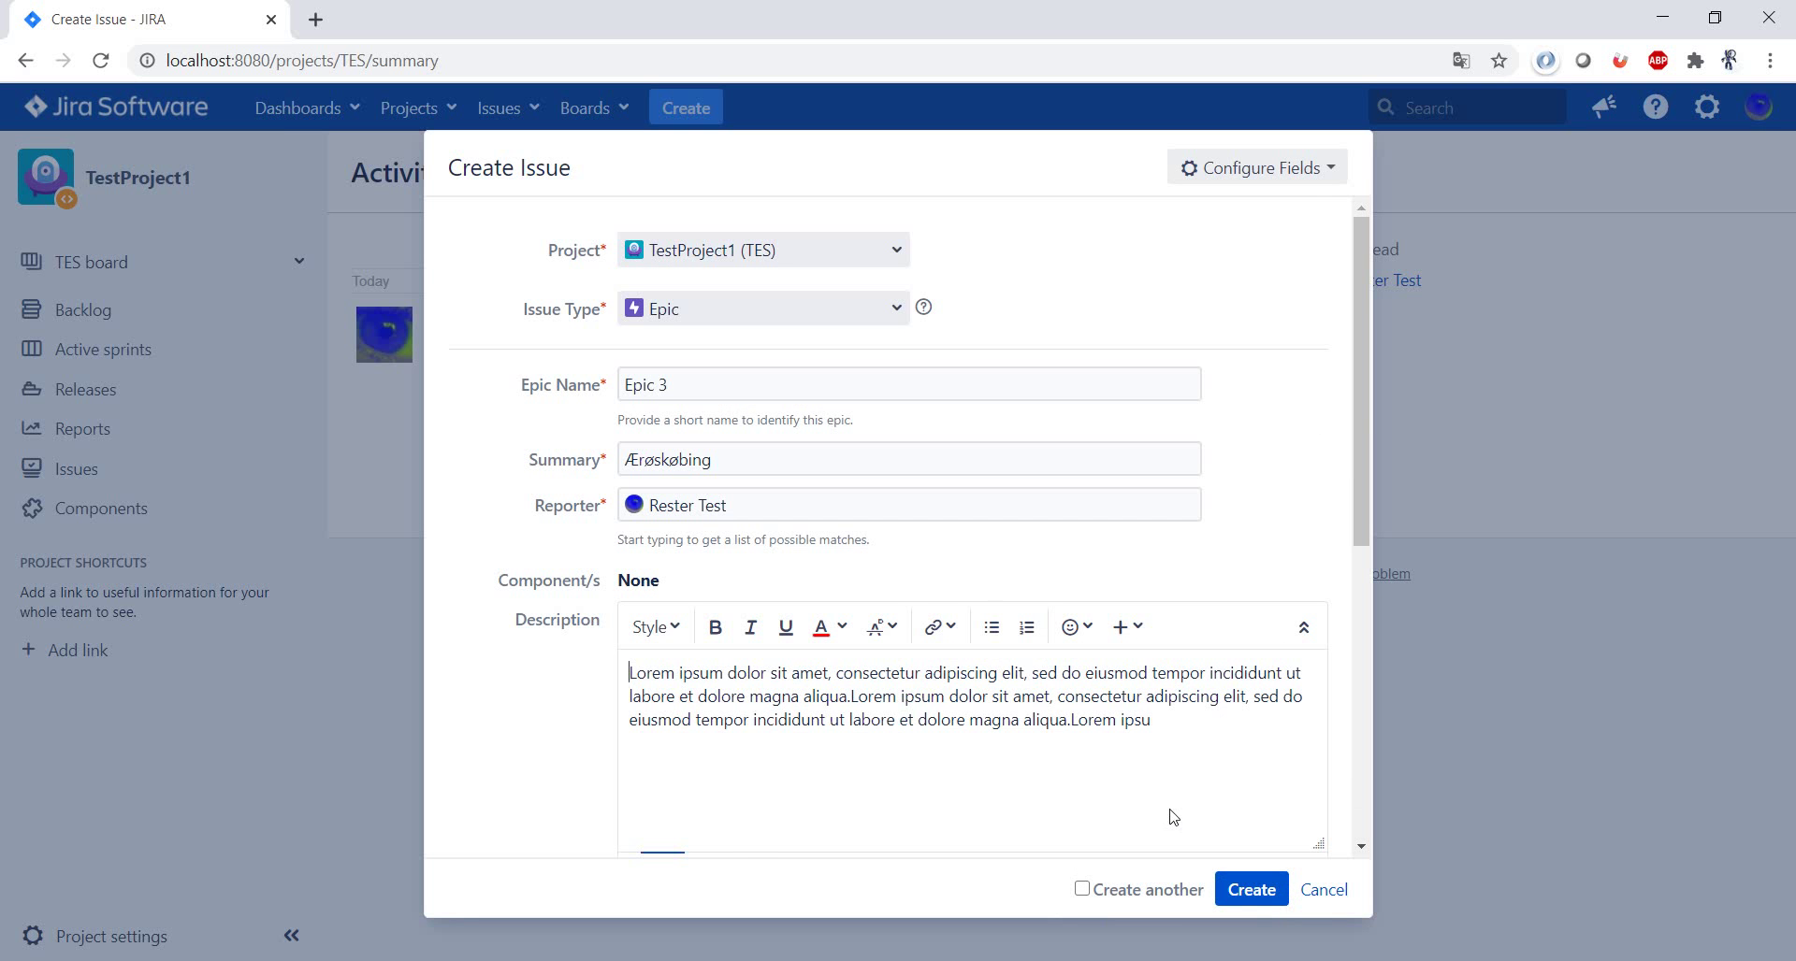
click(1253, 893)
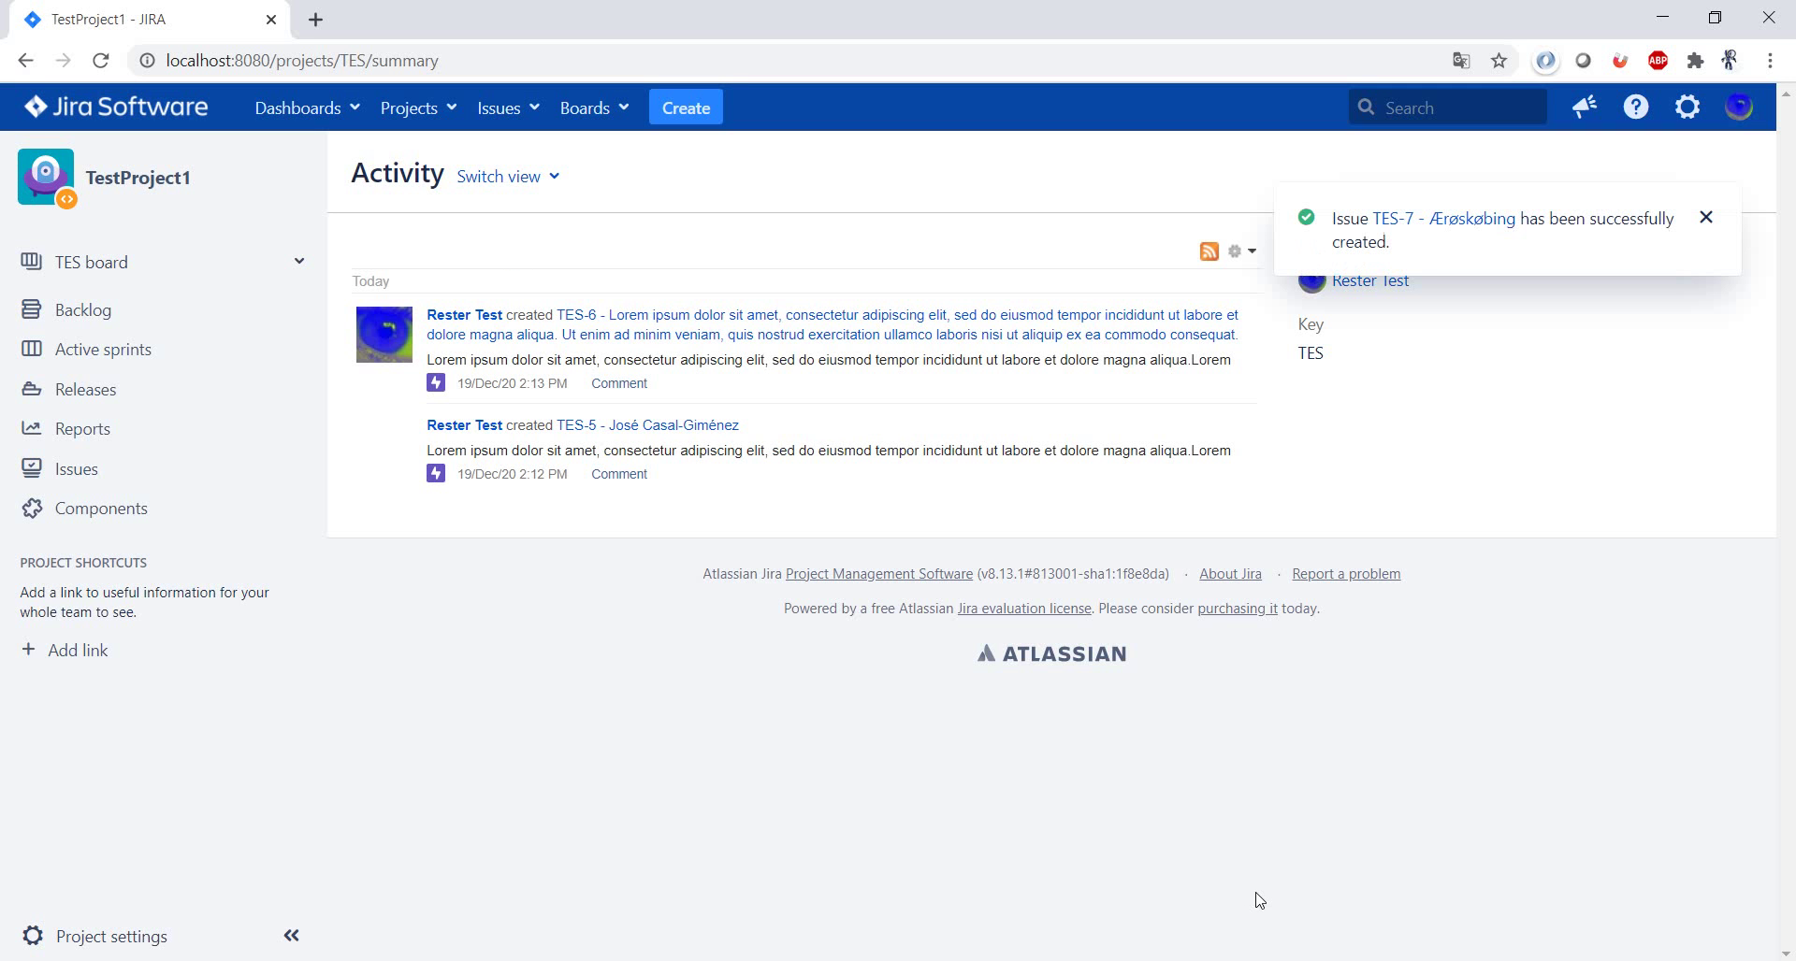
click(101, 61)
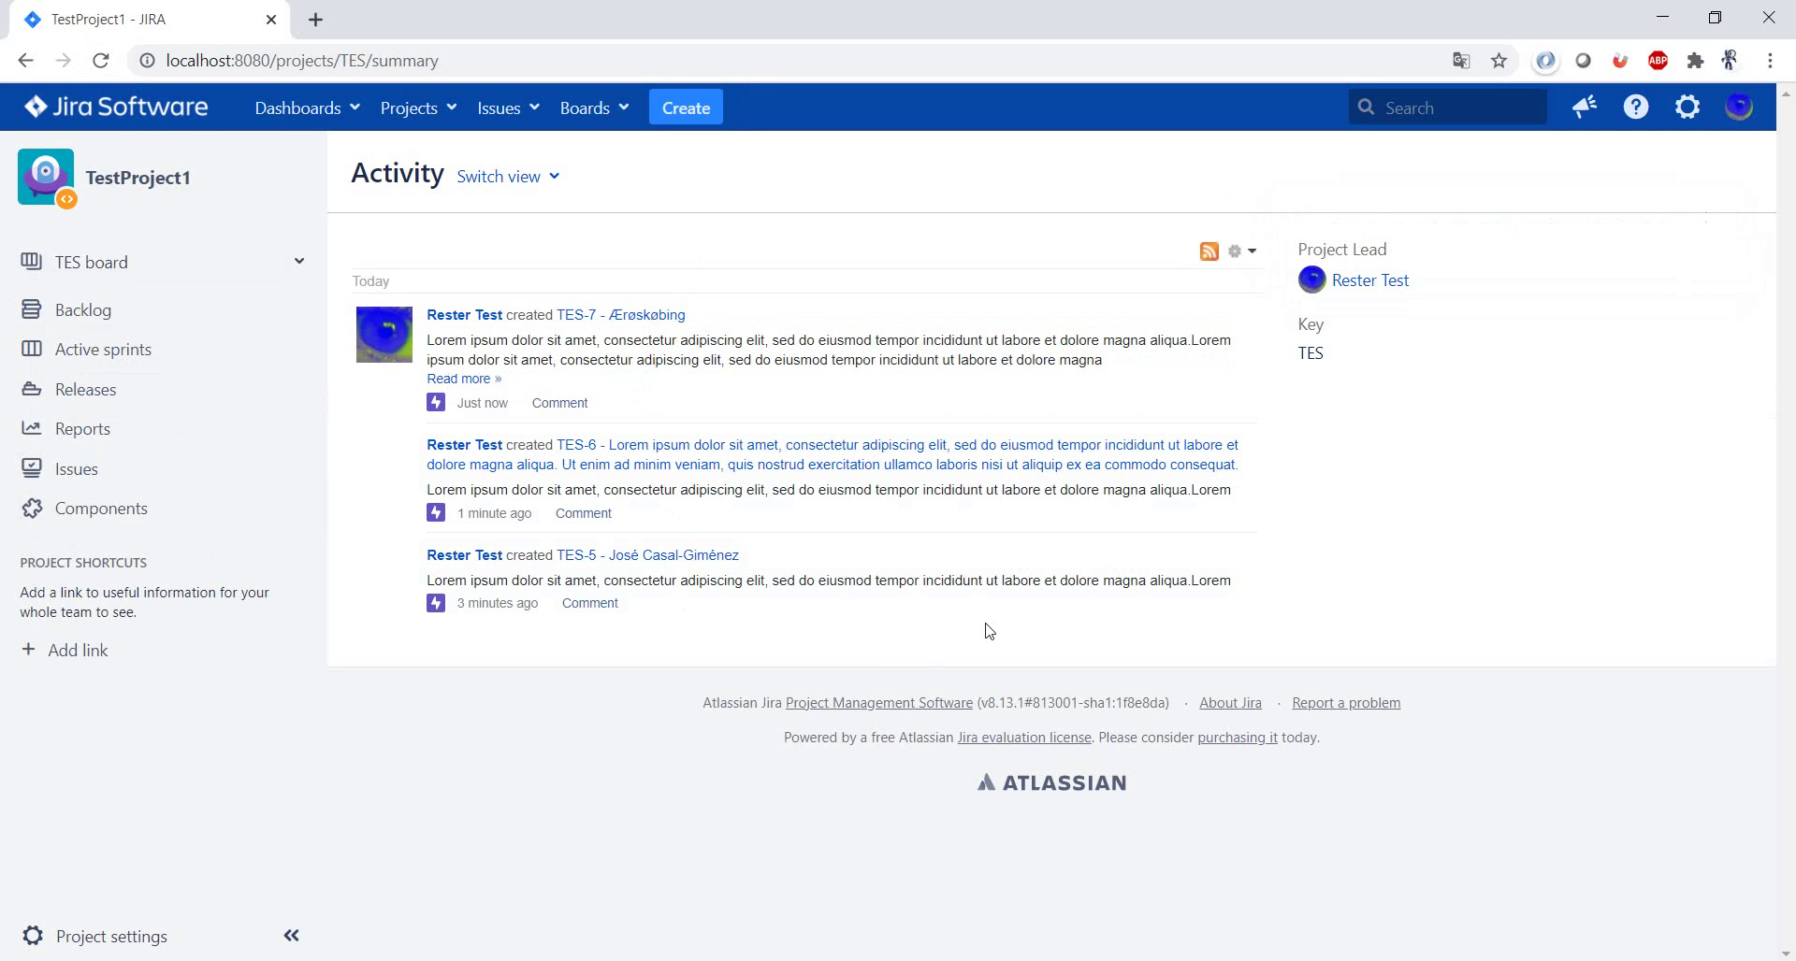
- Go to the System Dashboard and expand the Activity Stream gadget to show the recent issues
click(138, 114)
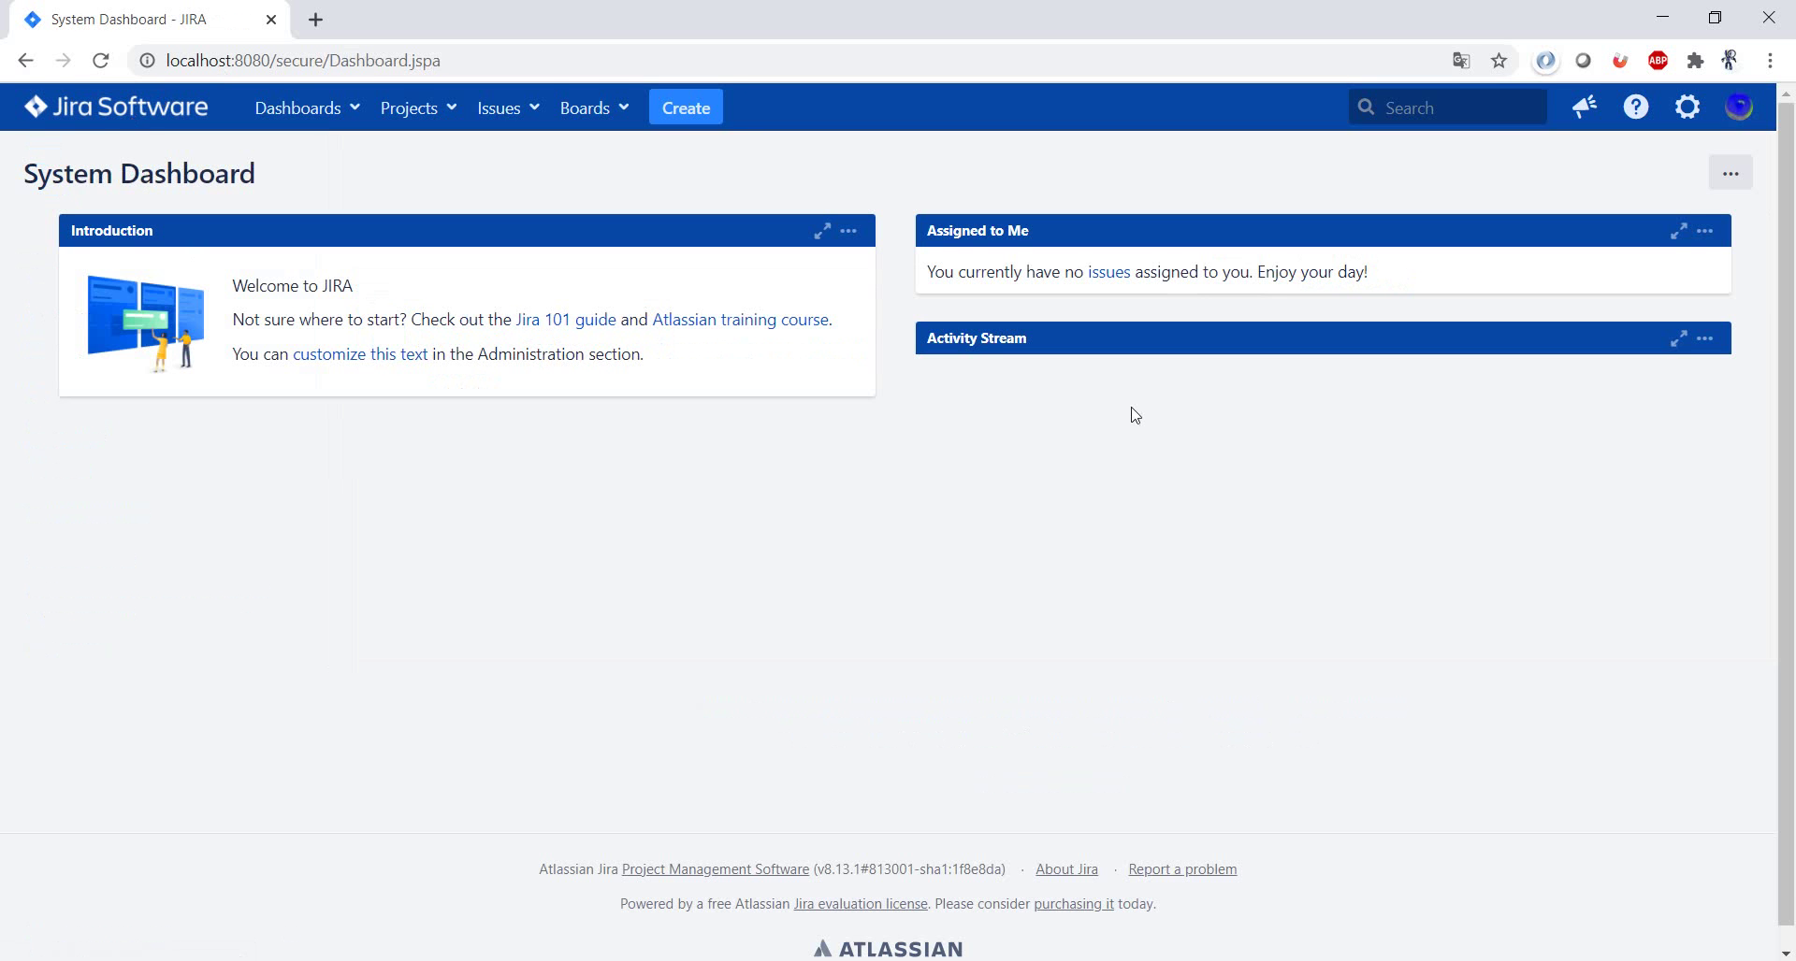
drag(932, 342, 1036, 333)
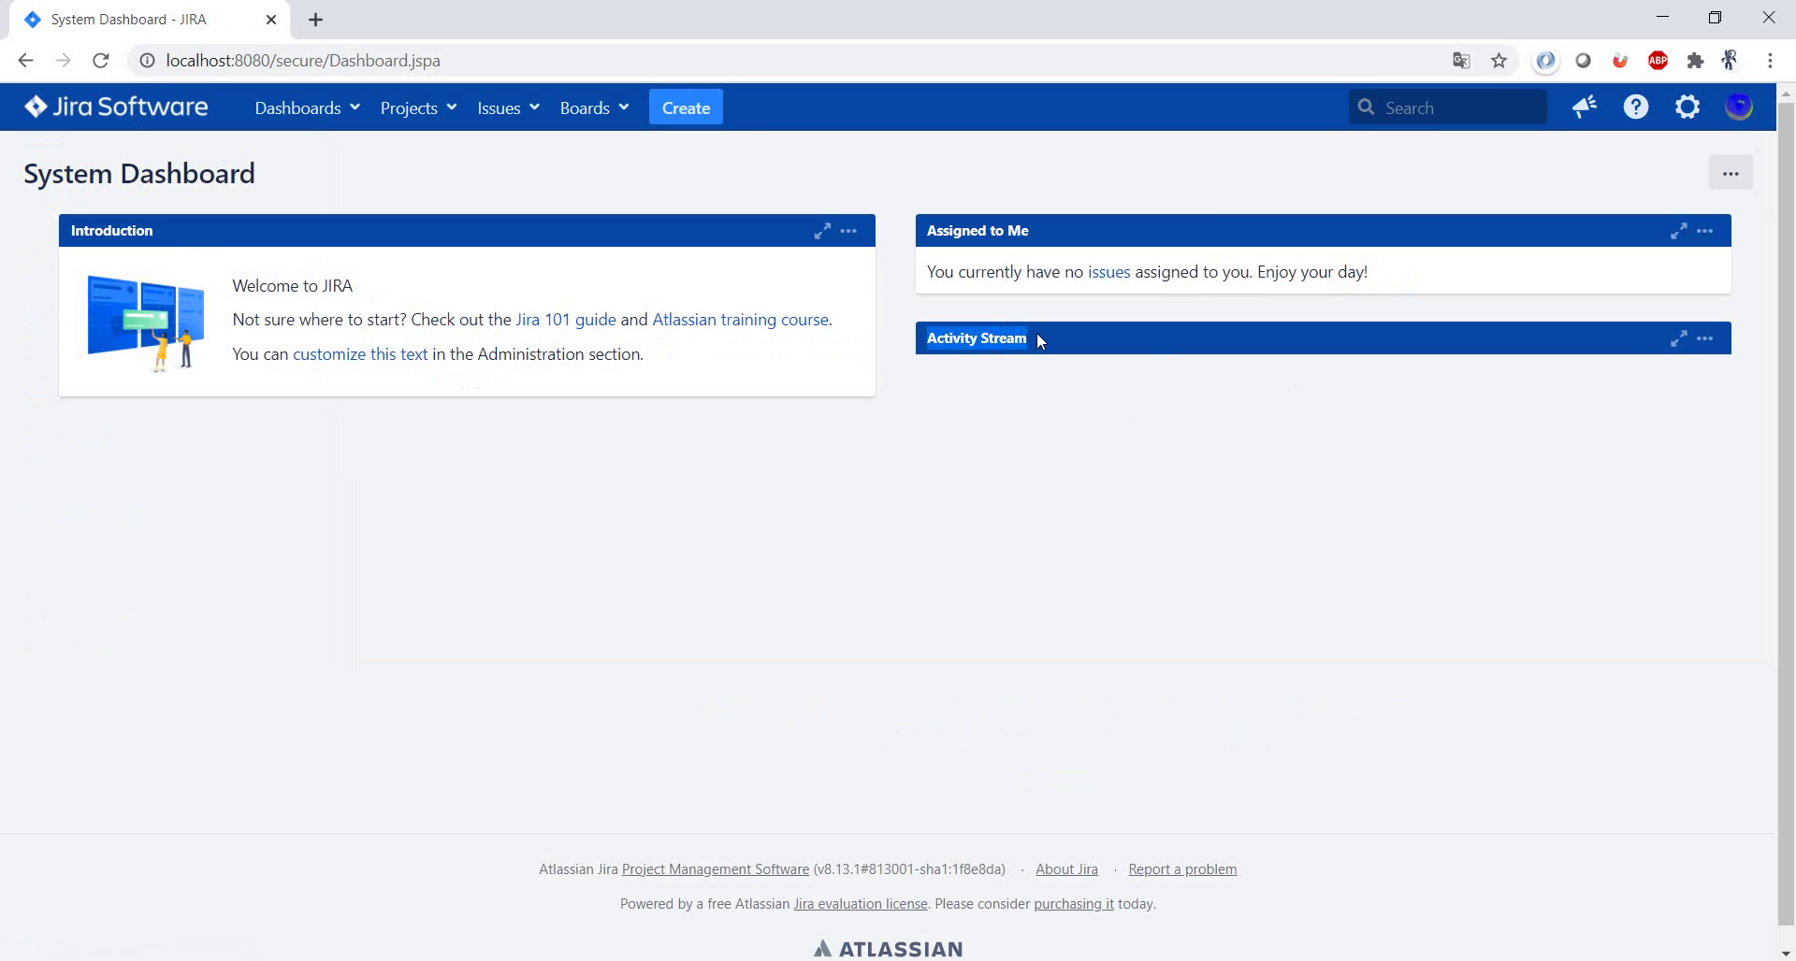
click(1705, 339)
click(1673, 368)
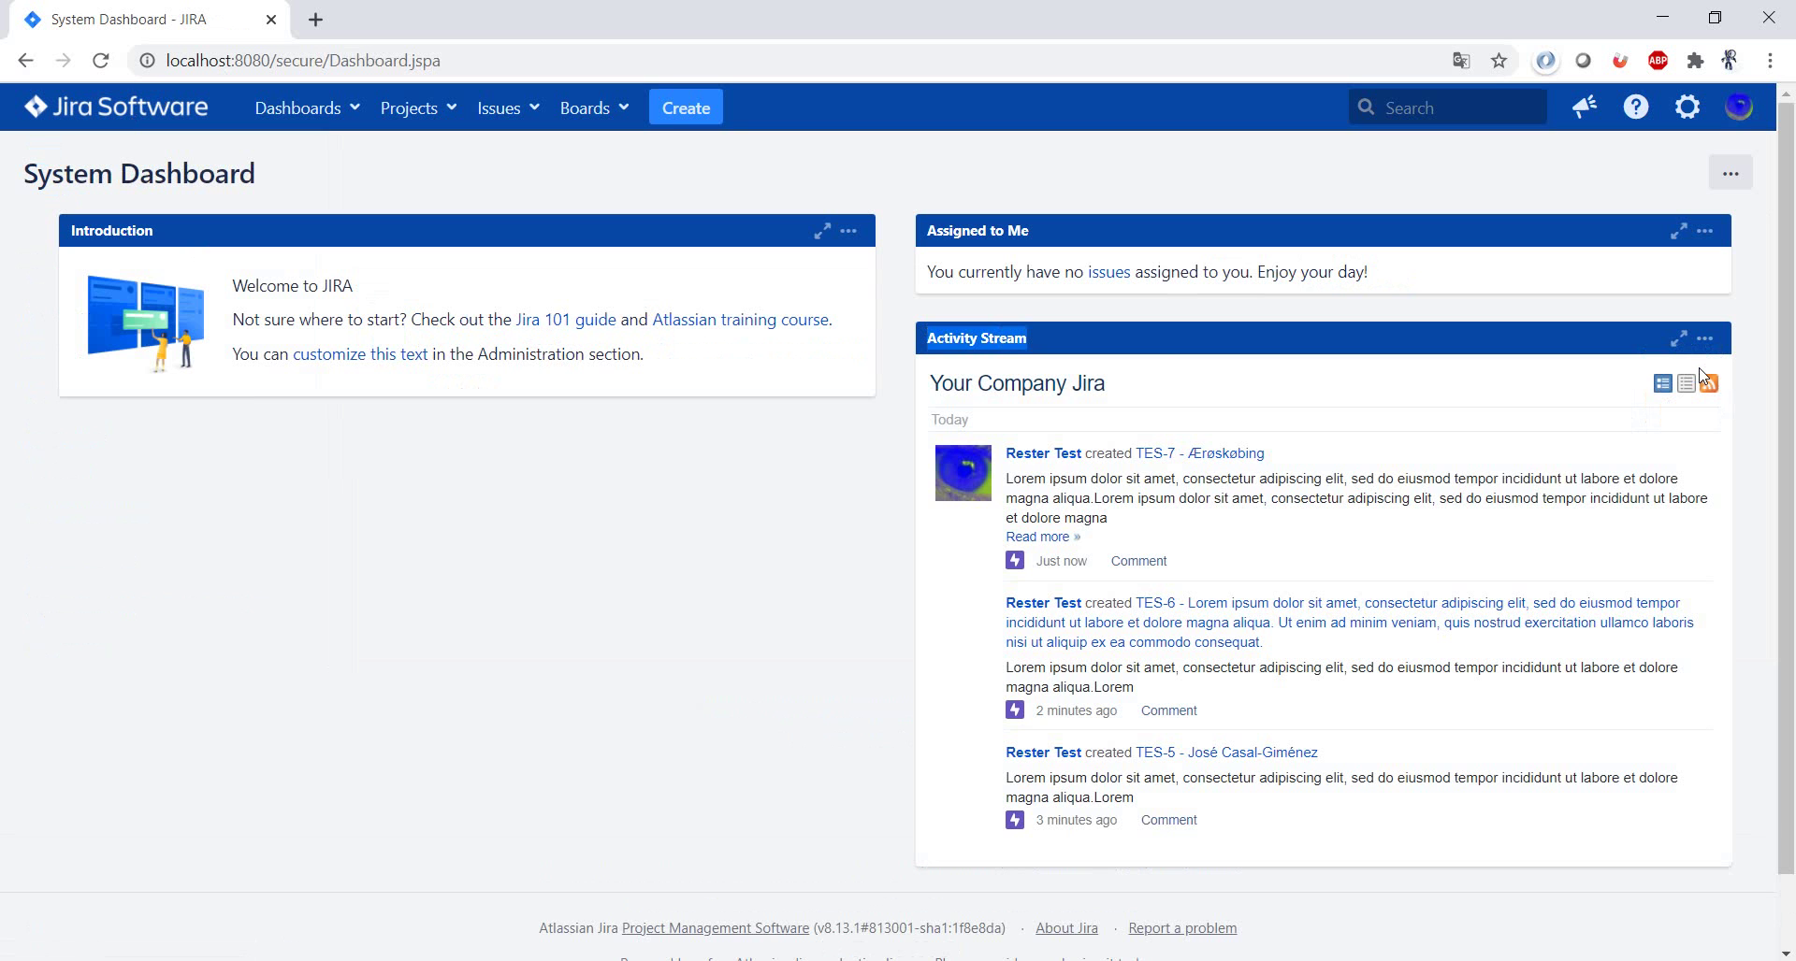
click(1451, 423)
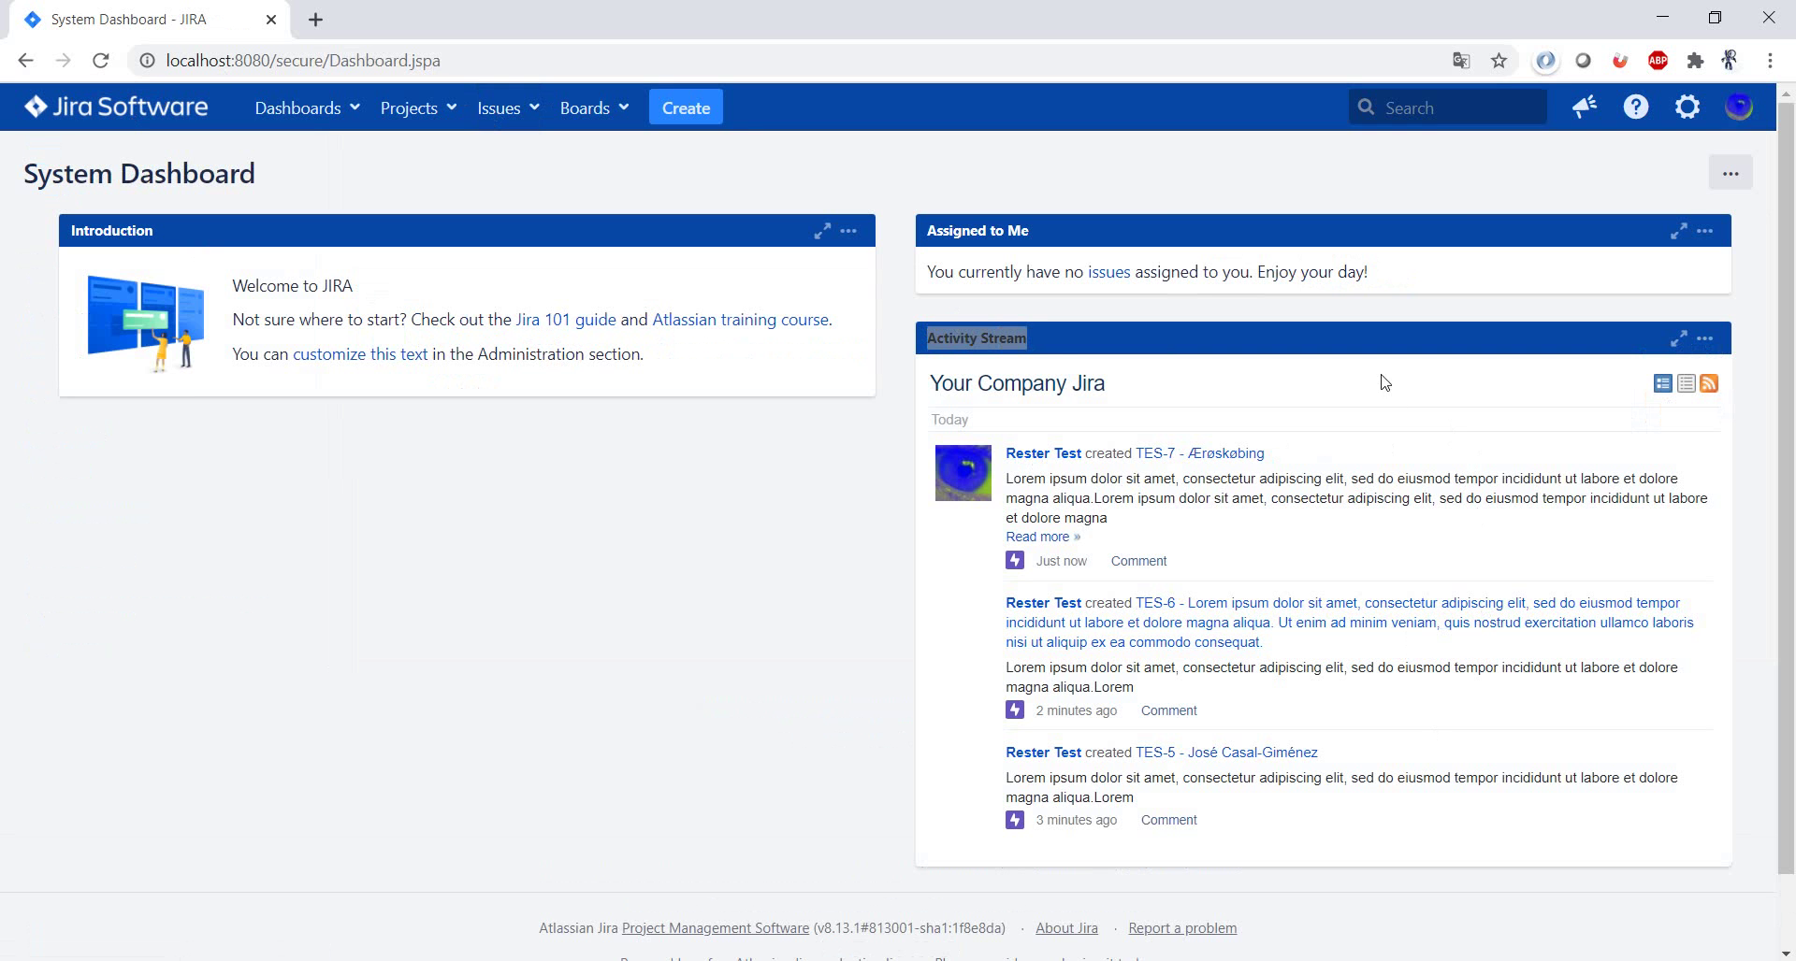
click(1050, 335)
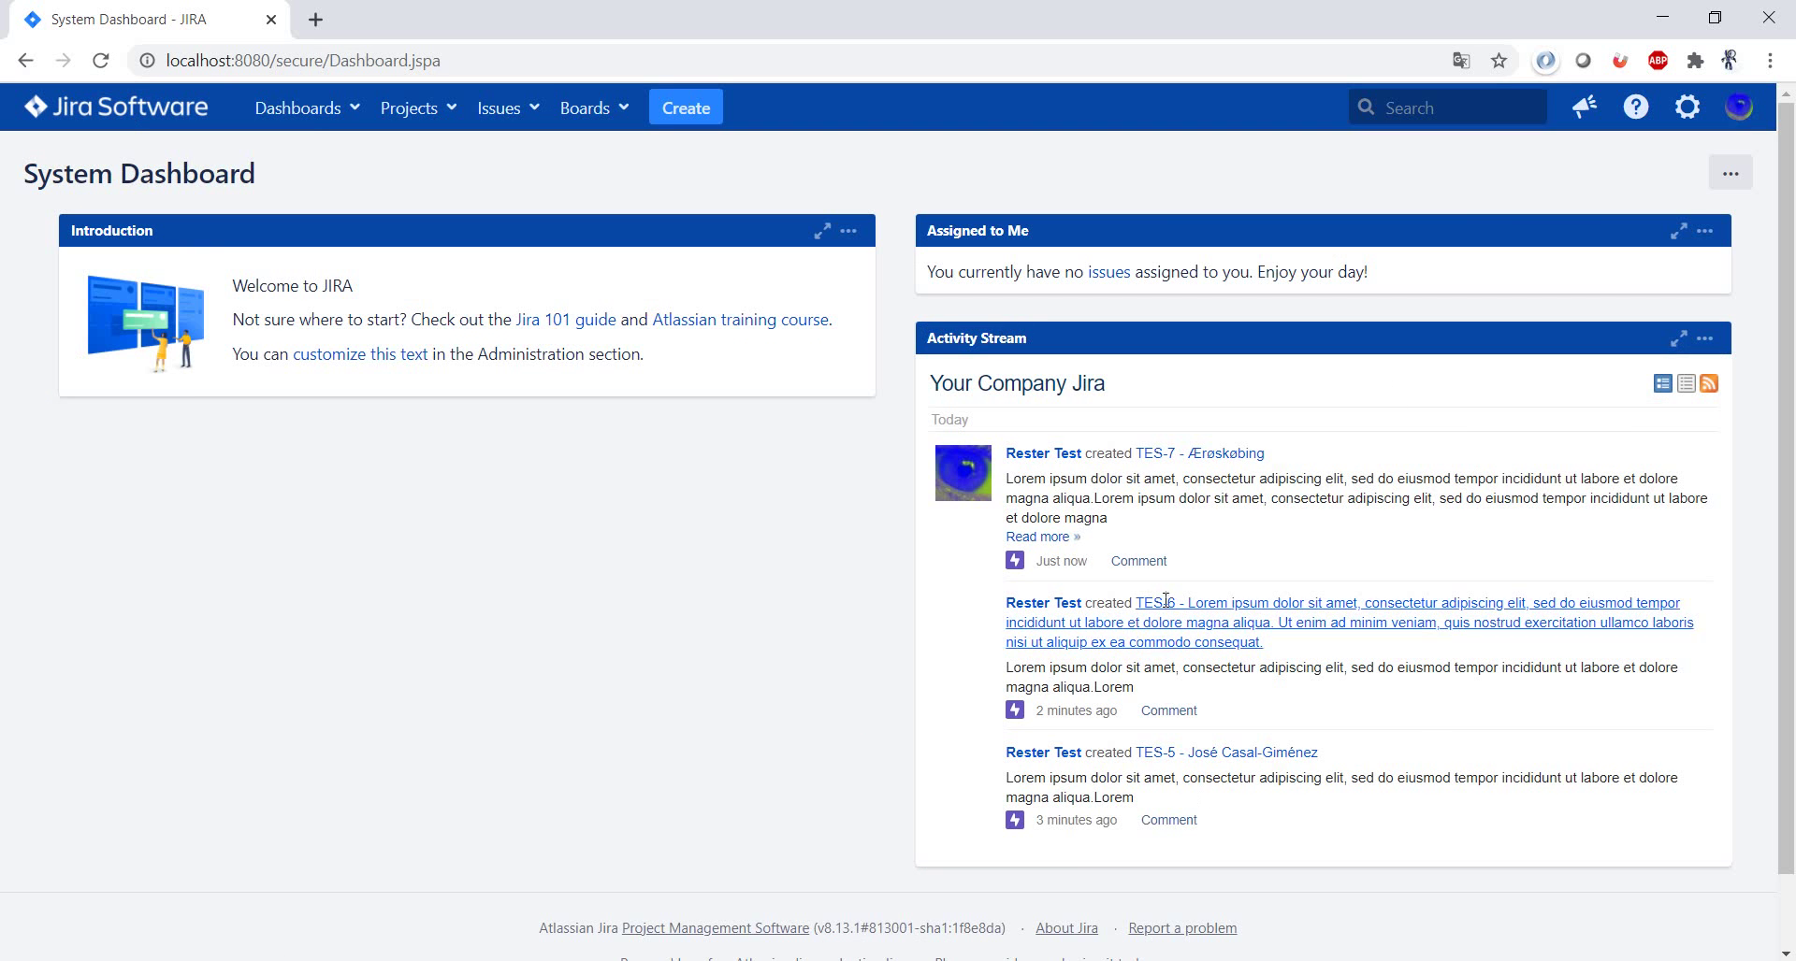